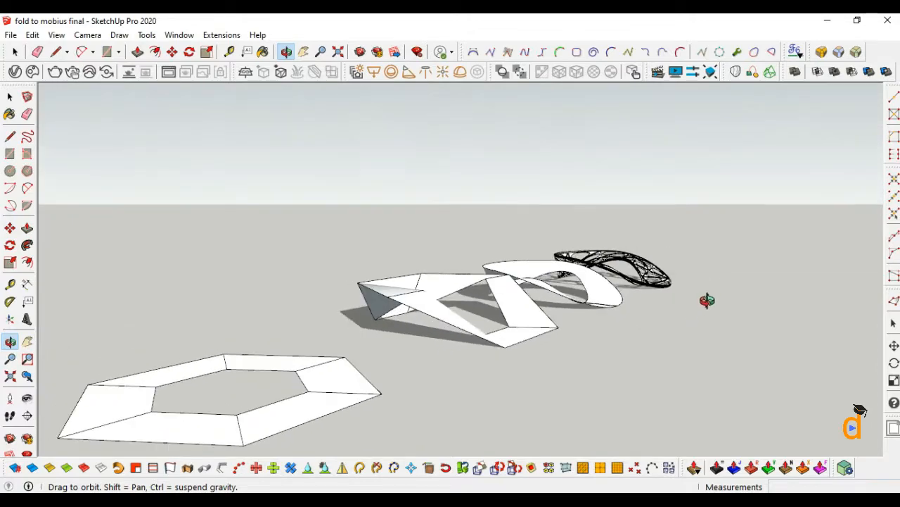
{"action": "scroll", "coordinate": [346, 376], "scroll_direction": "up", "scroll_amount": 4}
{"action": "left_click_drag", "start_coordinate": [351, 371], "coordinate": [235, 261]}
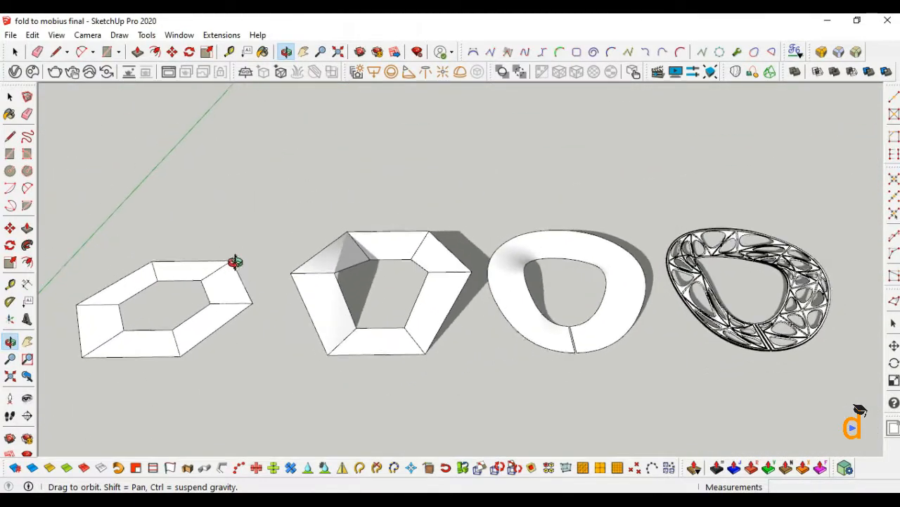
{"action": "left_click_drag", "start_coordinate": [732, 322], "coordinate": [729, 407]}
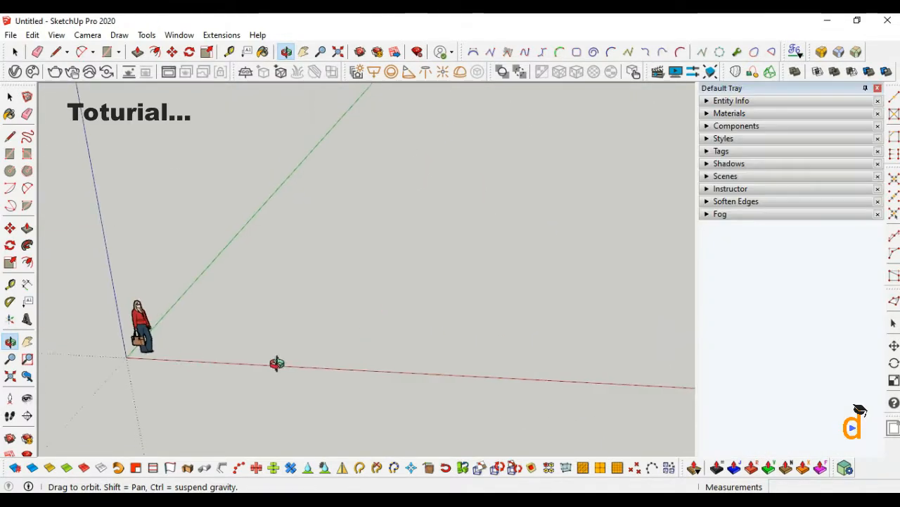
Draw a six-sided polygon with a 6 m radius on the ground, centred on the red axis
{"action": "left_click_drag", "start_coordinate": [278, 364], "coordinate": [352, 255]}
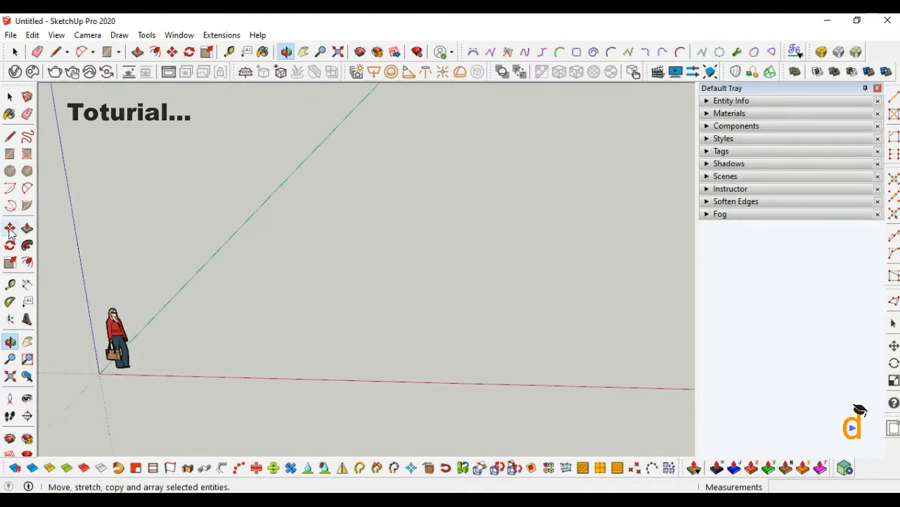
{"action": "left_click", "coordinate": [27, 170]}
{"action": "middle_click_drag", "start_coordinate": [125, 428], "coordinate": [200, 389]}
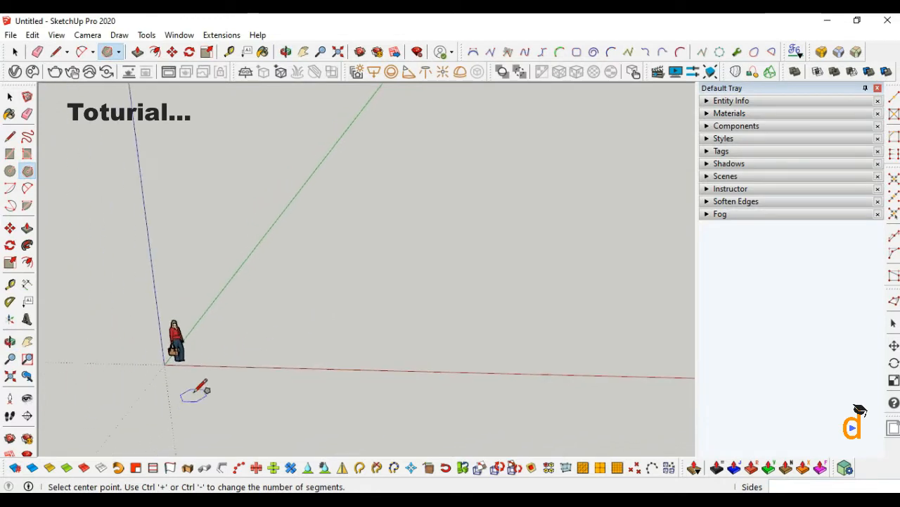
{"action": "left_click", "coordinate": [412, 371]}
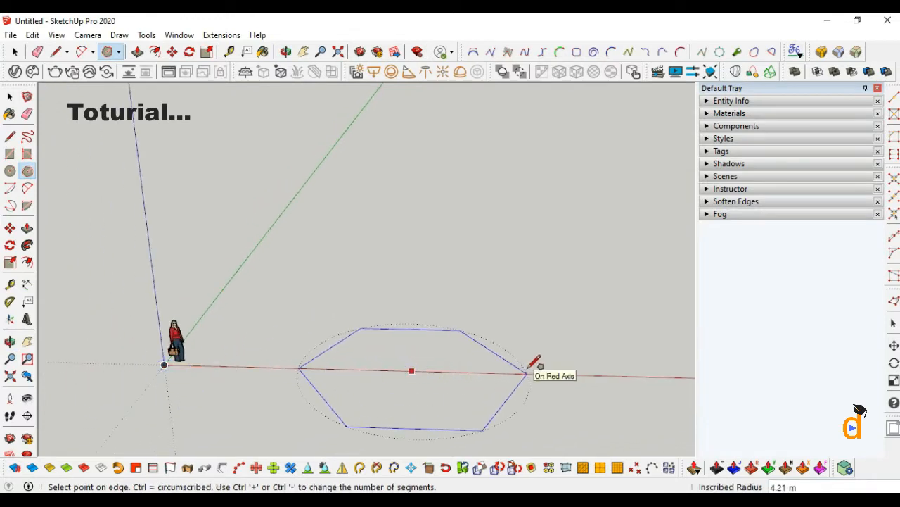
{"action": "type", "text": "6"}
{"action": "key", "text": "Return"}
{"action": "scroll", "coordinate": [209, 267], "scroll_direction": "down", "scroll_amount": 2}
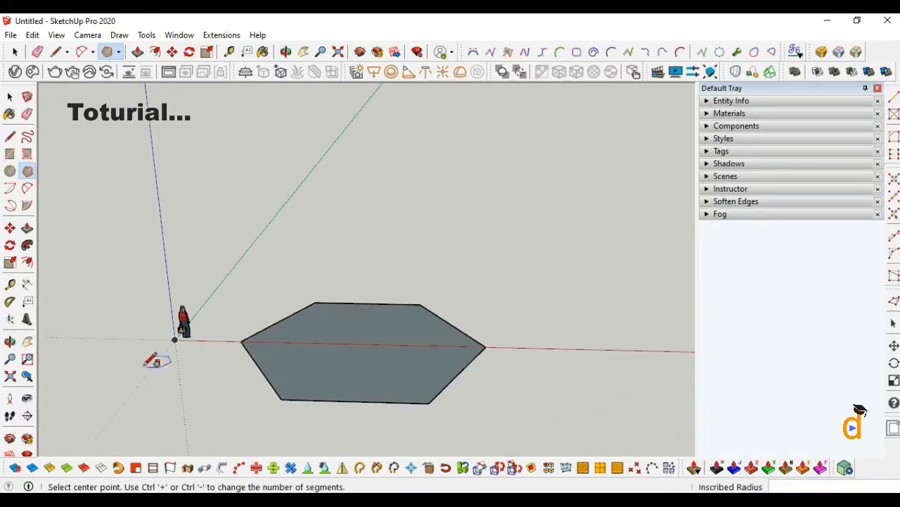
Move the whole hexagon, with its face and edges, so that its near edge lies on the red axis
{"action": "left_click", "coordinate": [9, 341]}
{"action": "left_click_drag", "start_coordinate": [295, 302], "coordinate": [347, 345]}
{"action": "scroll", "coordinate": [422, 377], "scroll_direction": "up", "scroll_amount": 2}
{"action": "key", "text": "space"}
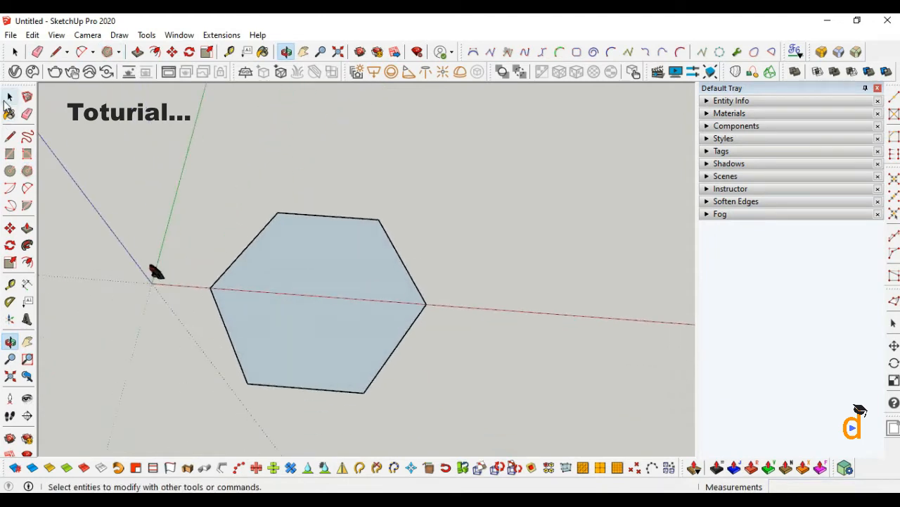
{"action": "double_click", "coordinate": [325, 355]}
{"action": "left_click", "coordinate": [10, 228]}
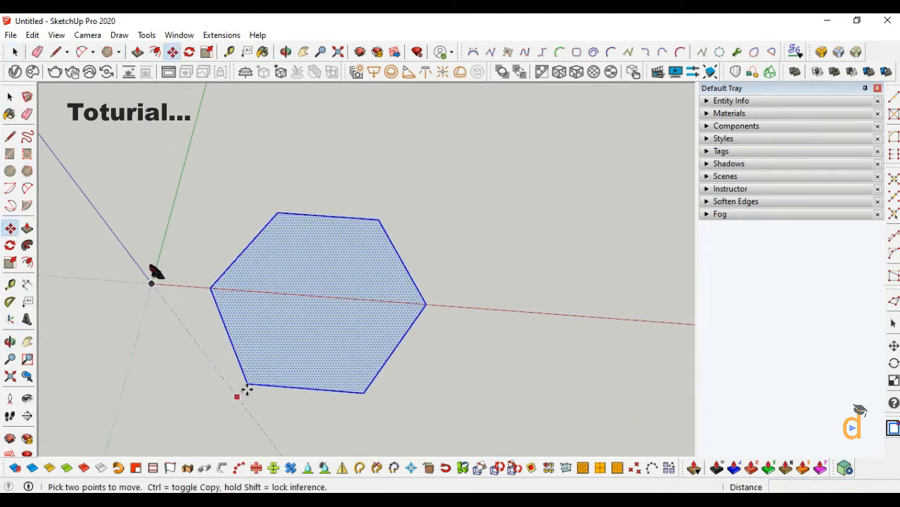
{"action": "left_click", "coordinate": [248, 379]}
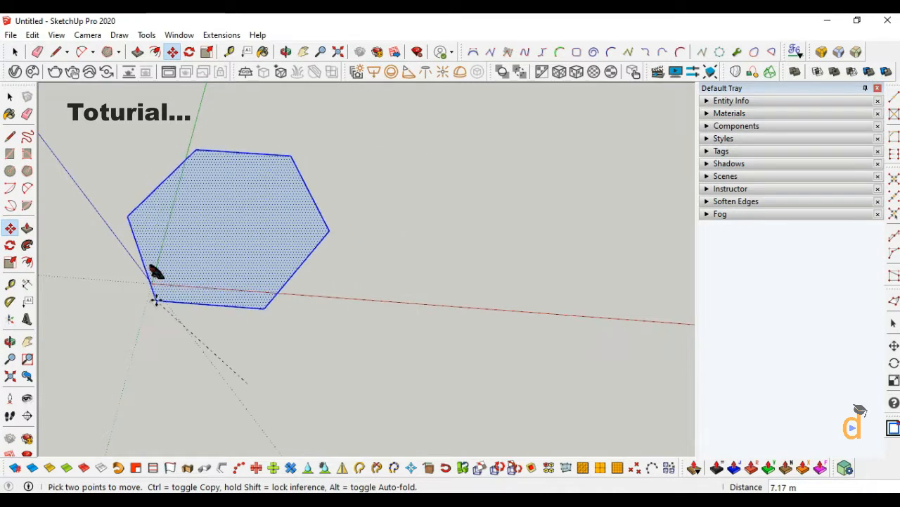
{"action": "left_click", "coordinate": [259, 296]}
{"action": "middle_click_drag", "start_coordinate": [251, 354], "coordinate": [267, 296]}
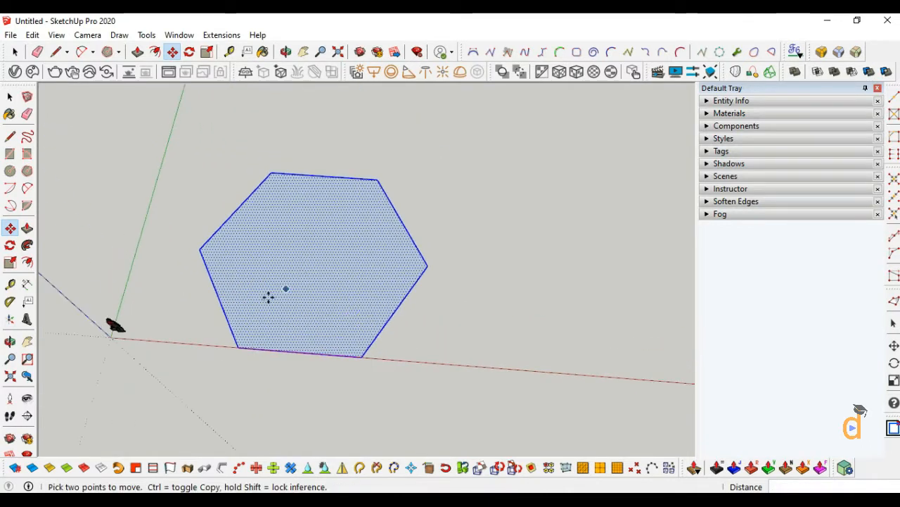
Offset the hexagon's outline inward by 2.5 m and delete the inner face to leave a hexagonal ring
{"action": "left_click", "coordinate": [28, 263]}
{"action": "left_click", "coordinate": [212, 280]}
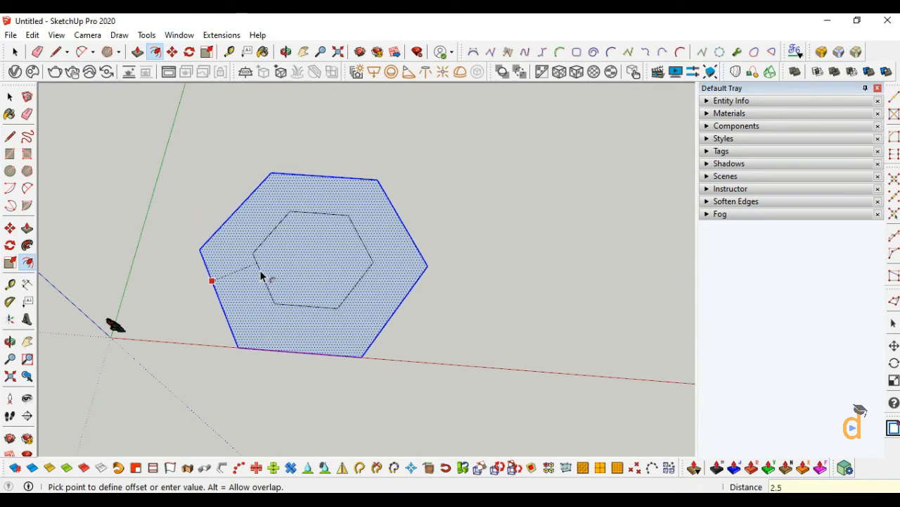
{"action": "left_click", "coordinate": [260, 275]}
{"action": "left_click", "coordinate": [9, 96]}
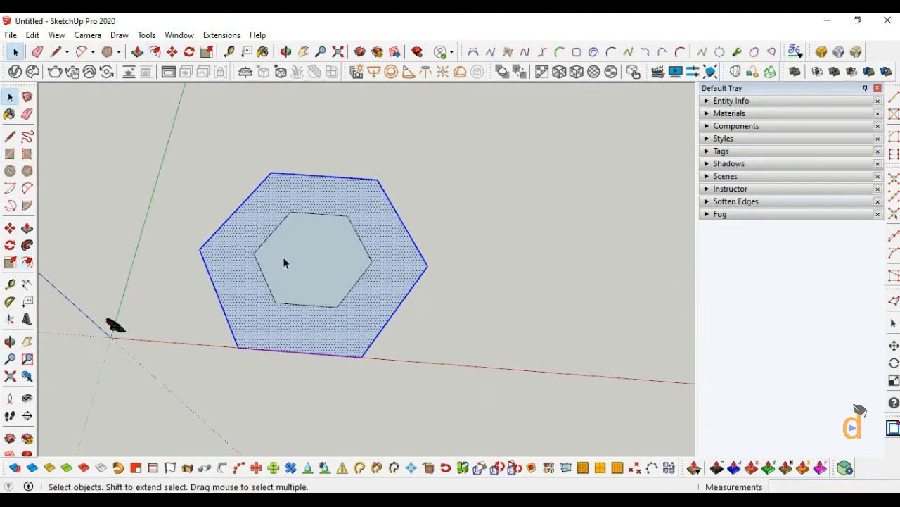
{"action": "left_click", "coordinate": [285, 260]}
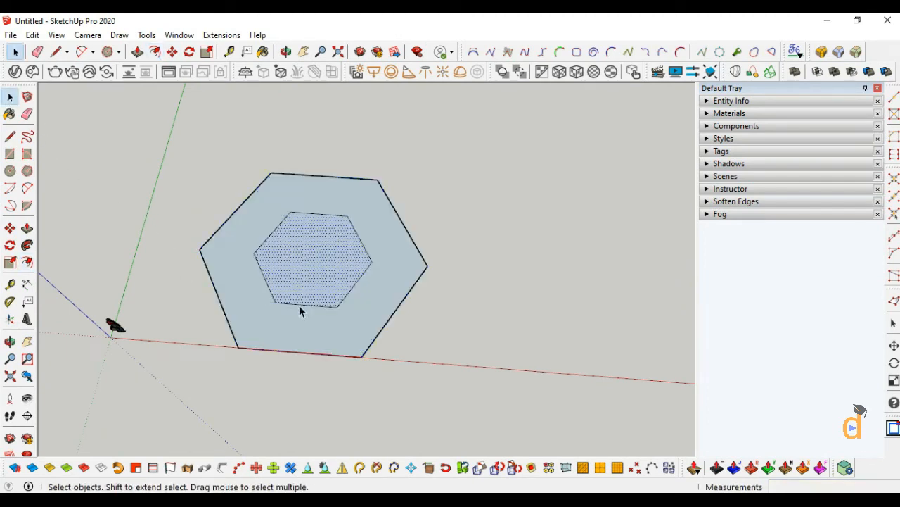
{"action": "key", "text": "Delete"}
Reverse the face of the hexagonal ring so its white front side points up
{"action": "left_click", "coordinate": [233, 280]}
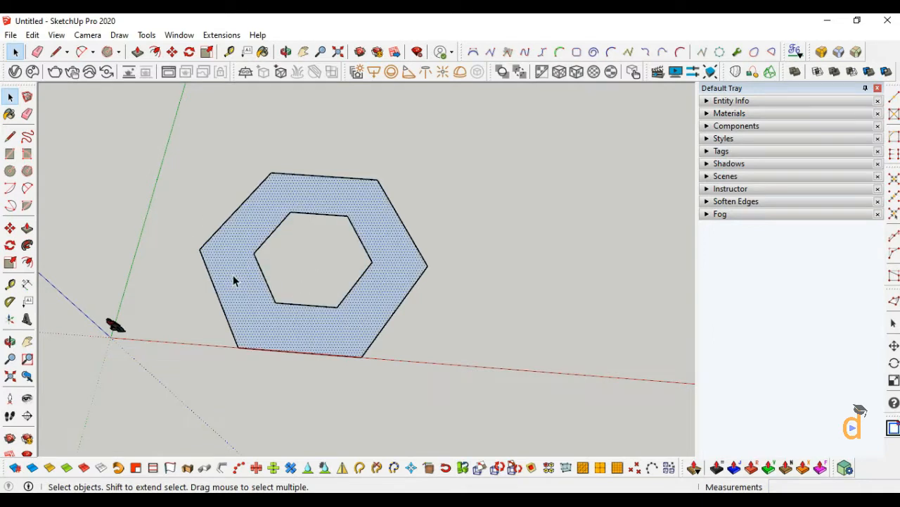
{"action": "right_click", "coordinate": [233, 280]}
{"action": "left_click", "coordinate": [257, 227]}
Connect all six outer corners of the ring to the matching inner corners with lines, dividing it into six faces
{"action": "left_click", "coordinate": [9, 136]}
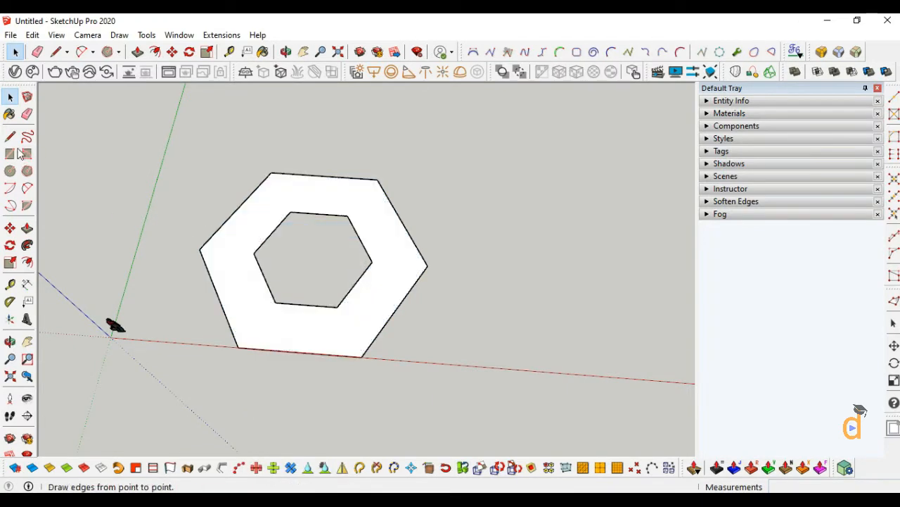
{"action": "left_click", "coordinate": [10, 136]}
{"action": "left_click", "coordinate": [273, 173]}
{"action": "left_click", "coordinate": [290, 211]}
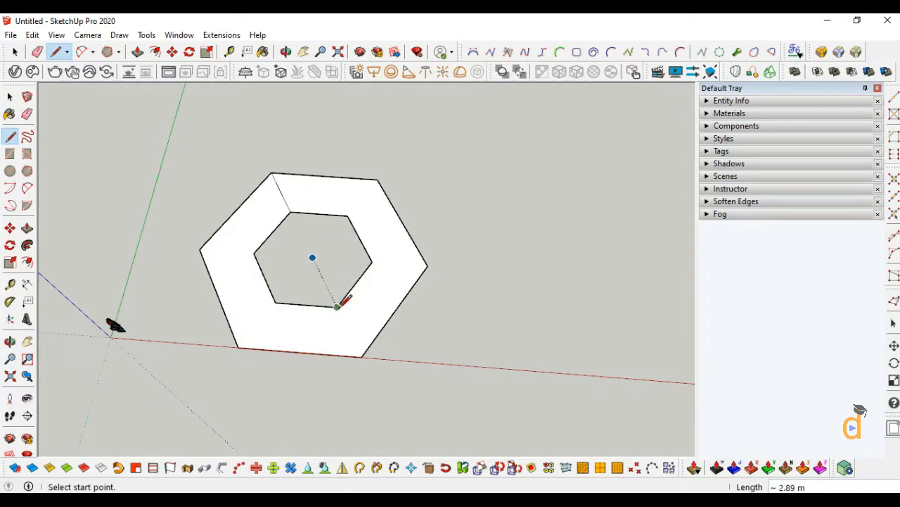
{"action": "left_click", "coordinate": [337, 306]}
{"action": "left_click", "coordinate": [361, 356]}
{"action": "left_click", "coordinate": [201, 249]}
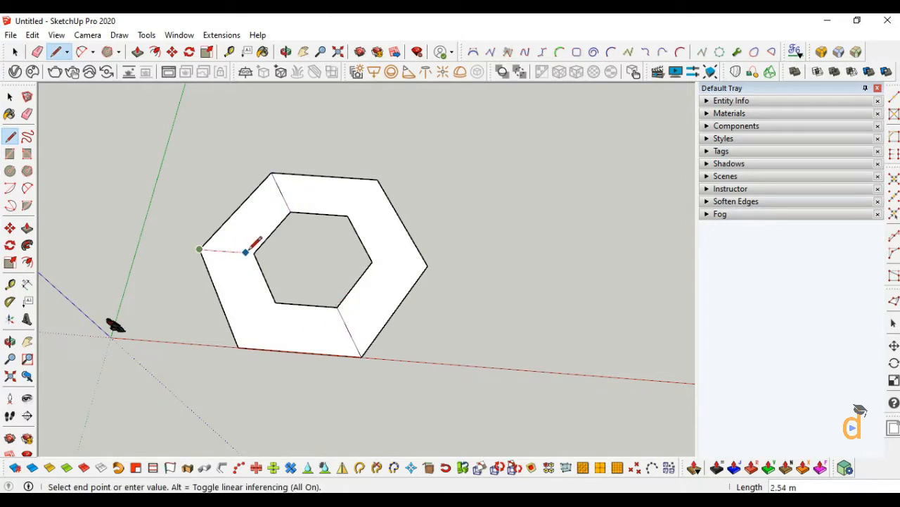
{"action": "left_click", "coordinate": [255, 253]}
{"action": "left_click", "coordinate": [372, 261]}
{"action": "left_click", "coordinate": [427, 266]}
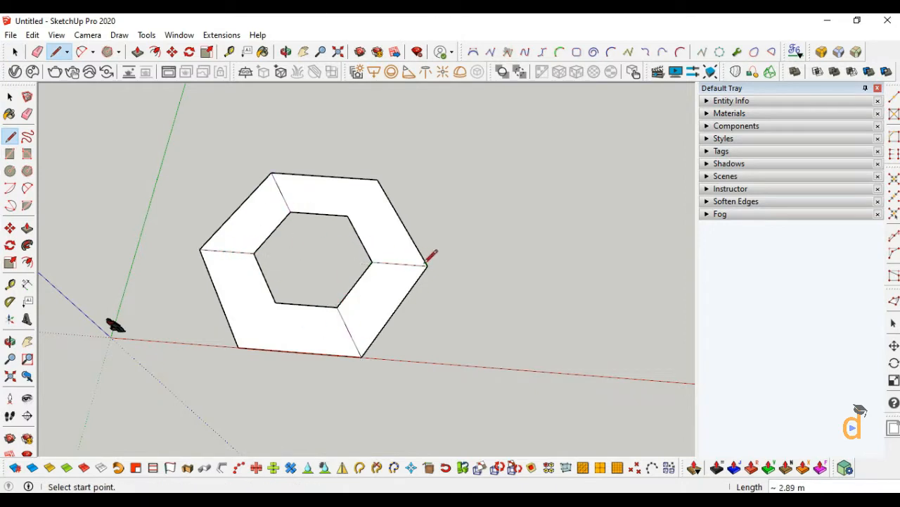
{"action": "left_click", "coordinate": [378, 179]}
{"action": "left_click", "coordinate": [349, 215]}
{"action": "left_click", "coordinate": [276, 302]}
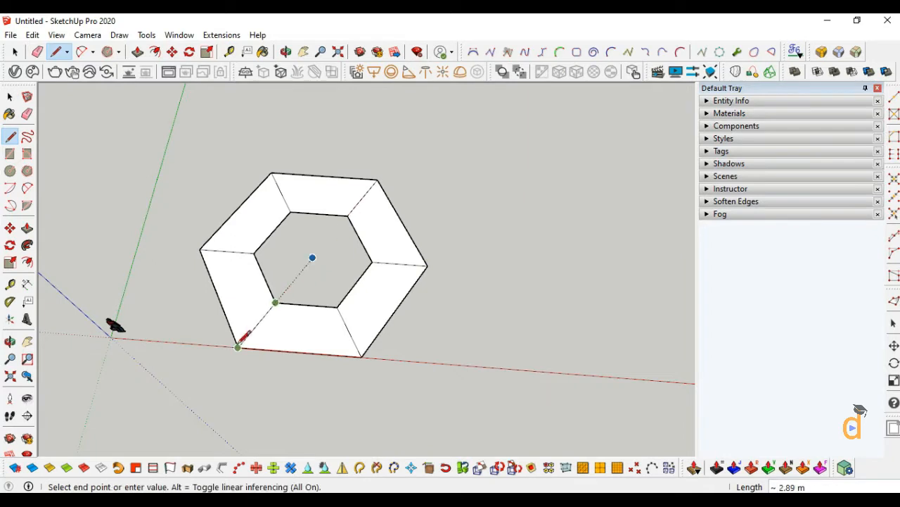
{"action": "left_click", "coordinate": [238, 346]}
Copy the entire divided ring 15 m along the red axis
{"action": "left_click", "coordinate": [10, 341]}
{"action": "left_click_drag", "start_coordinate": [316, 321], "coordinate": [293, 256]}
{"action": "left_click", "coordinate": [10, 96]}
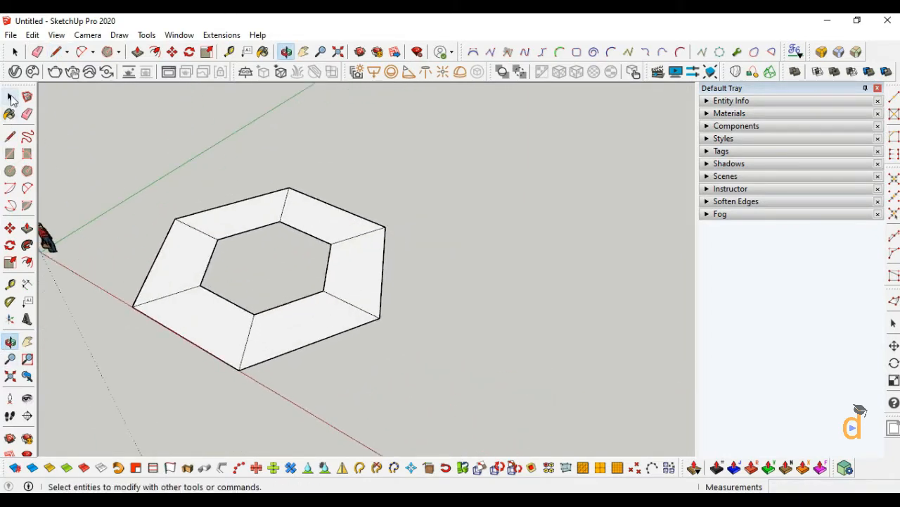
{"action": "triple_click", "coordinate": [186, 261]}
{"action": "left_click", "coordinate": [10, 228]}
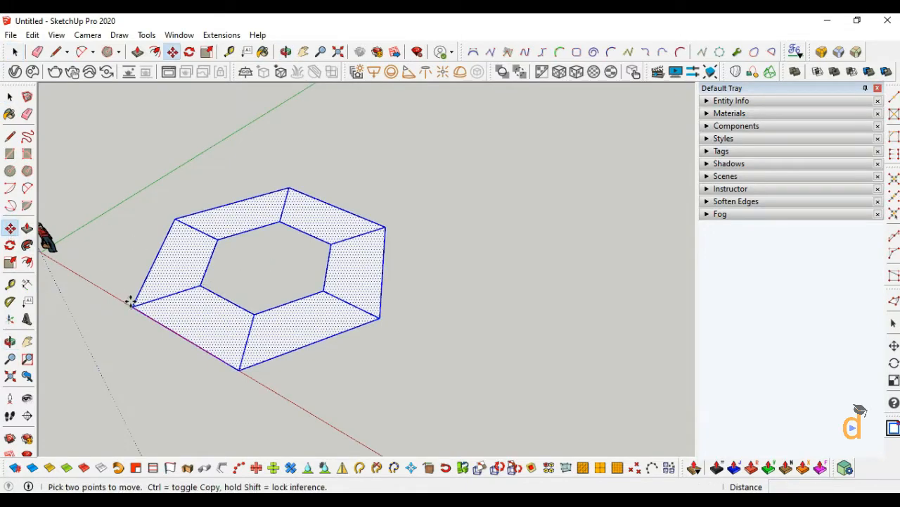
{"action": "left_click", "coordinate": [131, 302]}
{"action": "key", "text": "ctrl"}
{"action": "scroll", "coordinate": [117, 251], "scroll_direction": "down", "scroll_amount": 3}
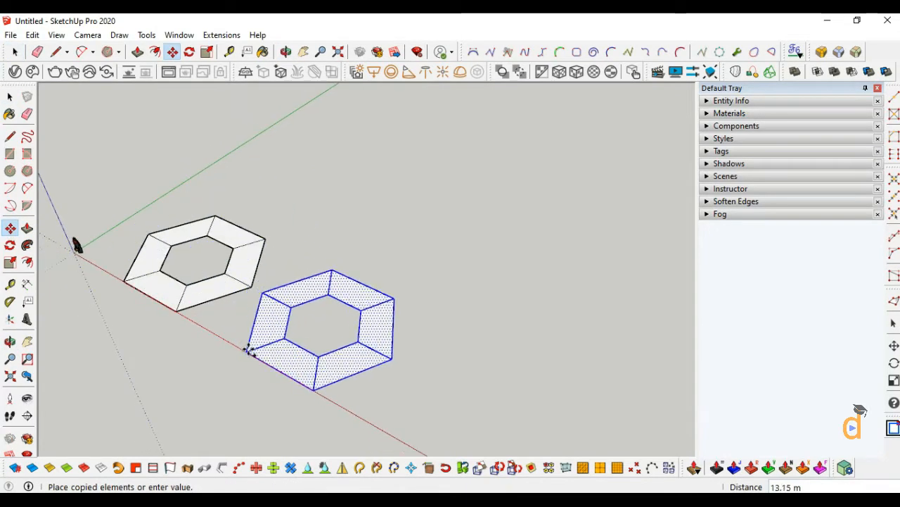
{"action": "type", "text": "15"}
{"action": "key", "text": "Return"}
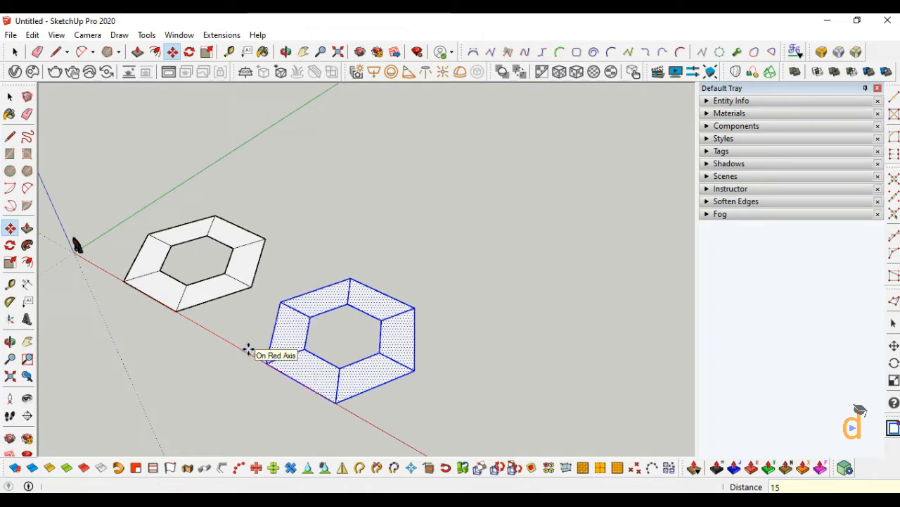
{"action": "scroll", "coordinate": [305, 380], "scroll_direction": "up", "scroll_amount": 3}
Raise the four connecting edges of the copied ring away from the red axis by 2.5 m, keeping the near face down
{"action": "left_click", "coordinate": [10, 97]}
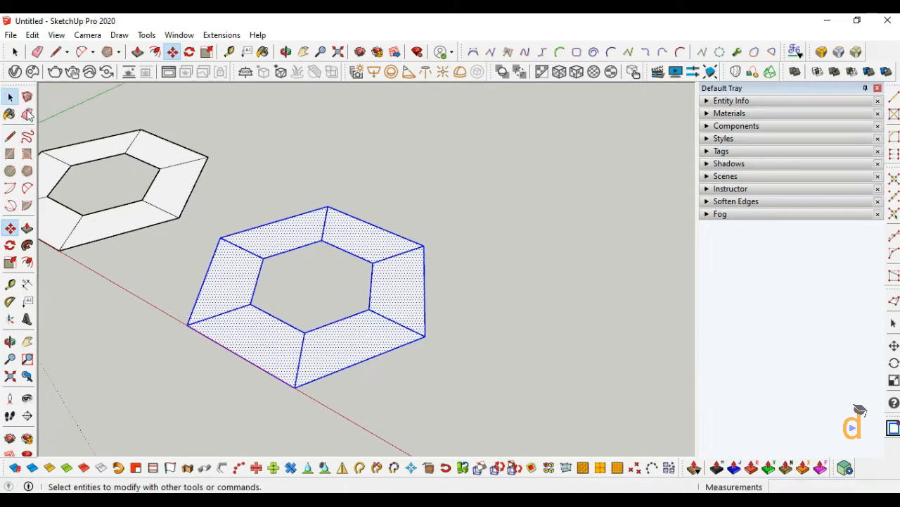
{"action": "left_click", "coordinate": [241, 249]}
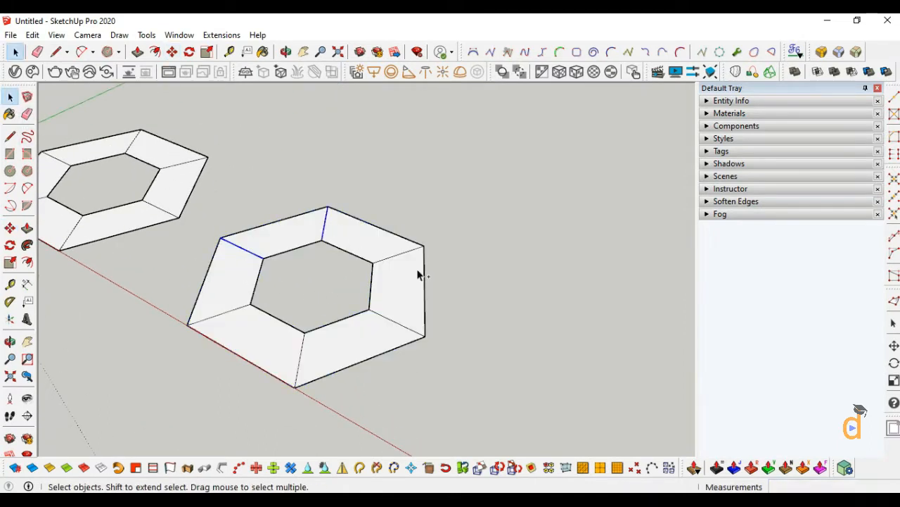
{"action": "left_click", "coordinate": [10, 227]}
{"action": "left_click", "coordinate": [369, 225]}
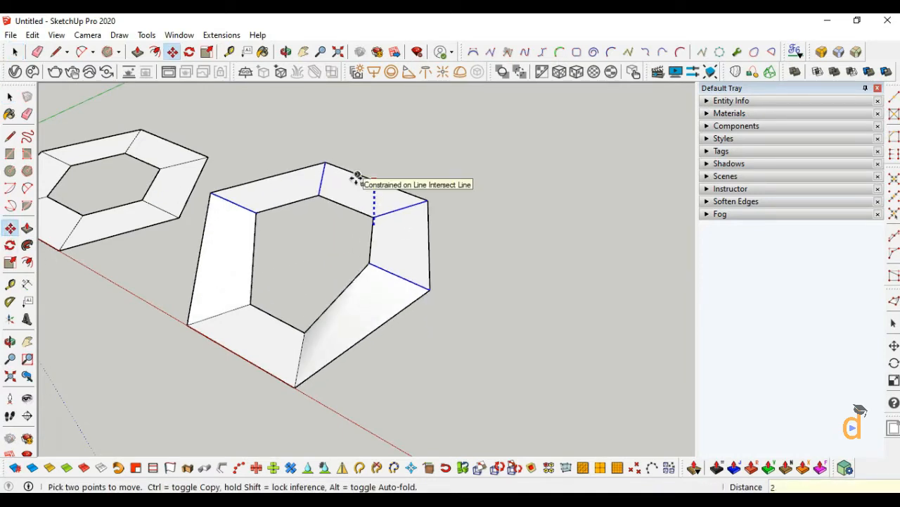
{"action": "left_click", "coordinate": [357, 176]}
Rotate the copied ring's far raised face 90 degrees about its outer edge so that it stands vertical
{"action": "key", "text": "space"}
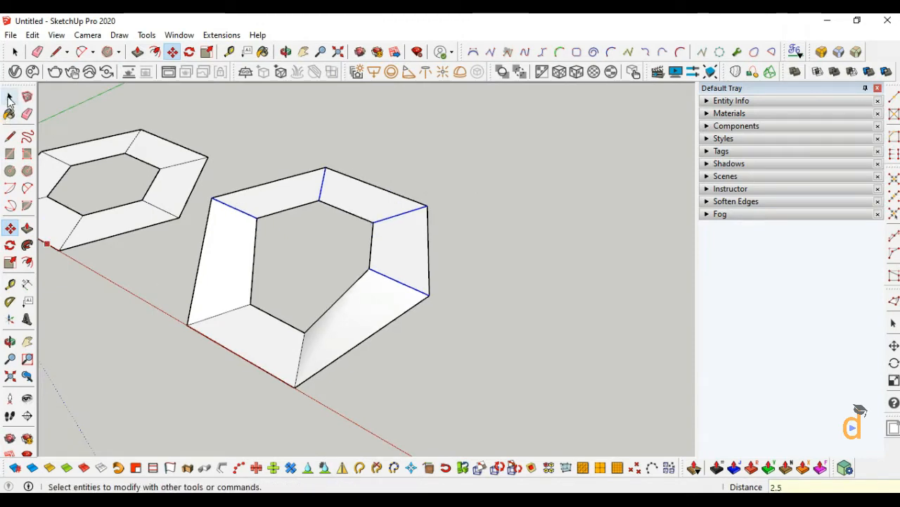
{"action": "left_click", "coordinate": [10, 245]}
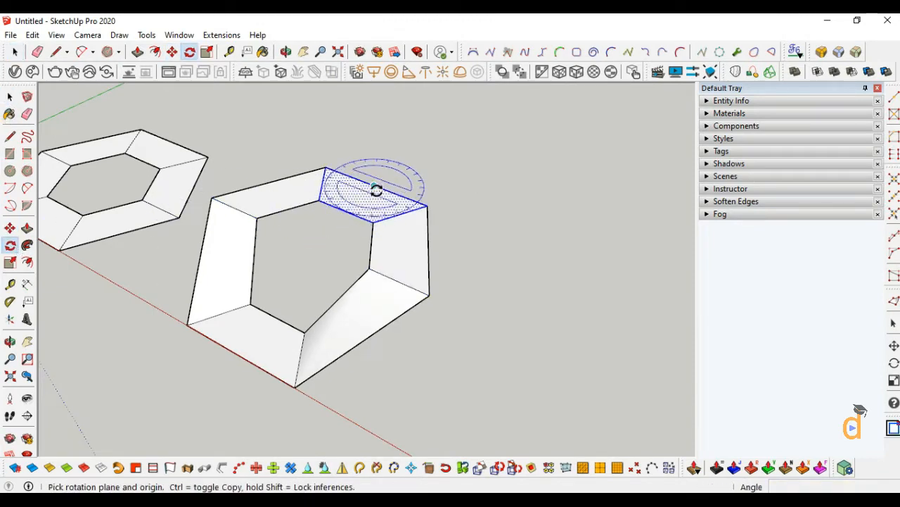
{"action": "left_click_drag", "start_coordinate": [374, 186], "coordinate": [349, 215]}
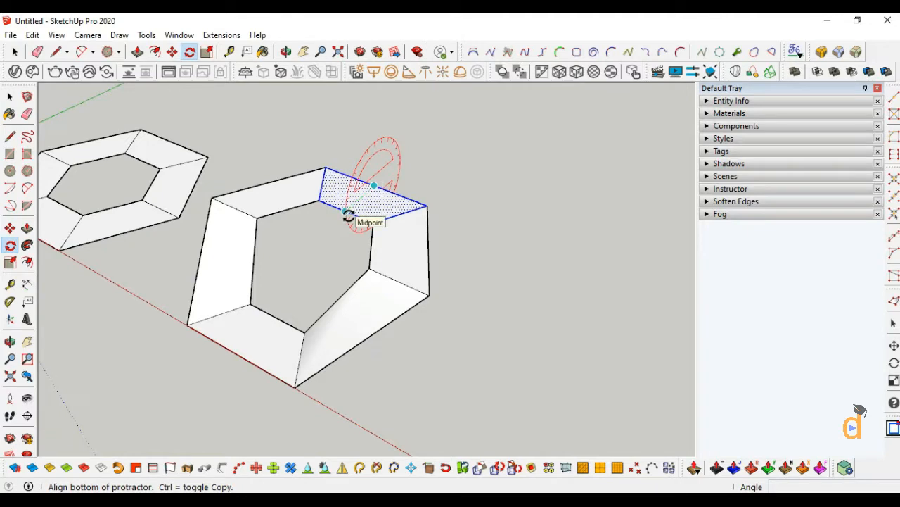
{"action": "left_click", "coordinate": [349, 214]}
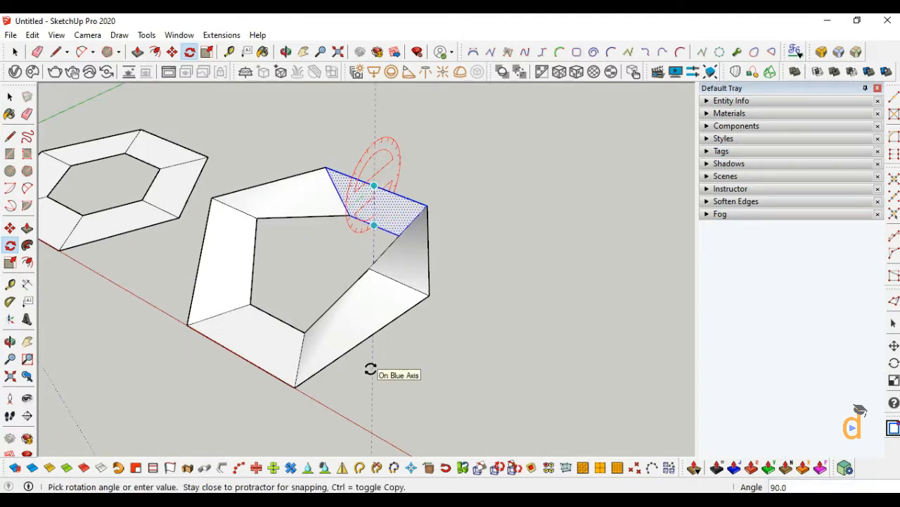
{"action": "left_click", "coordinate": [370, 370]}
{"action": "left_click", "coordinate": [10, 341]}
{"action": "left_click_drag", "start_coordinate": [282, 316], "coordinate": [444, 284]}
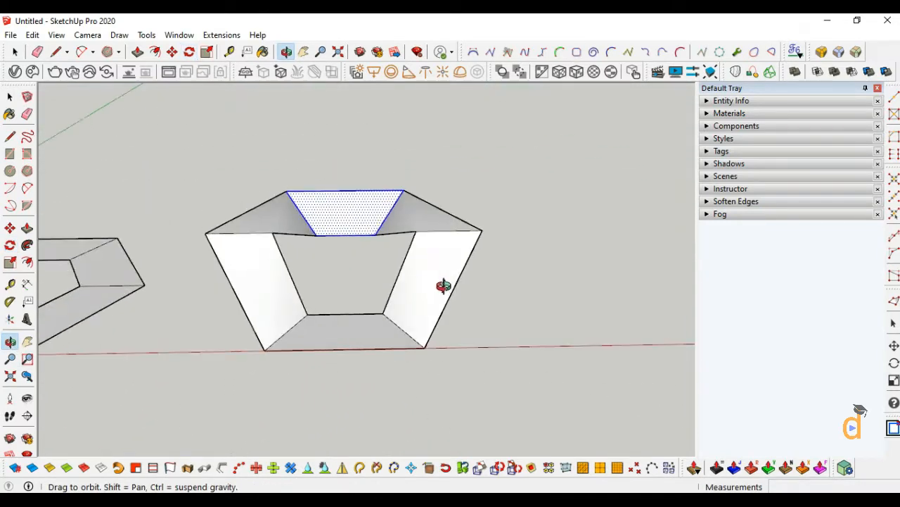
{"action": "left_click", "coordinate": [10, 136]}
{"action": "left_click", "coordinate": [348, 313]}
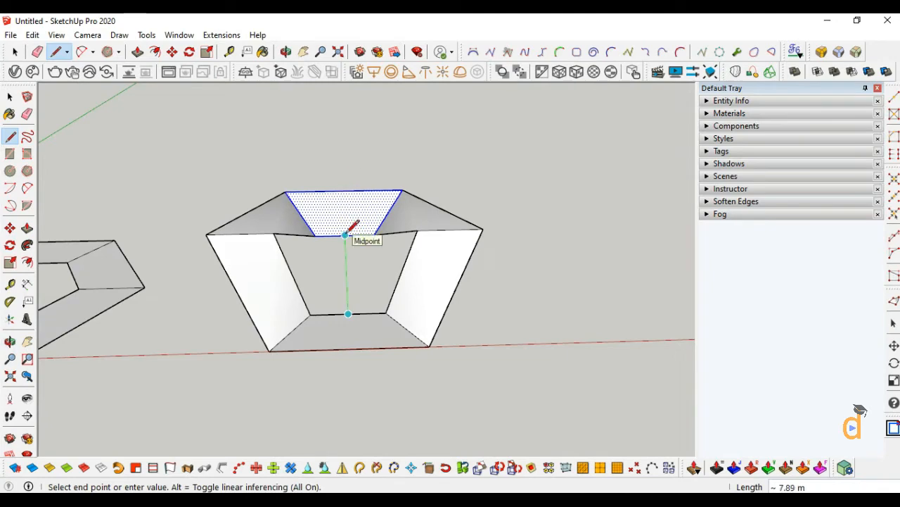
{"action": "key", "text": "Escape"}
Clear the selection and inspect the folded ring's shape beside the flat original
{"action": "middle_click_drag", "start_coordinate": [321, 304], "coordinate": [164, 279]}
{"action": "left_click_drag", "start_coordinate": [163, 278], "coordinate": [239, 303]}
{"action": "left_click", "coordinate": [9, 96]}
{"action": "left_click", "coordinate": [193, 279]}
{"action": "scroll", "coordinate": [192, 279], "scroll_direction": "down", "scroll_amount": 1}
{"action": "scroll", "coordinate": [408, 286], "scroll_direction": "up", "scroll_amount": 2}
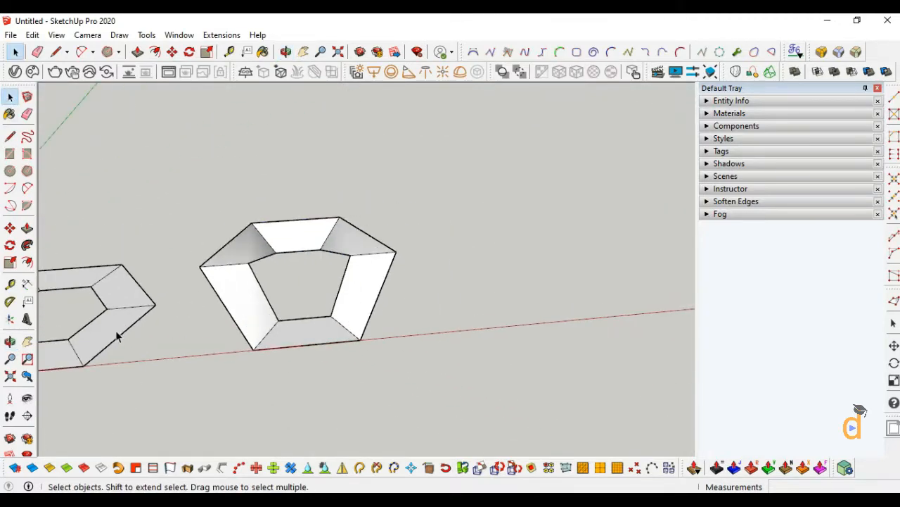
{"action": "scroll", "coordinate": [160, 281], "scroll_direction": "down", "scroll_amount": 2}
{"action": "scroll", "coordinate": [387, 239], "scroll_direction": "up", "scroll_amount": 1}
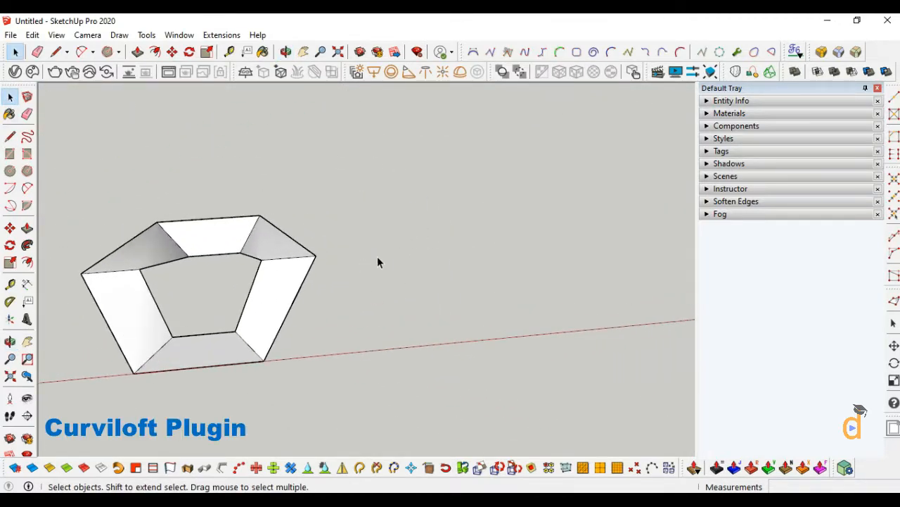
{"action": "scroll", "coordinate": [379, 271], "scroll_direction": "down", "scroll_amount": 1}
{"action": "left_click", "coordinate": [735, 71]}
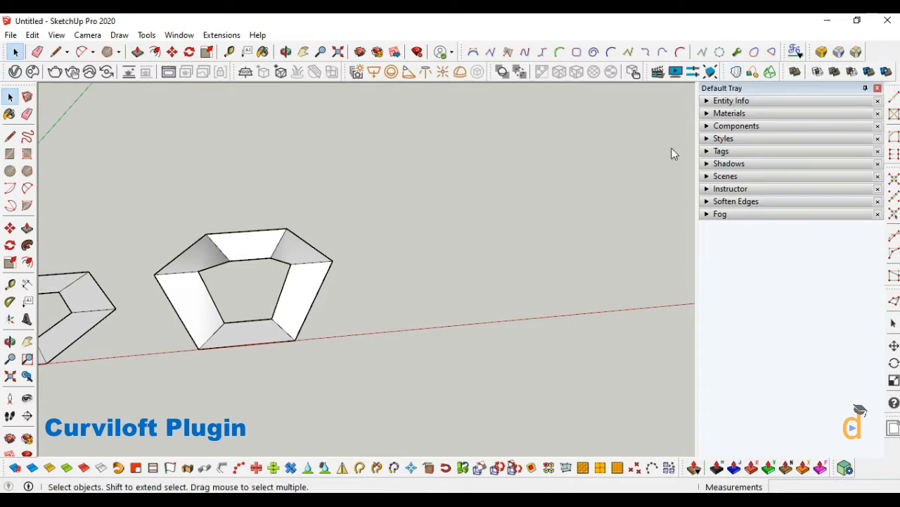
Select the six edges connecting the folded ring's faces as Curviloft Loft by Spline contours, going around the ring, and validate them
{"action": "left_click", "coordinate": [289, 336]}
{"action": "left_click", "coordinate": [298, 261]}
{"action": "left_click", "coordinate": [276, 247]}
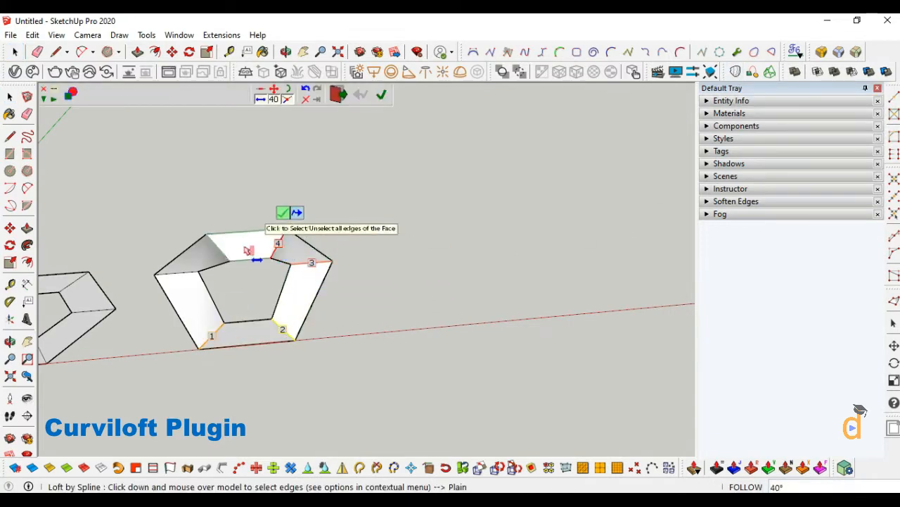
{"action": "left_click", "coordinate": [220, 249]}
{"action": "left_click", "coordinate": [181, 273]}
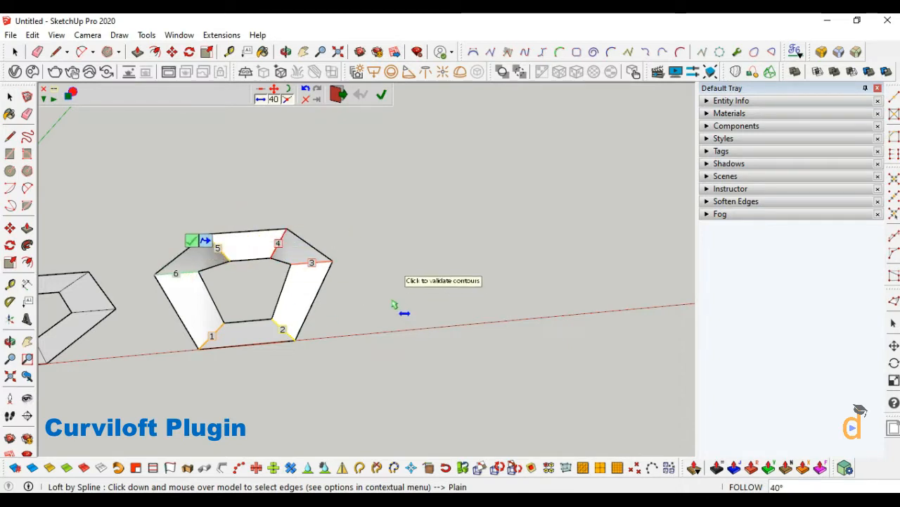
{"action": "left_click", "coordinate": [392, 301]}
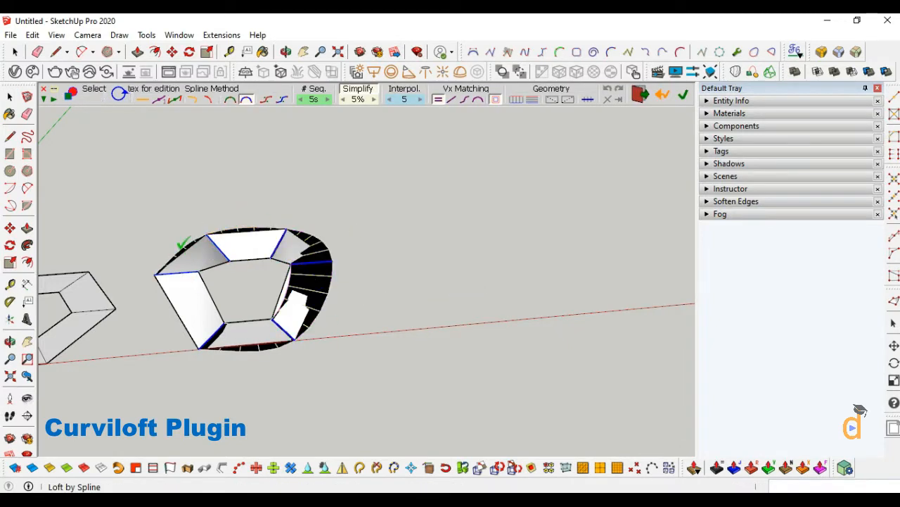
Generate the loft as a closed loop using the global spline method with 90 segments
{"action": "left_click", "coordinate": [118, 99]}
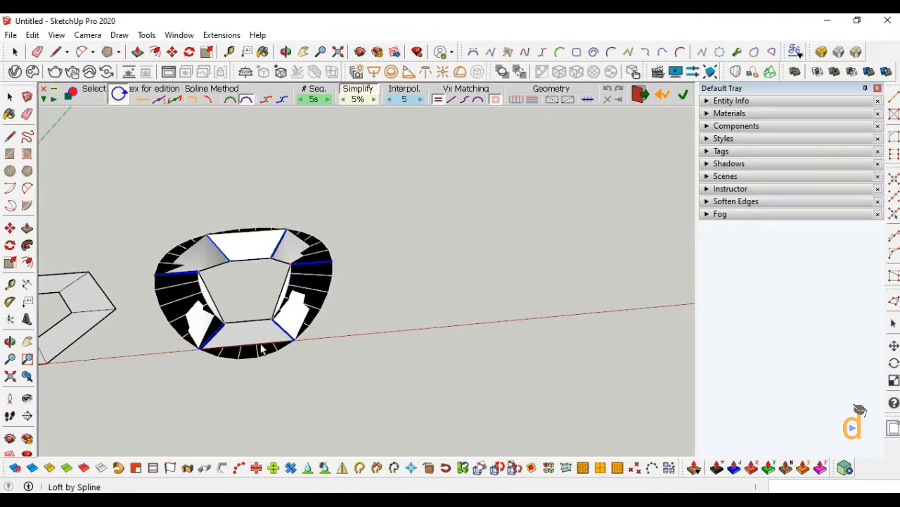
{"action": "left_click", "coordinate": [282, 100]}
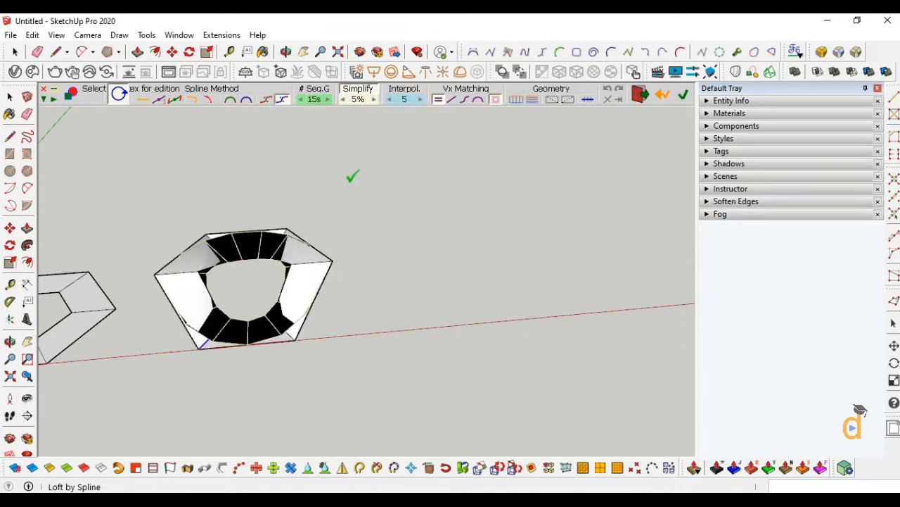
{"action": "left_click", "coordinate": [314, 100]}
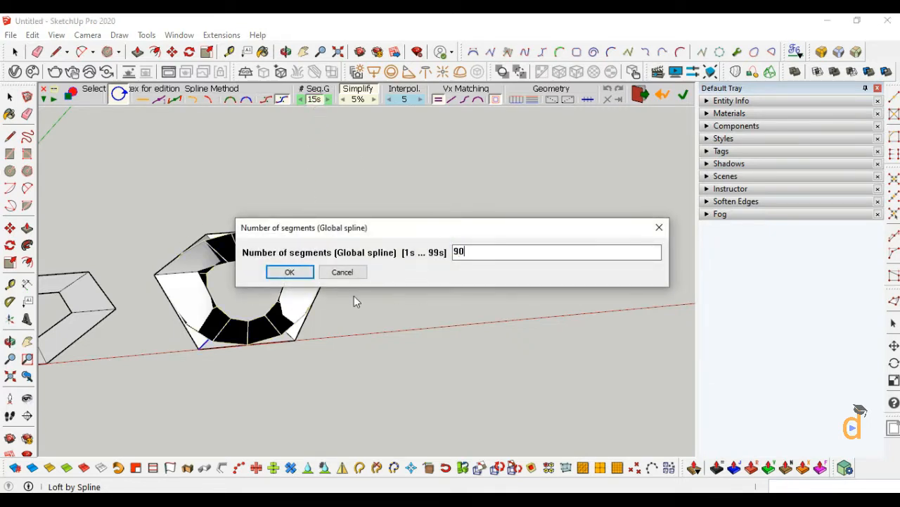
{"action": "left_click", "coordinate": [292, 275]}
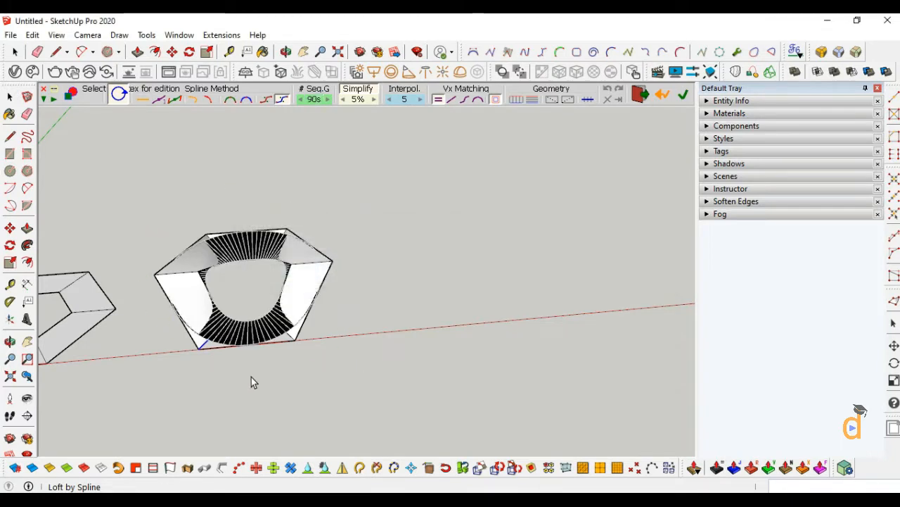
{"action": "left_click", "coordinate": [180, 205]}
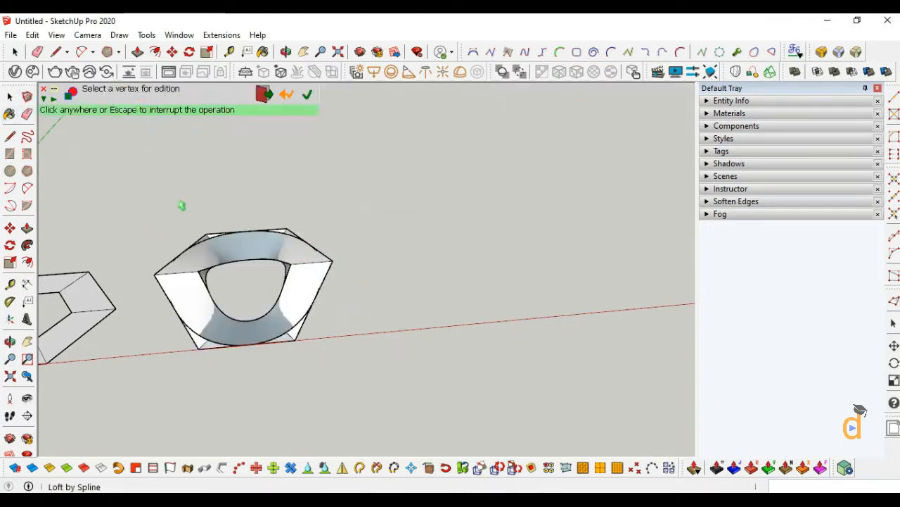
{"action": "scroll", "coordinate": [308, 253], "scroll_direction": "up", "scroll_amount": 1}
{"action": "left_click", "coordinate": [10, 97]}
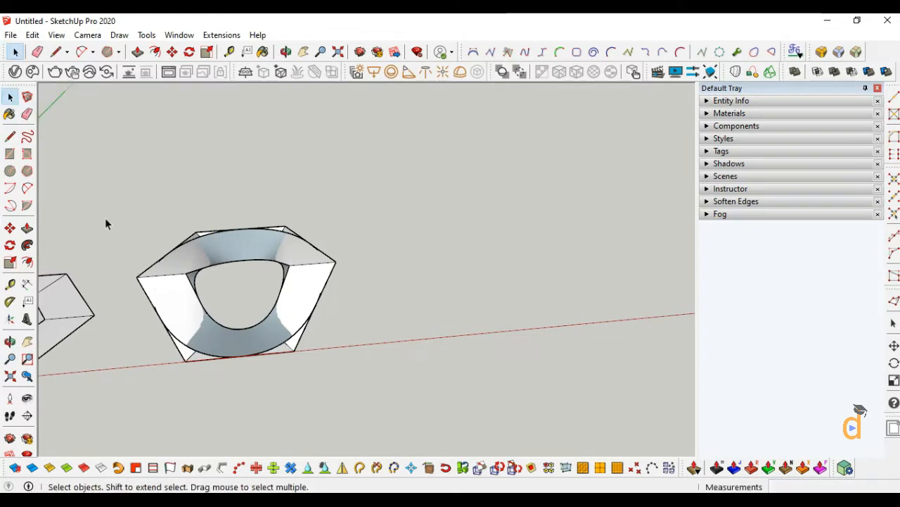
Move the lofted ring group along the red axis, clear of the folded guide ring
{"action": "scroll", "coordinate": [242, 354], "scroll_direction": "up", "scroll_amount": 2}
{"action": "left_click", "coordinate": [286, 352]}
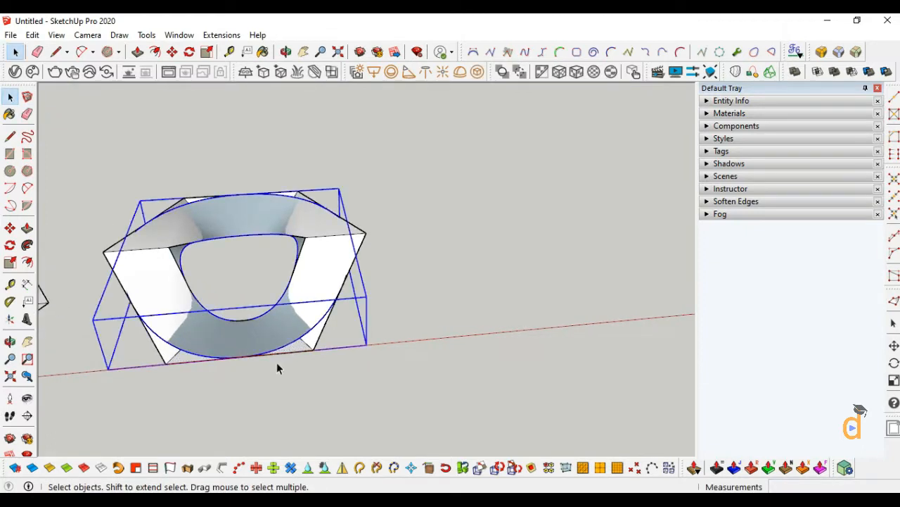
{"action": "left_click", "coordinate": [10, 227]}
{"action": "left_click", "coordinate": [166, 366]}
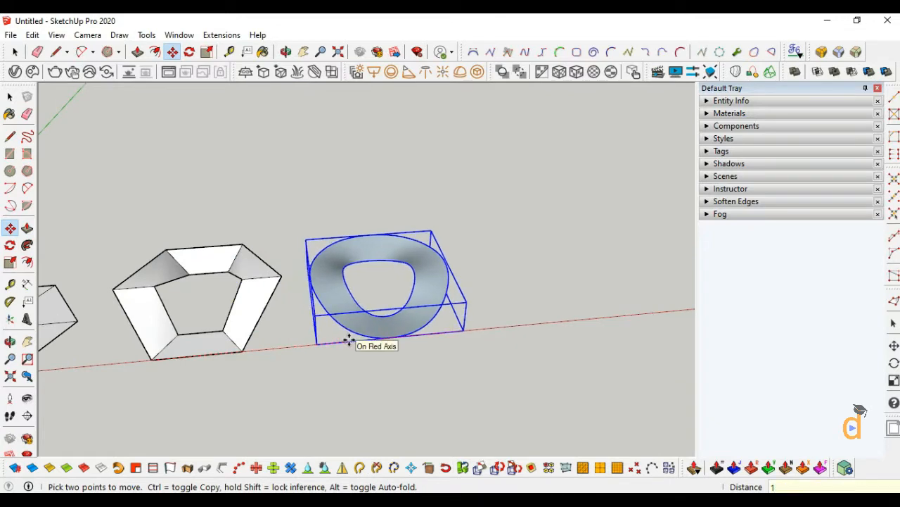
{"action": "key", "text": "Return"}
{"action": "scroll", "coordinate": [466, 307], "scroll_direction": "up", "scroll_amount": 3}
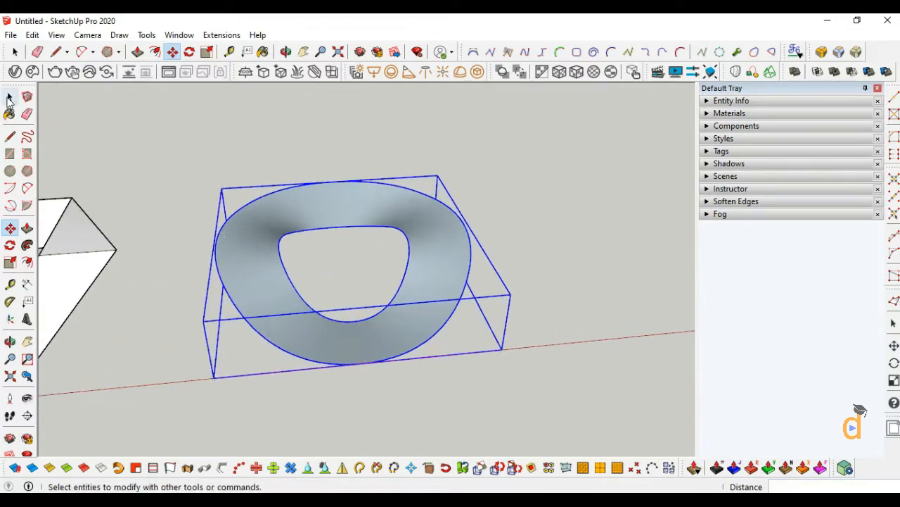
Explode the smooth lofted ring group into loose geometry
{"action": "left_click", "coordinate": [10, 96]}
{"action": "left_click", "coordinate": [217, 299]}
{"action": "middle_click_drag", "start_coordinate": [218, 299], "coordinate": [383, 330]}
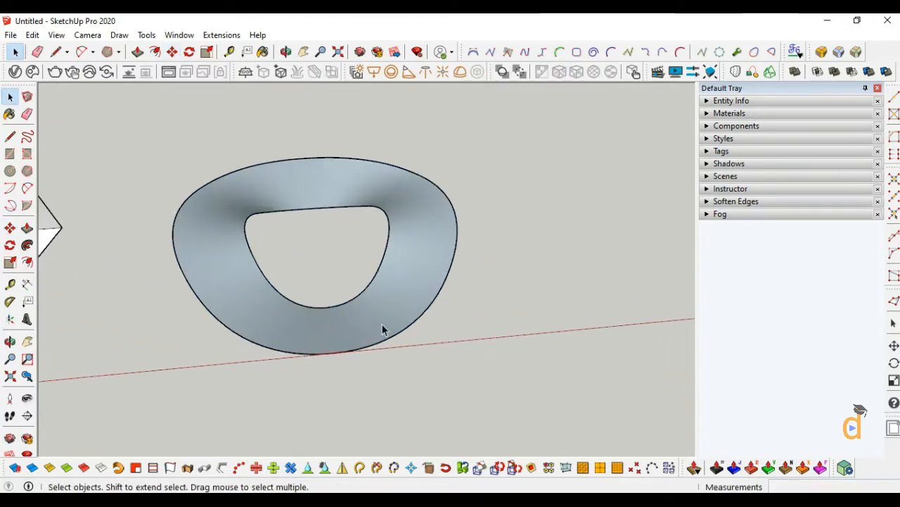
{"action": "left_click", "coordinate": [322, 336]}
{"action": "right_click", "coordinate": [323, 336]}
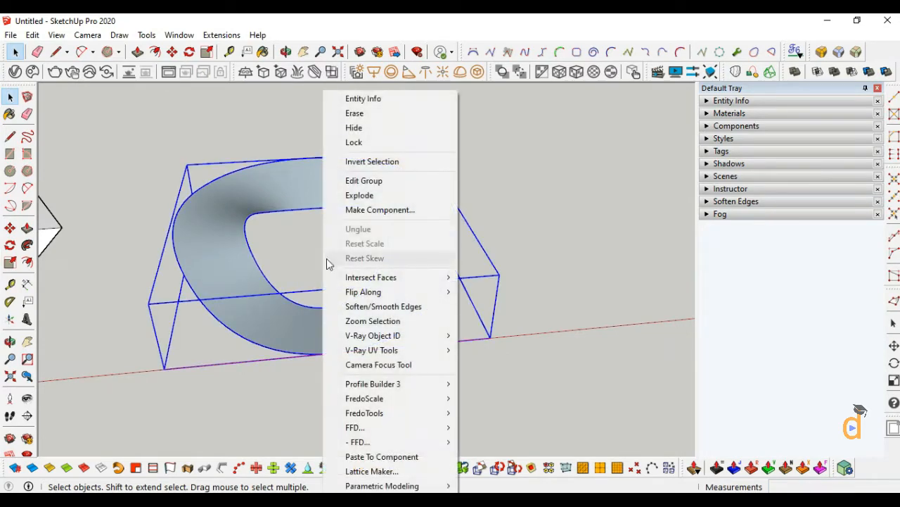
{"action": "left_click", "coordinate": [357, 198]}
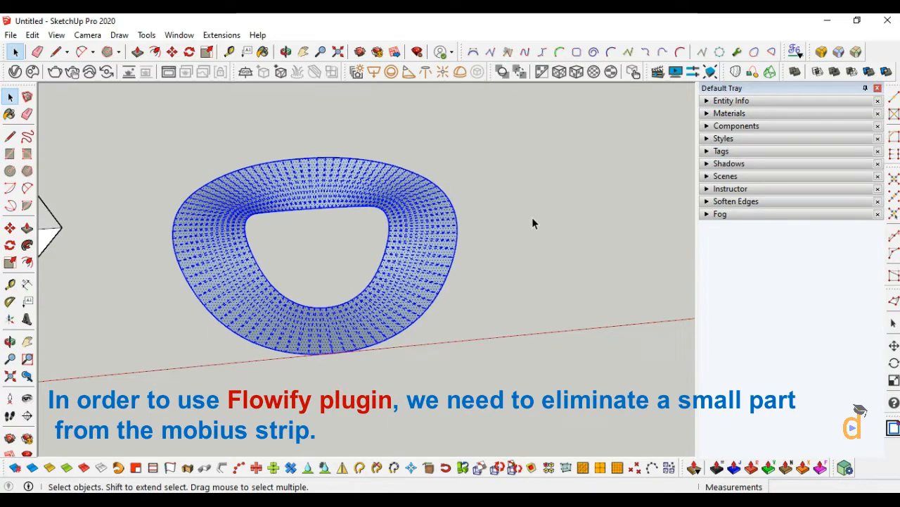
Display the Tools on Surface toolbar and place it clear of the model
{"action": "scroll", "coordinate": [366, 312], "scroll_direction": "up", "scroll_amount": 5}
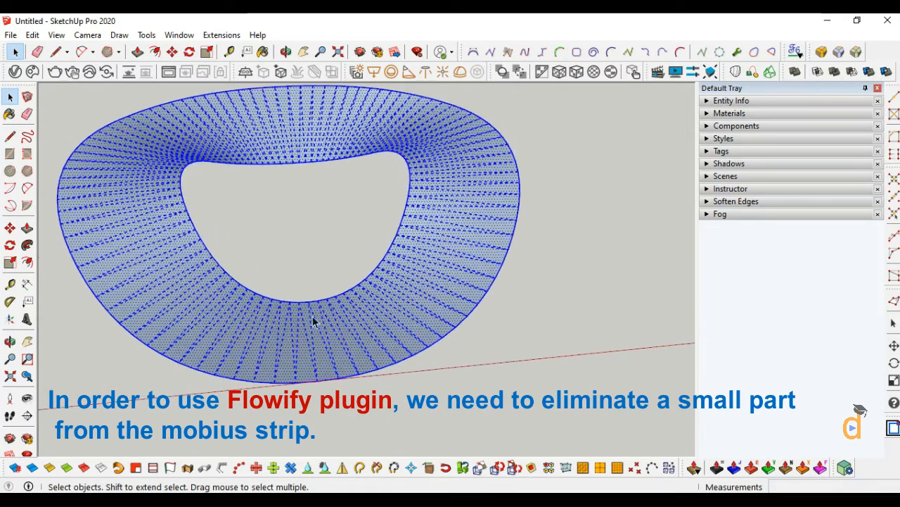
{"action": "left_click", "coordinate": [56, 34]}
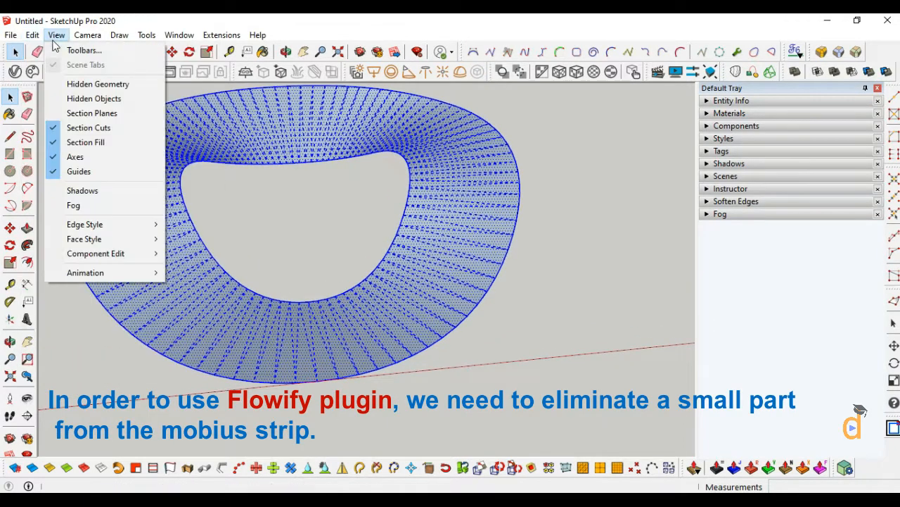
{"action": "left_click", "coordinate": [79, 52]}
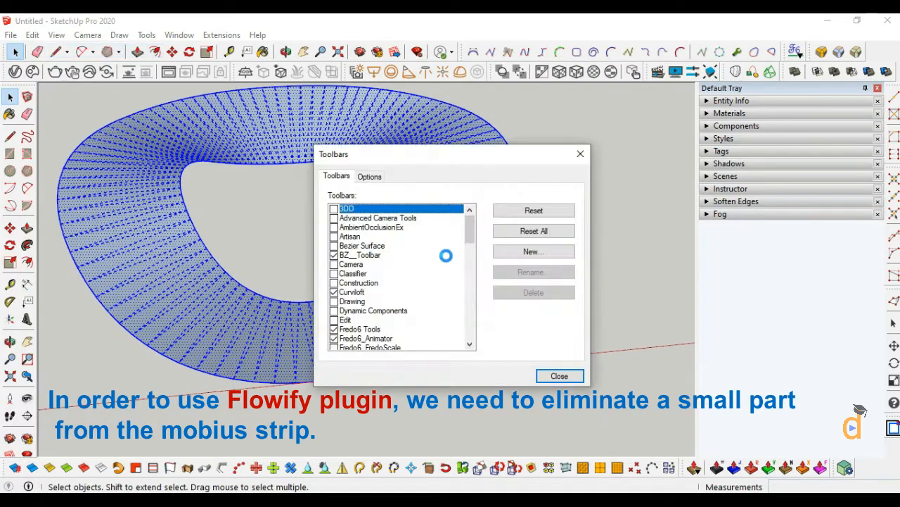
{"action": "left_click_drag", "start_coordinate": [472, 243], "coordinate": [472, 316]}
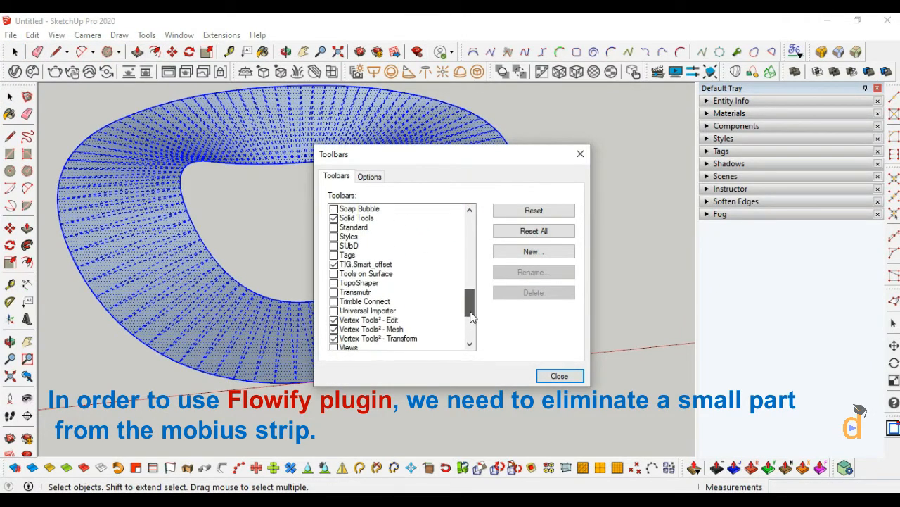
{"action": "left_click", "coordinate": [334, 273]}
{"action": "left_click", "coordinate": [559, 376]}
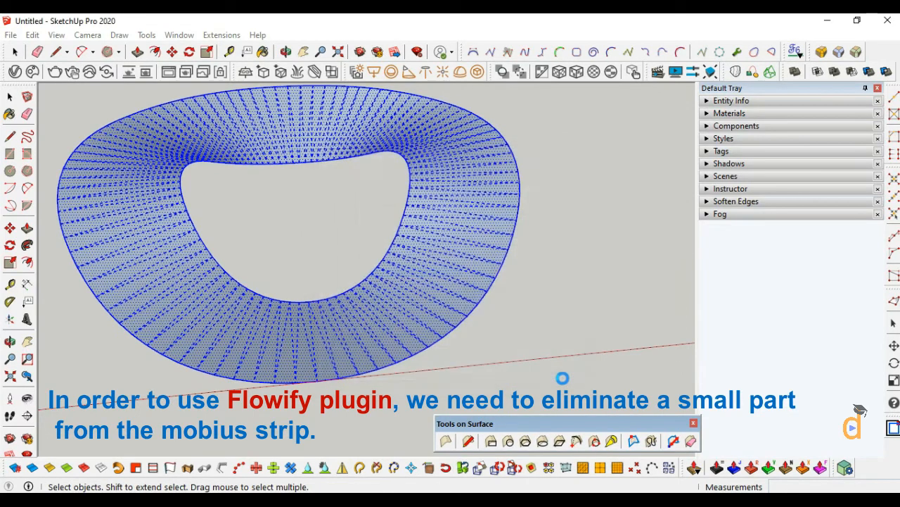
{"action": "left_click_drag", "start_coordinate": [558, 413], "coordinate": [709, 408]}
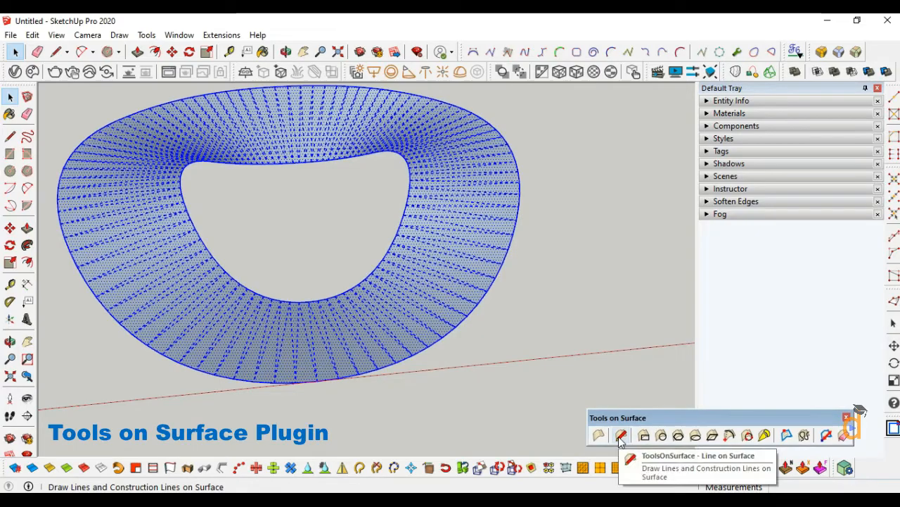
Draw a line on the surface across the near part of the strip, about 2.51 m from inner to outer edge
{"action": "left_click", "coordinate": [621, 436]}
{"action": "scroll", "coordinate": [338, 349], "scroll_direction": "up", "scroll_amount": 5}
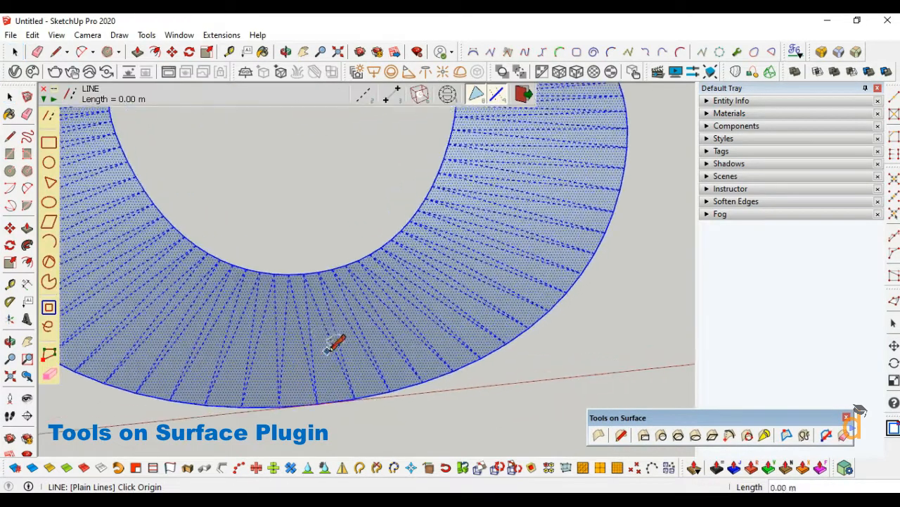
{"action": "scroll", "coordinate": [308, 355], "scroll_direction": "down", "scroll_amount": 3}
{"action": "middle_click_drag", "start_coordinate": [175, 345], "coordinate": [328, 235]}
{"action": "key", "text": "l"}
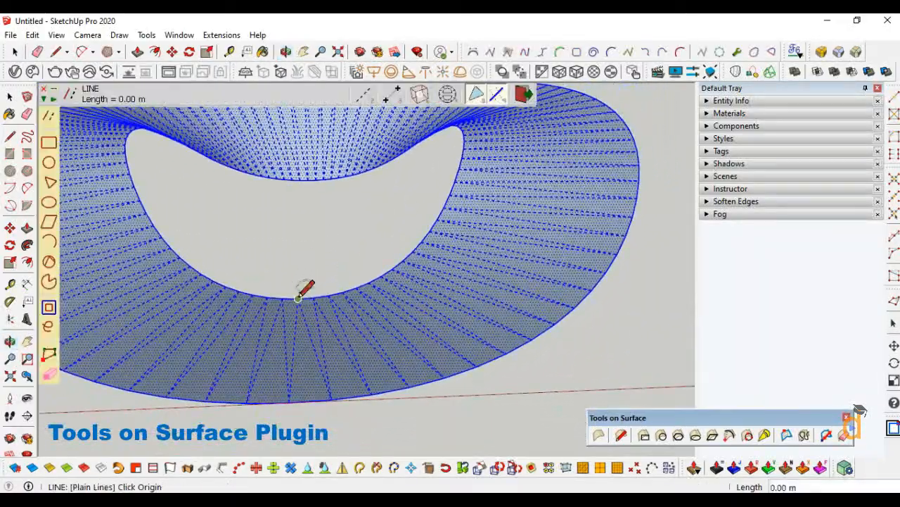
{"action": "left_click", "coordinate": [298, 299]}
{"action": "scroll", "coordinate": [273, 399], "scroll_direction": "up", "scroll_amount": 2}
{"action": "left_click", "coordinate": [297, 400]}
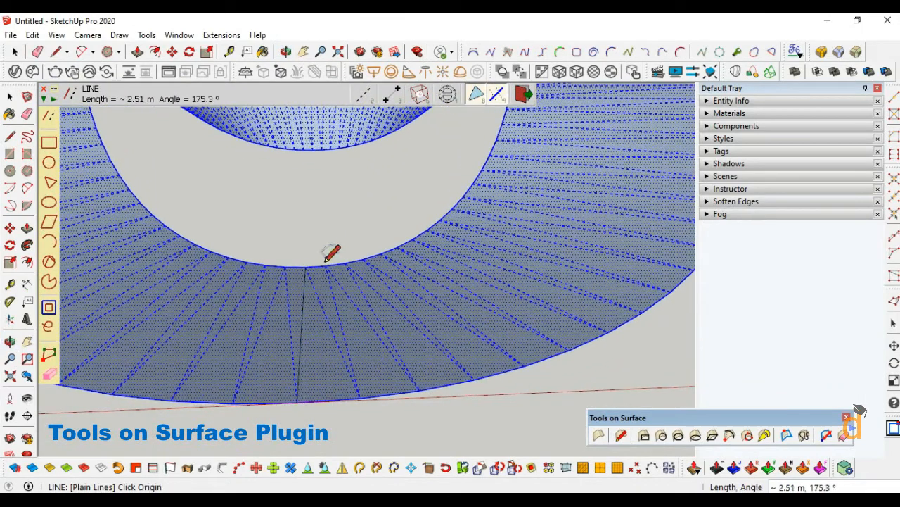
Draw a second cut line across the strip, slightly offset from the first along the inner edge and extending past the outer edge
{"action": "scroll", "coordinate": [322, 253], "scroll_direction": "up", "scroll_amount": 3}
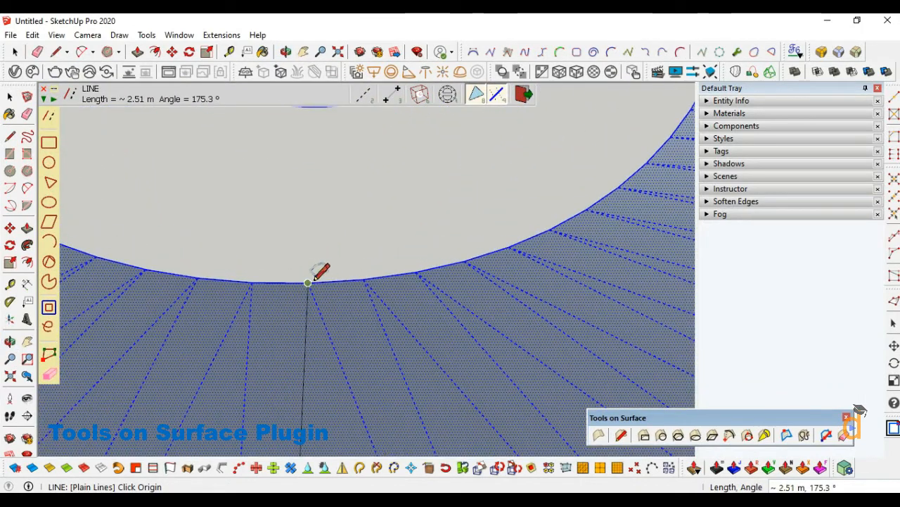
{"action": "scroll", "coordinate": [322, 280], "scroll_direction": "up", "scroll_amount": 2}
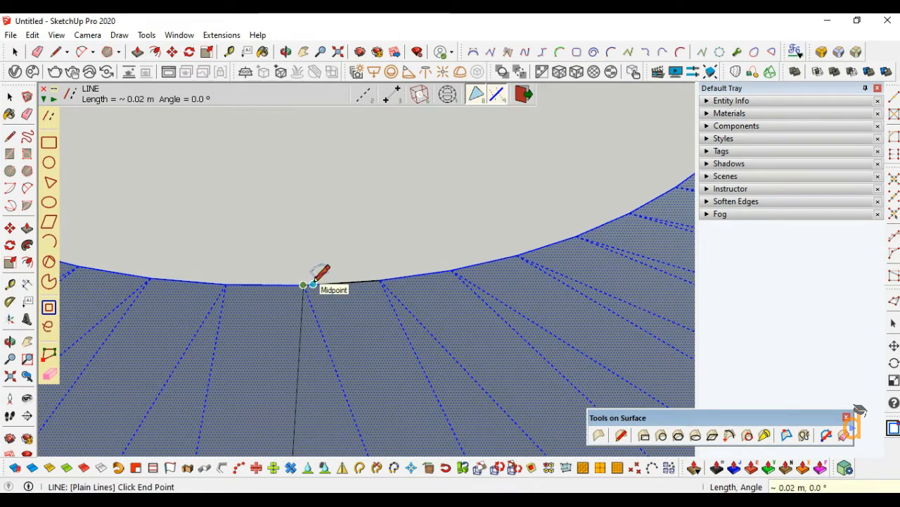
{"action": "scroll", "coordinate": [314, 233], "scroll_direction": "down", "scroll_amount": 6}
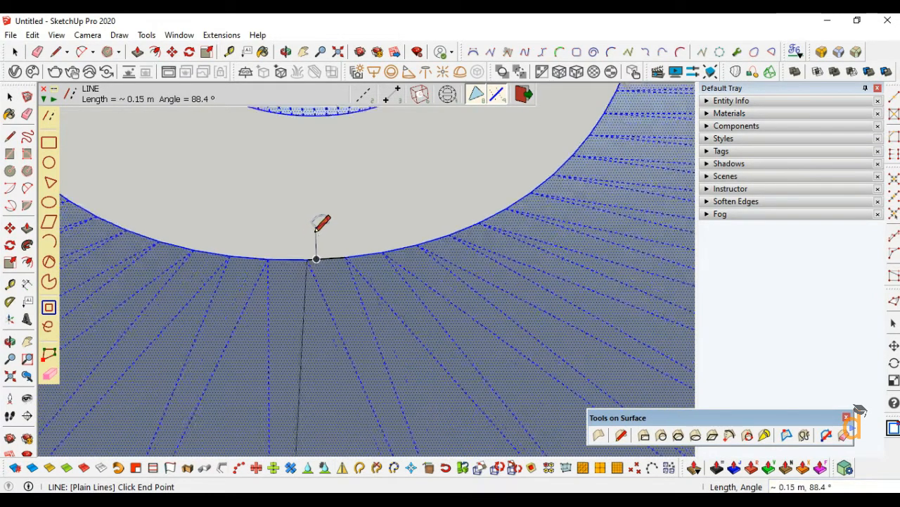
{"action": "scroll", "coordinate": [314, 320], "scroll_direction": "up", "scroll_amount": 2}
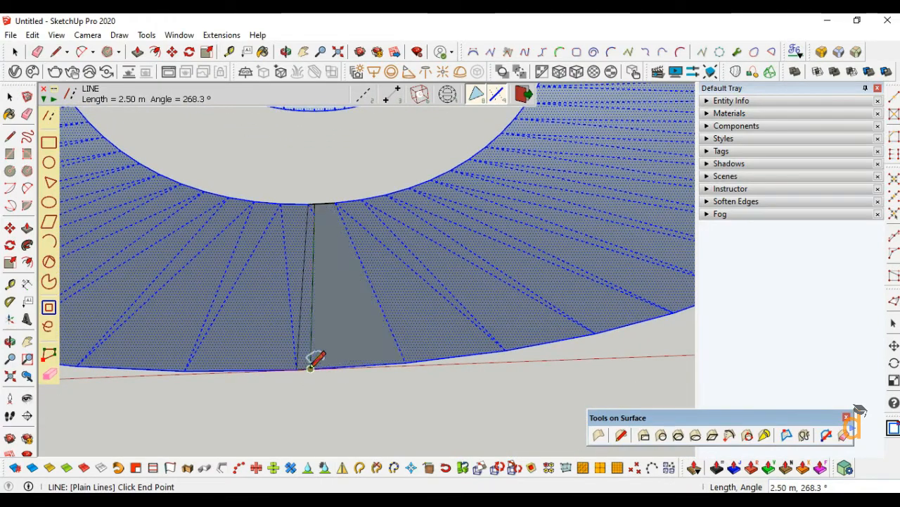
{"action": "left_click", "coordinate": [311, 369]}
{"action": "left_click", "coordinate": [313, 399]}
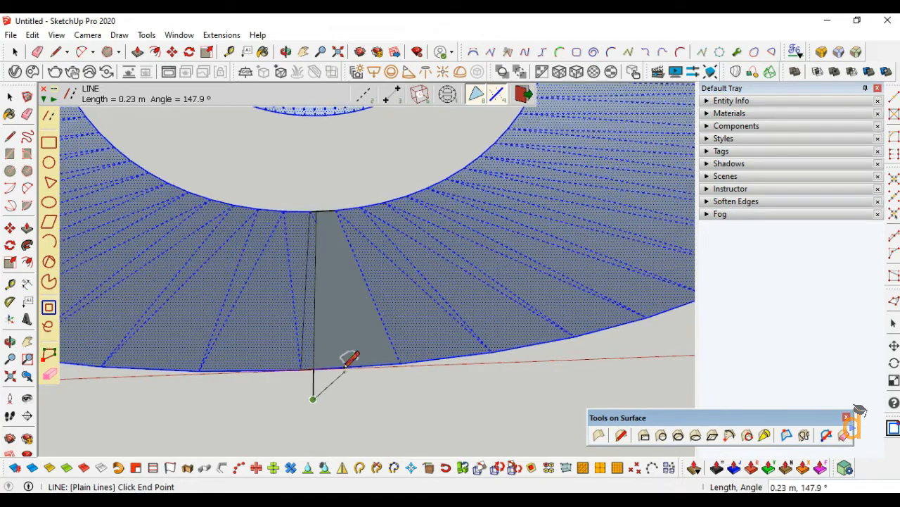
Draw a third cut line across the strip on the first line's opposite side, offset about 0.05 m and extending past the outer edge
{"action": "scroll", "coordinate": [289, 194], "scroll_direction": "up", "scroll_amount": 5}
{"action": "left_click", "coordinate": [322, 226]}
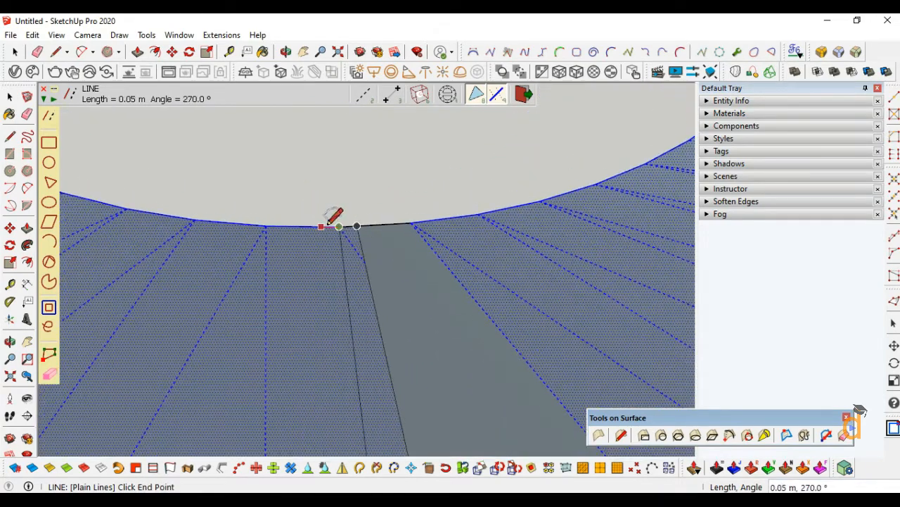
{"action": "scroll", "coordinate": [333, 201], "scroll_direction": "down", "scroll_amount": 4}
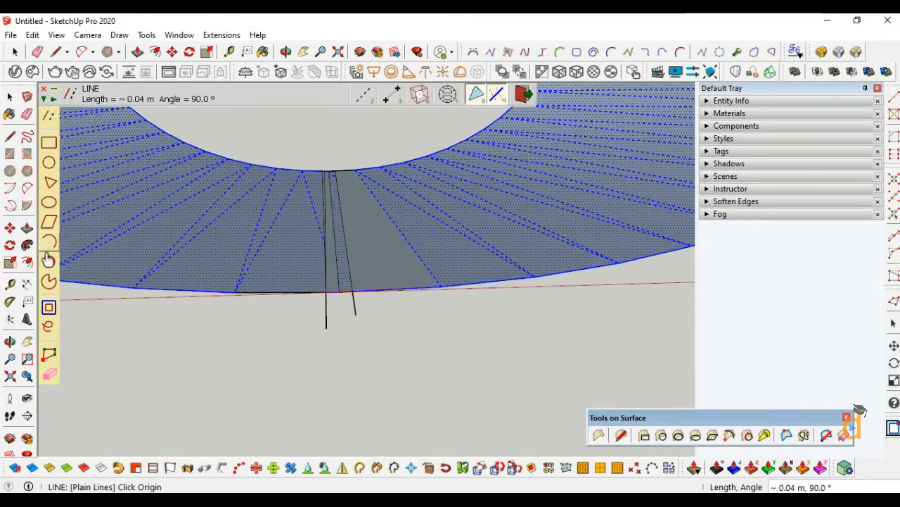
Remove the cut line ends that overhang the strip's outer edge
{"action": "left_click", "coordinate": [9, 341]}
{"action": "left_click_drag", "start_coordinate": [303, 225], "coordinate": [342, 227]}
{"action": "key", "text": "space"}
{"action": "left_click", "coordinate": [389, 387]}
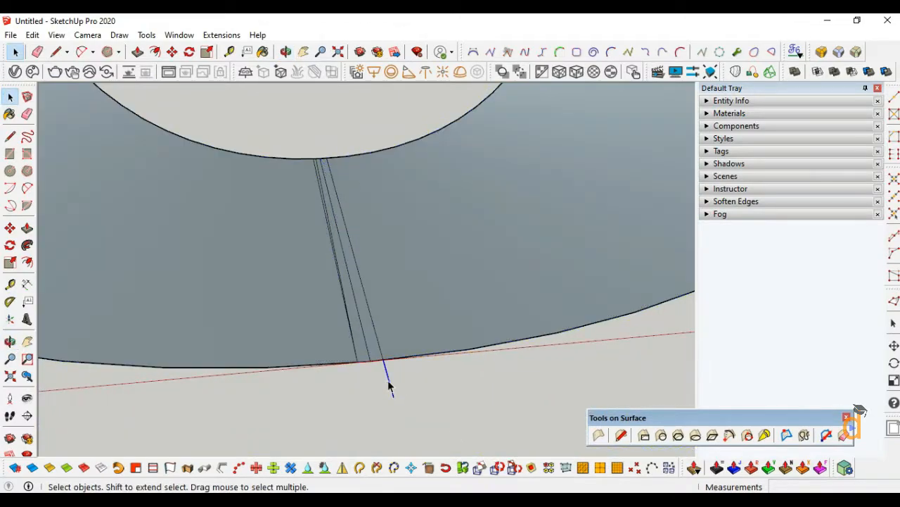
Draw a short line from the outermost cut line's end past the strip's inner edge, completing the cut there
{"action": "scroll", "coordinate": [323, 166], "scroll_direction": "up", "scroll_amount": 3}
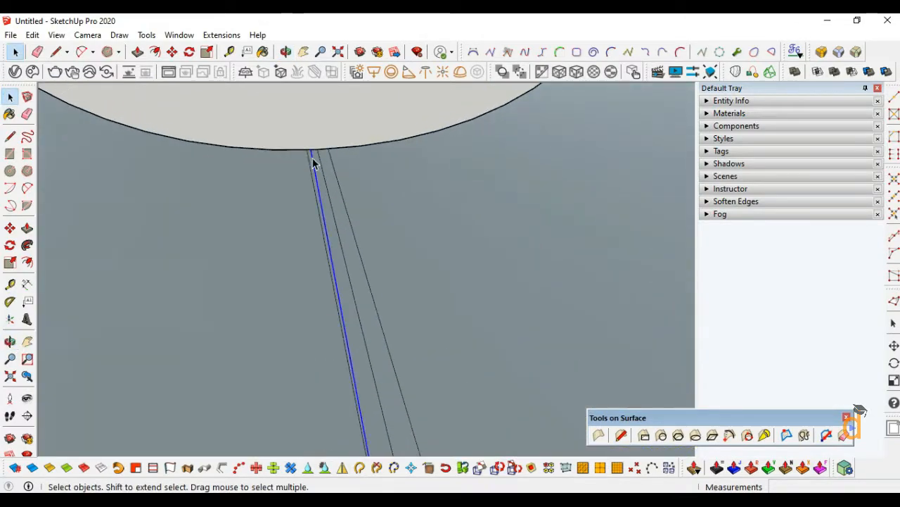
{"action": "scroll", "coordinate": [312, 150], "scroll_direction": "up", "scroll_amount": 3}
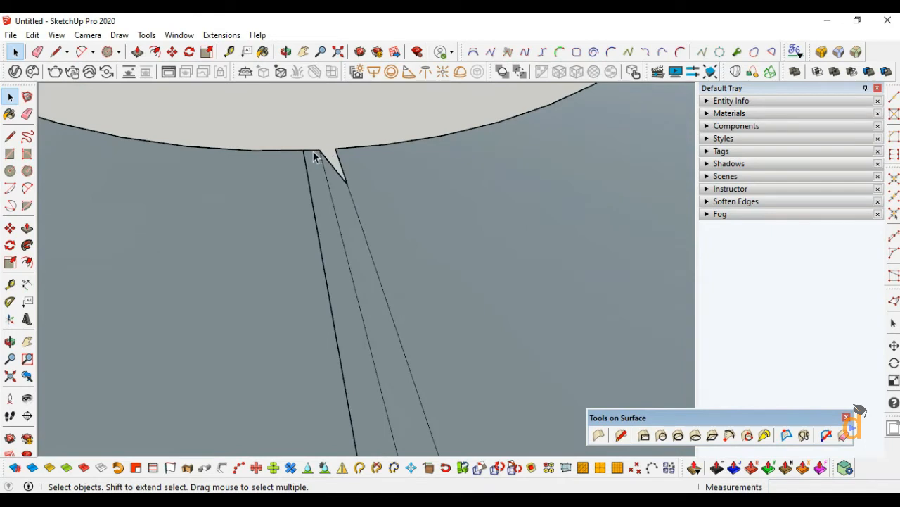
{"action": "scroll", "coordinate": [312, 156], "scroll_direction": "up", "scroll_amount": 1}
{"action": "left_click", "coordinate": [10, 136]}
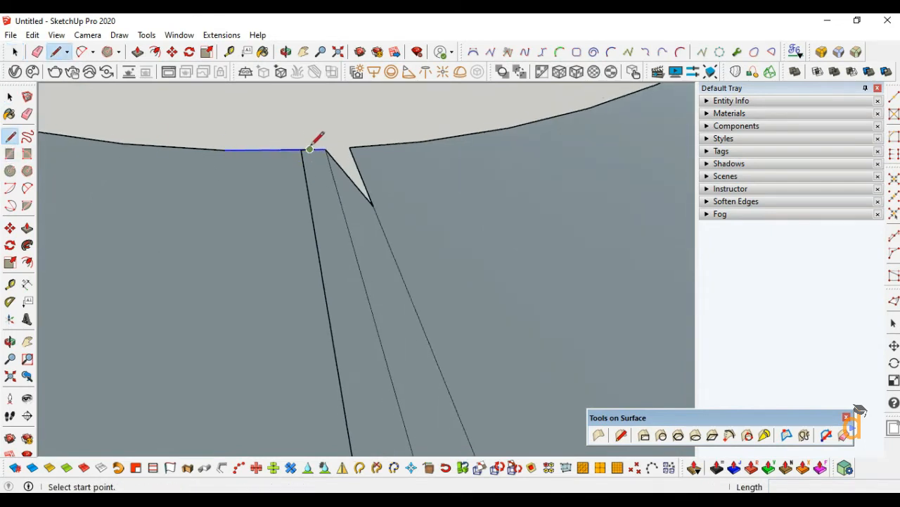
{"action": "left_click", "coordinate": [301, 149]}
{"action": "left_click", "coordinate": [301, 132]}
{"action": "scroll", "coordinate": [301, 132], "scroll_direction": "down", "scroll_amount": 1}
{"action": "key", "text": "Escape"}
Delete the two thin faces between the cut lines and the leftover line end at the inner edge, opening a narrow gap
{"action": "left_click", "coordinate": [10, 96]}
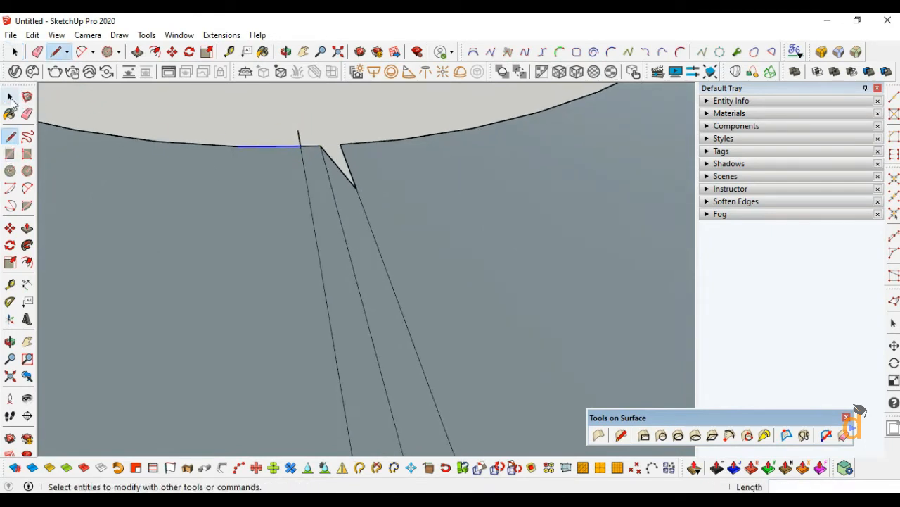
{"action": "left_click", "coordinate": [316, 171]}
{"action": "key", "text": "Delete"}
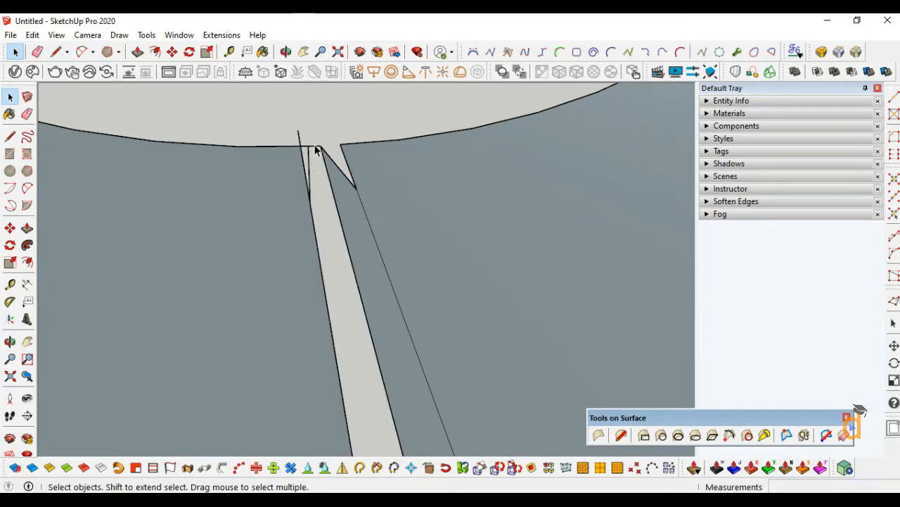
{"action": "left_click", "coordinate": [326, 156]}
{"action": "key", "text": "Delete"}
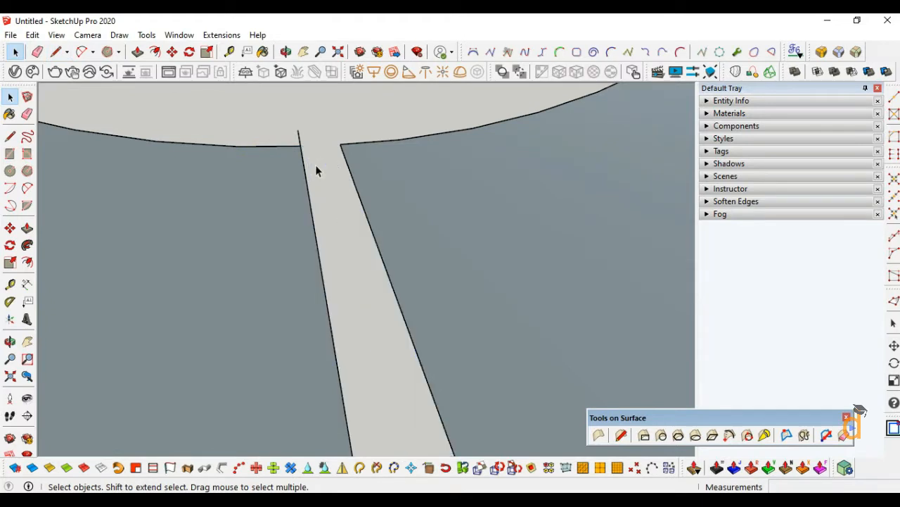
{"action": "scroll", "coordinate": [309, 162], "scroll_direction": "down", "scroll_amount": 4}
{"action": "scroll", "coordinate": [318, 262], "scroll_direction": "up", "scroll_amount": 2}
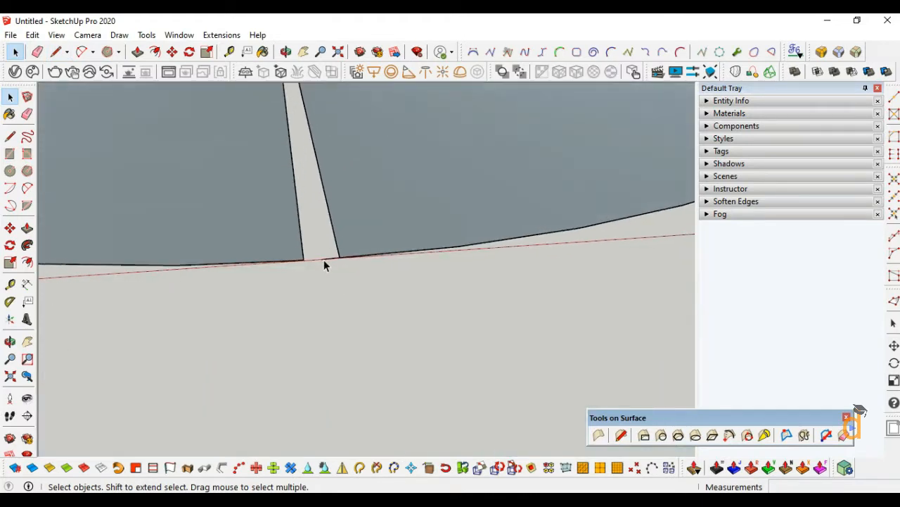
Copy only the boundary edges of the smooth strip along the red axis to an empty spot beside it
{"action": "scroll", "coordinate": [334, 302], "scroll_direction": "down", "scroll_amount": 2}
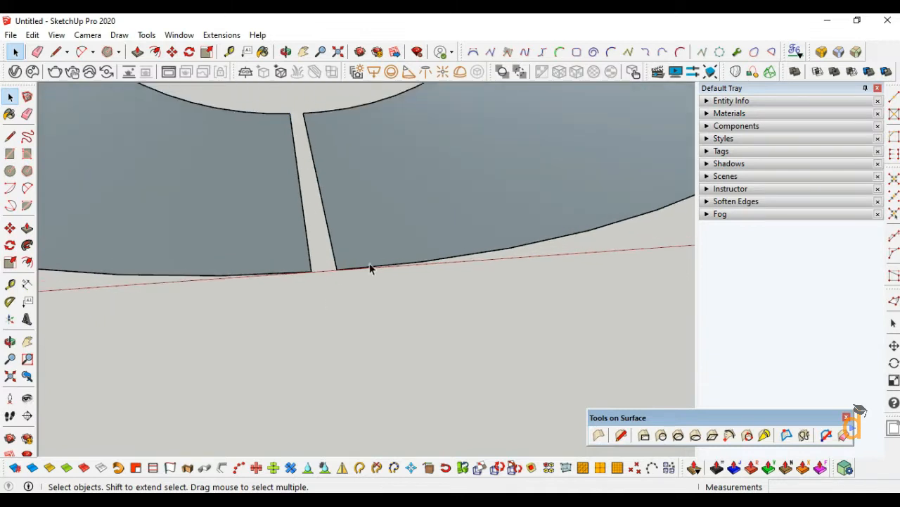
{"action": "scroll", "coordinate": [266, 308], "scroll_direction": "down", "scroll_amount": 5}
{"action": "scroll", "coordinate": [345, 336], "scroll_direction": "up", "scroll_amount": 2}
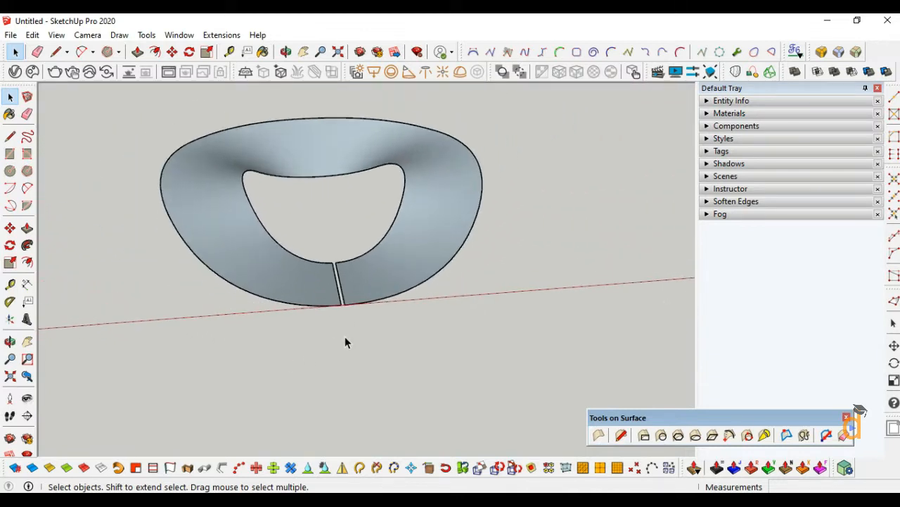
{"action": "scroll", "coordinate": [368, 293], "scroll_direction": "up", "scroll_amount": 2}
{"action": "scroll", "coordinate": [372, 316], "scroll_direction": "down", "scroll_amount": 2}
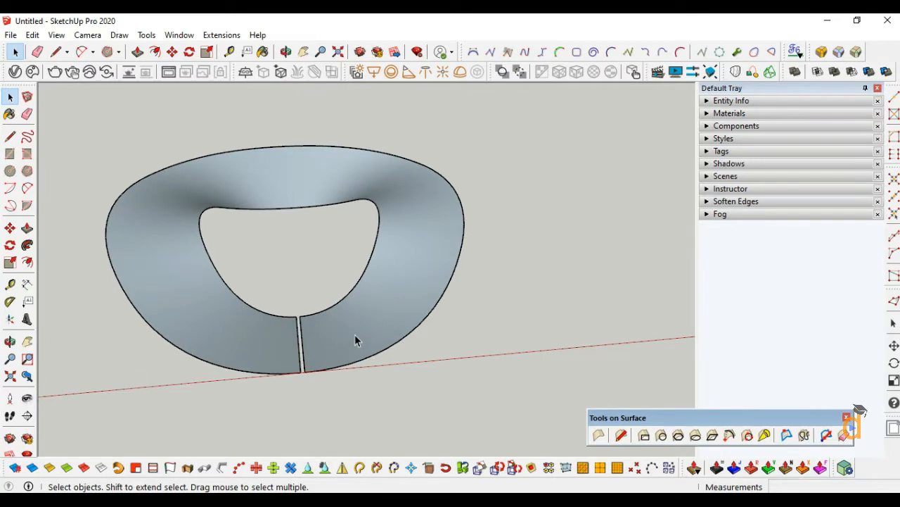
{"action": "double_click", "coordinate": [328, 326]}
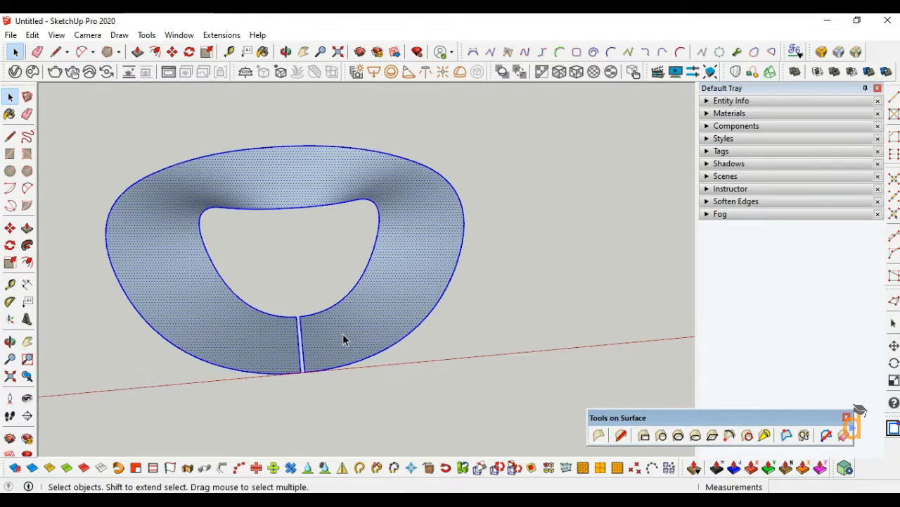
{"action": "key", "text": "m"}
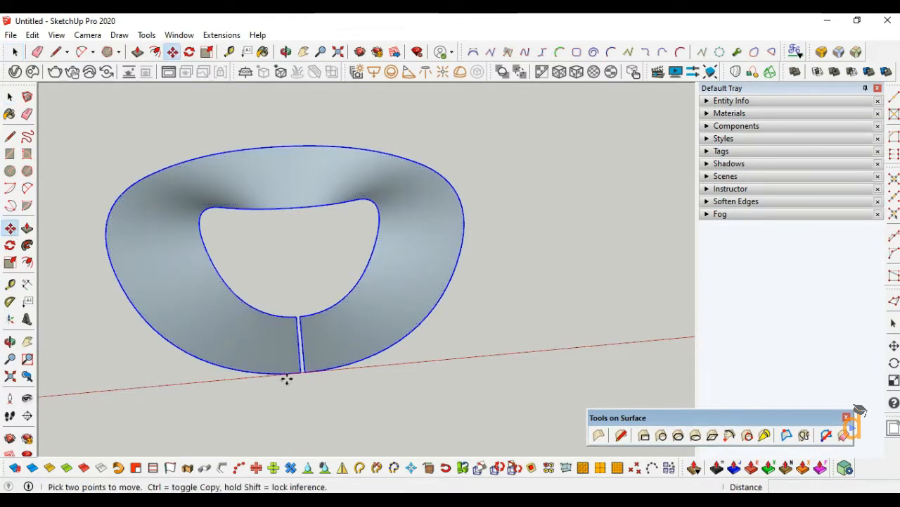
{"action": "key", "text": "ctrl"}
{"action": "left_click", "coordinate": [296, 372]}
{"action": "scroll", "coordinate": [211, 344], "scroll_direction": "down", "scroll_amount": 4}
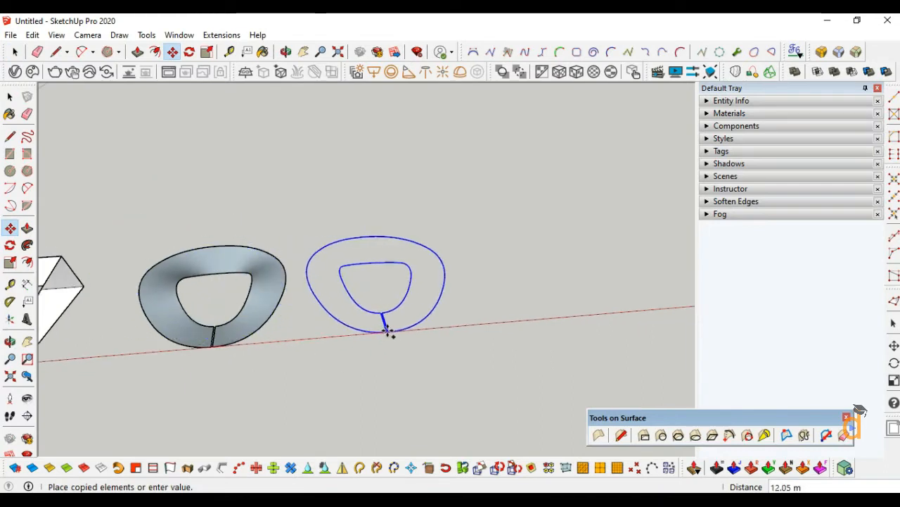
{"action": "left_click", "coordinate": [415, 331]}
{"action": "scroll", "coordinate": [433, 319], "scroll_direction": "up", "scroll_amount": 5}
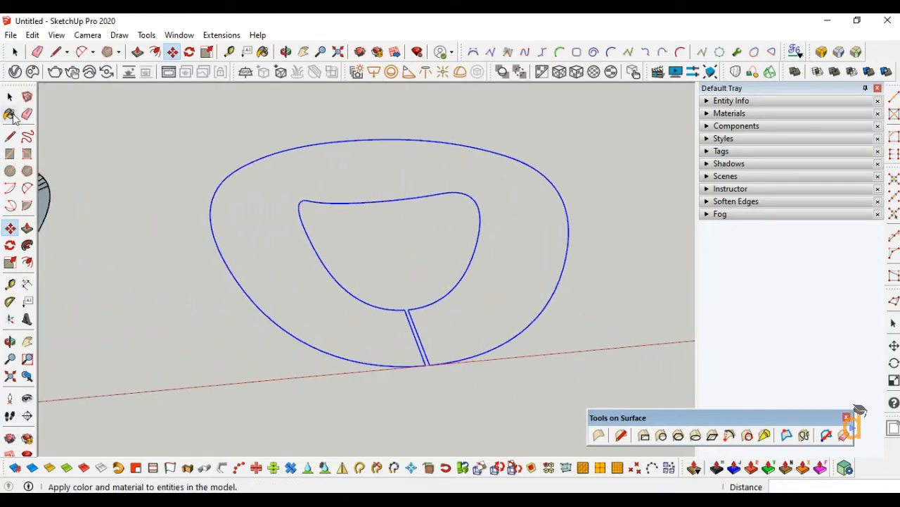
Delete the two straight cut lines from the copied outline, leaving the inner and outer curves
{"action": "left_click", "coordinate": [10, 96]}
{"action": "left_click", "coordinate": [132, 246]}
{"action": "scroll", "coordinate": [413, 352], "scroll_direction": "up", "scroll_amount": 2}
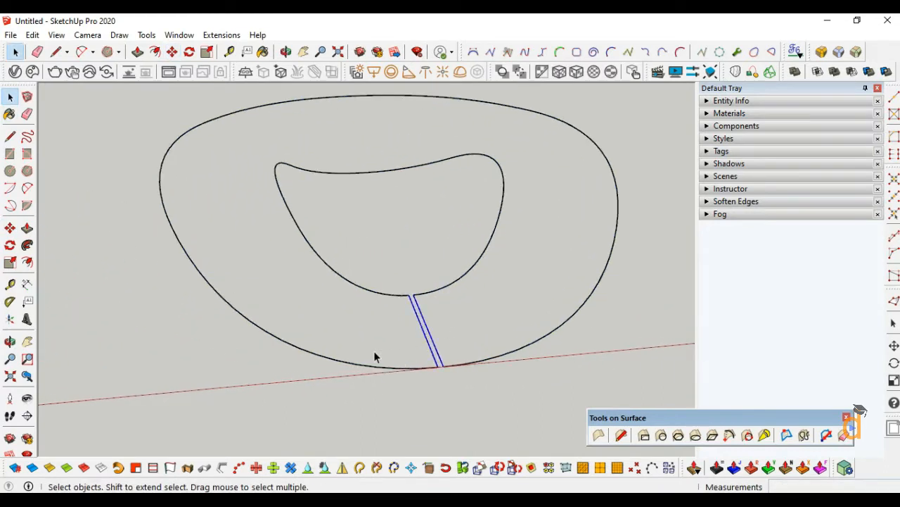
{"action": "key", "text": "Delete"}
{"action": "scroll", "coordinate": [316, 342], "scroll_direction": "down", "scroll_amount": 2}
{"action": "scroll", "coordinate": [402, 297], "scroll_direction": "up", "scroll_amount": 2}
Try to divide the copied inner curve into 300 segments with Bezier Spline's Polyline Segmentor
{"action": "left_click", "coordinate": [394, 316]}
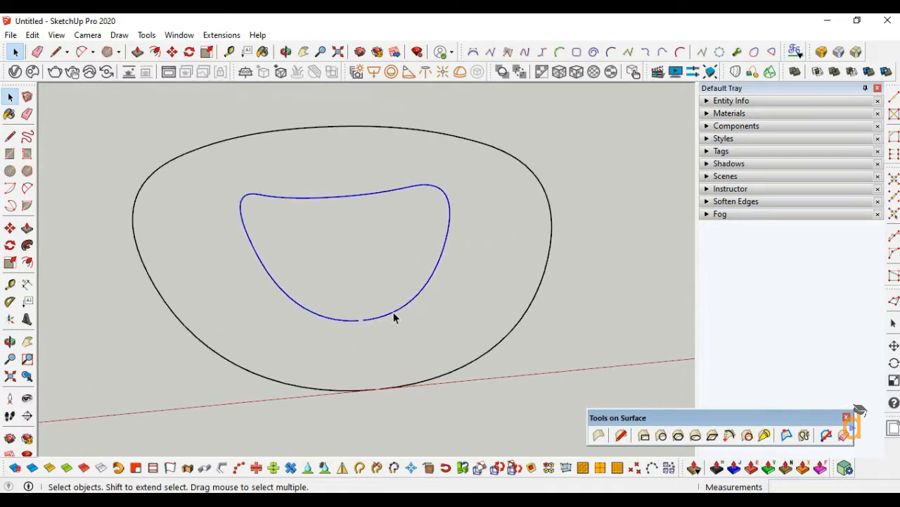
{"action": "right_click", "coordinate": [395, 316]}
{"action": "mouse_move", "coordinate": [497, 446]}
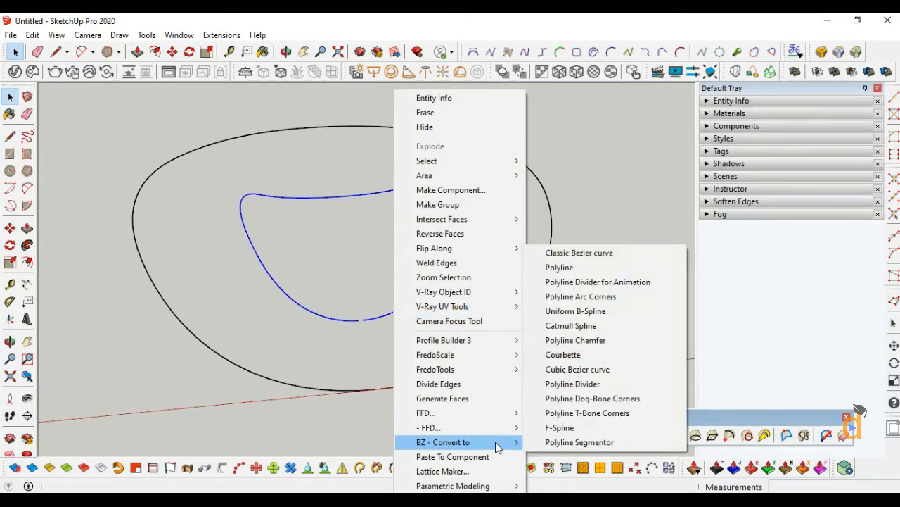
{"action": "left_click", "coordinate": [553, 443]}
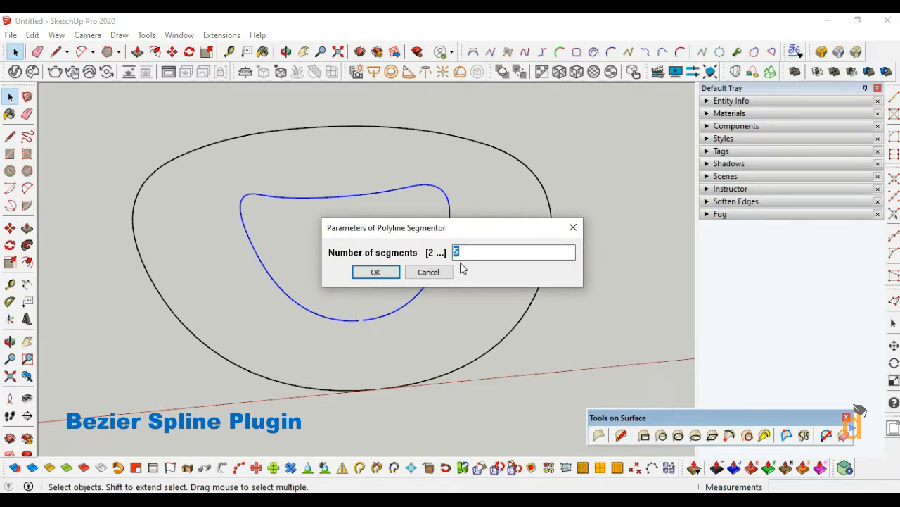
{"action": "type", "text": "300"}
{"action": "left_click", "coordinate": [377, 271]}
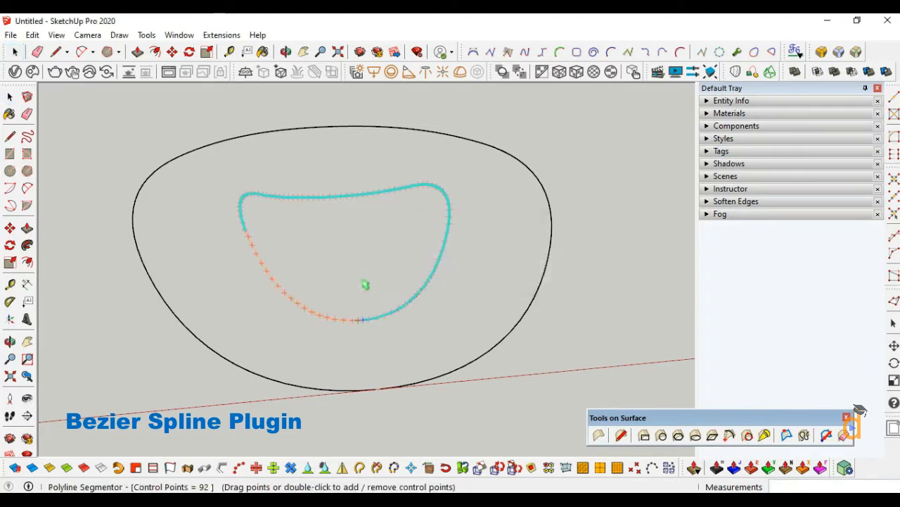
{"action": "scroll", "coordinate": [356, 331], "scroll_direction": "up", "scroll_amount": 3}
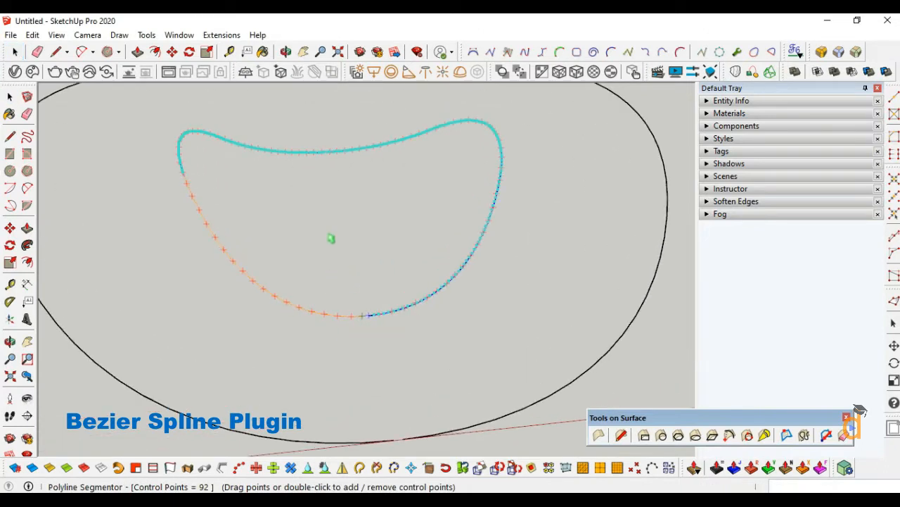
{"action": "left_click", "coordinate": [329, 326]}
{"action": "scroll", "coordinate": [329, 326], "scroll_direction": "down", "scroll_amount": 1}
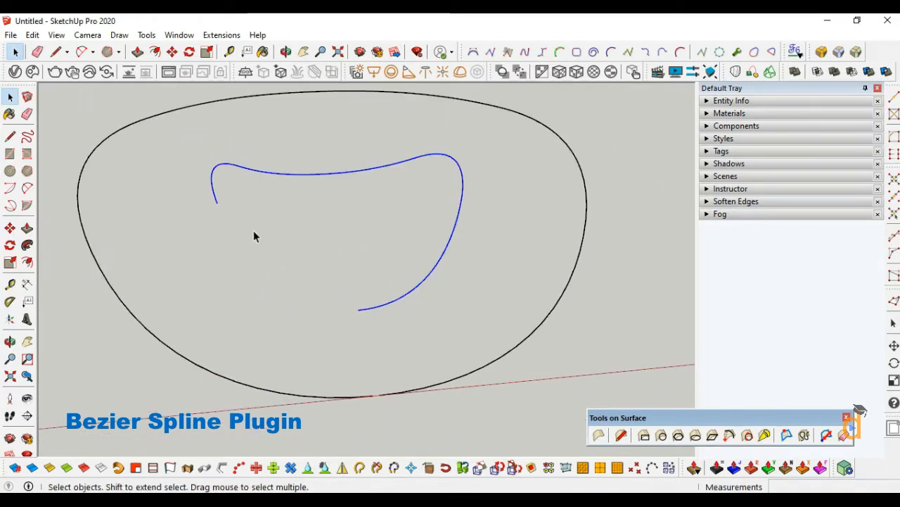
{"action": "scroll", "coordinate": [309, 274], "scroll_direction": "down", "scroll_amount": 1}
Convert the copied inner curve with Polyline Segmentor into 200 segments
{"action": "left_click_drag", "start_coordinate": [458, 167], "coordinate": [268, 321]}
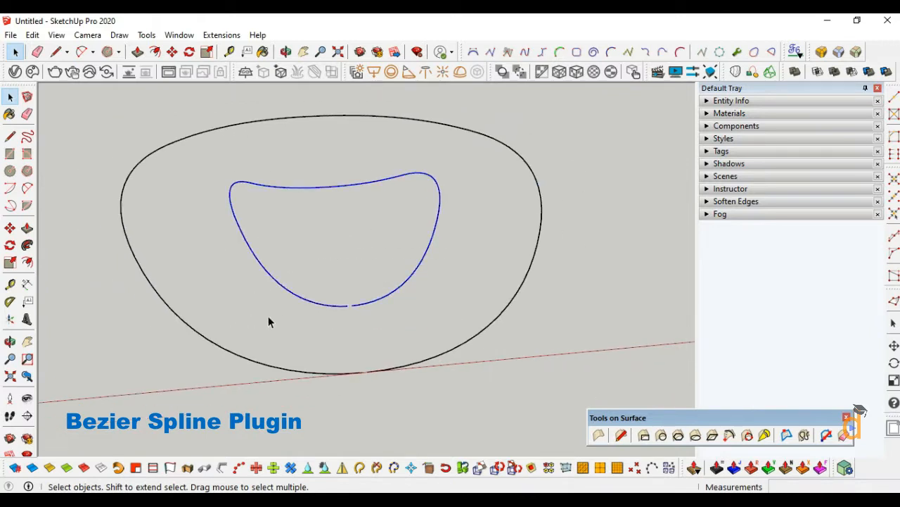
{"action": "right_click", "coordinate": [317, 309]}
{"action": "mouse_move", "coordinate": [428, 443]}
{"action": "left_click", "coordinate": [492, 439]}
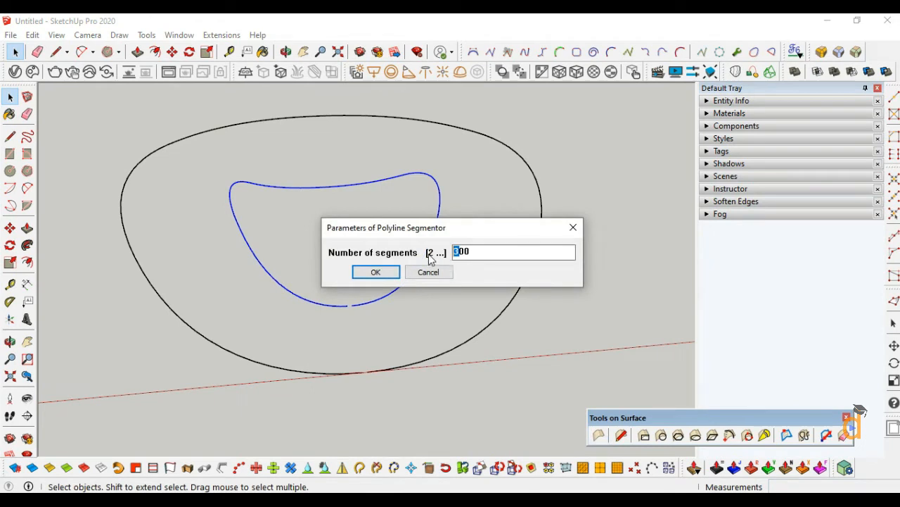
{"action": "left_click", "coordinate": [372, 272]}
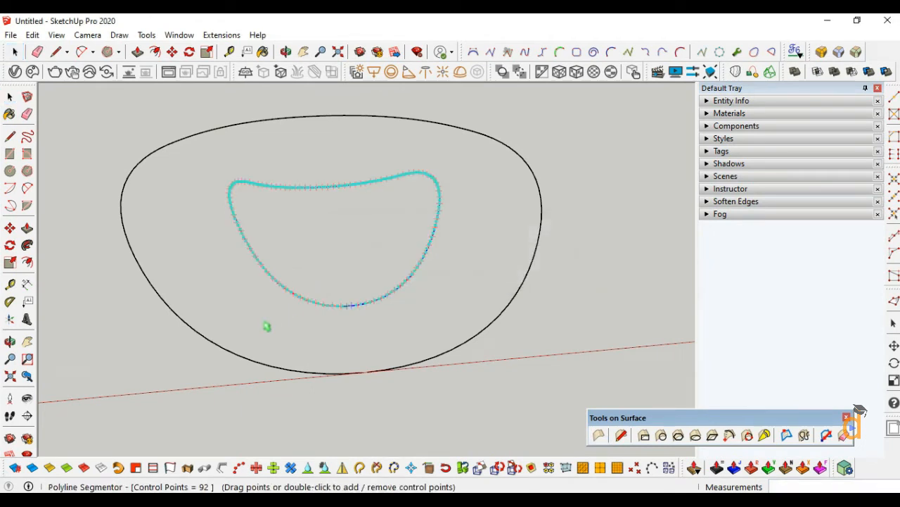
{"action": "left_click", "coordinate": [294, 377]}
Convert the copied outer curve with Polyline Segmentor into 200 segments
{"action": "left_click", "coordinate": [294, 374]}
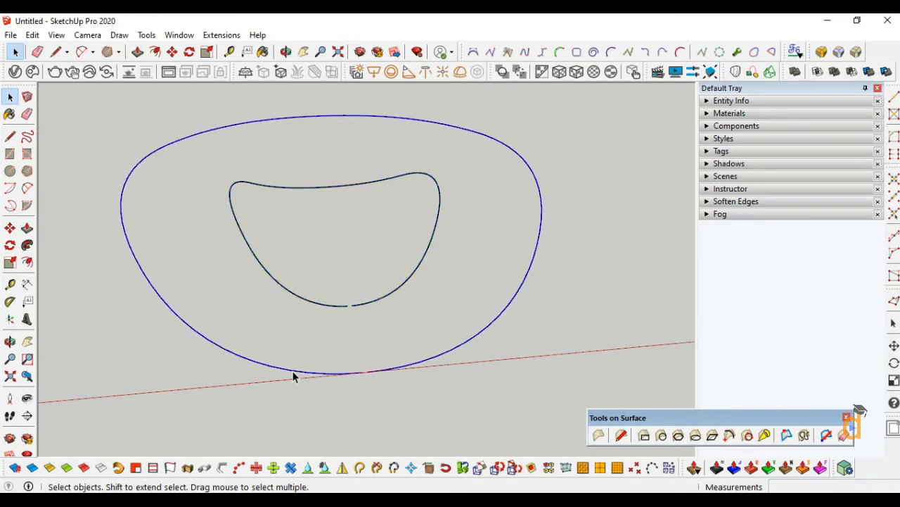
{"action": "right_click", "coordinate": [295, 374]}
{"action": "mouse_move", "coordinate": [414, 445]}
{"action": "left_click", "coordinate": [464, 442]}
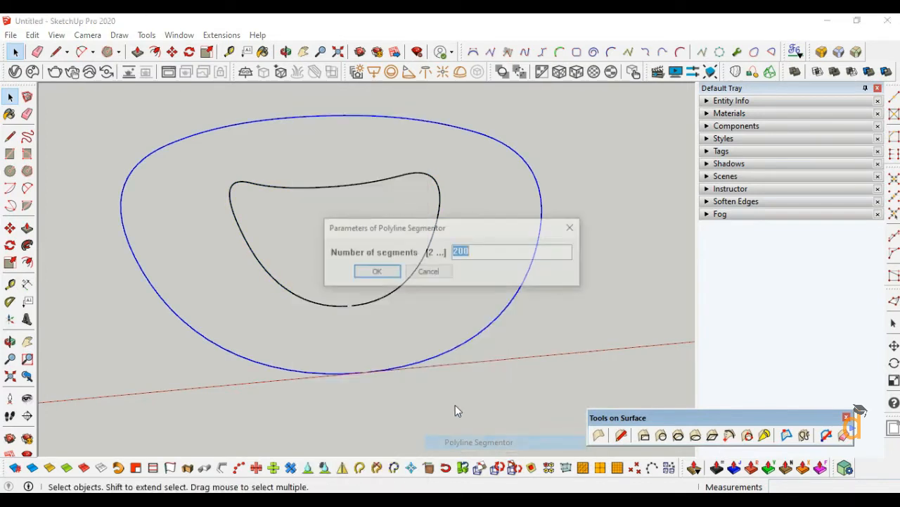
{"action": "left_click", "coordinate": [373, 271]}
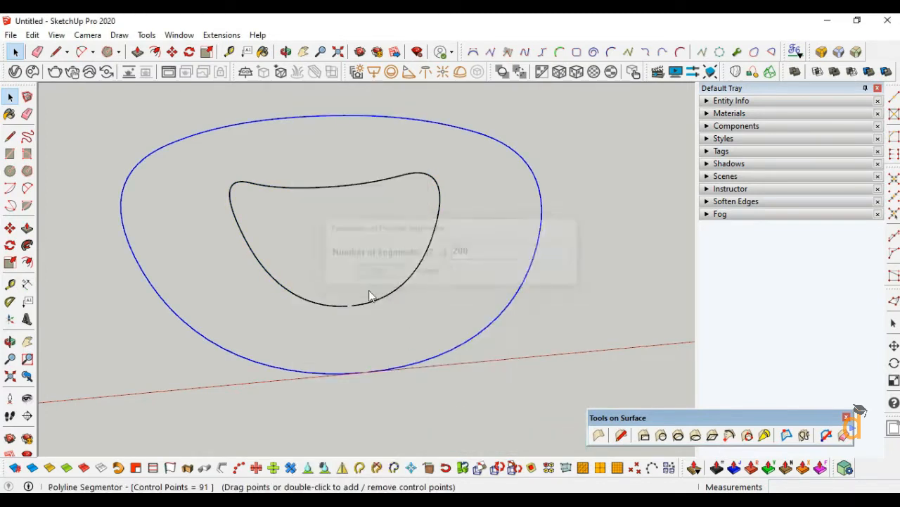
{"action": "left_click", "coordinate": [389, 324]}
Loft by Spline between the copied inner and outer curves with the sequence set to 10s, and generate the surface
{"action": "scroll", "coordinate": [253, 344], "scroll_direction": "down", "scroll_amount": 4}
{"action": "left_click", "coordinate": [549, 212]}
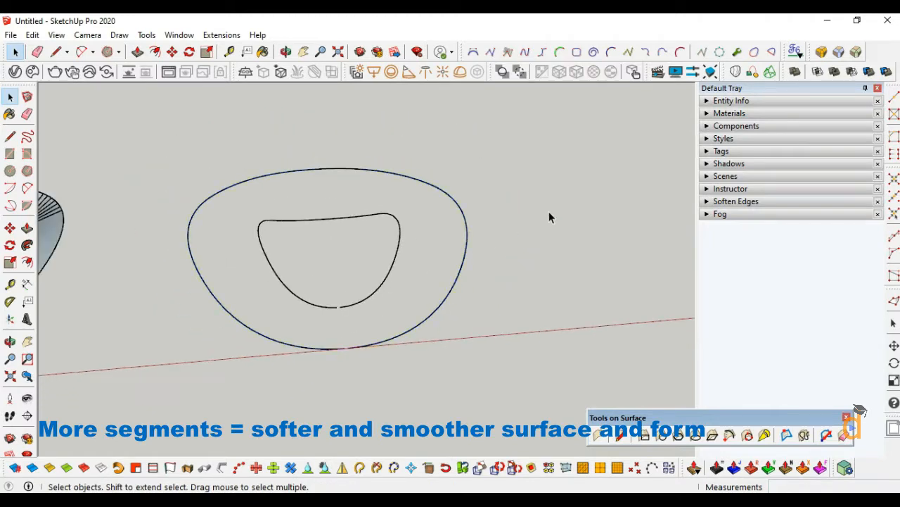
{"action": "left_click", "coordinate": [822, 51]}
{"action": "scroll", "coordinate": [465, 254], "scroll_direction": "up", "scroll_amount": 1}
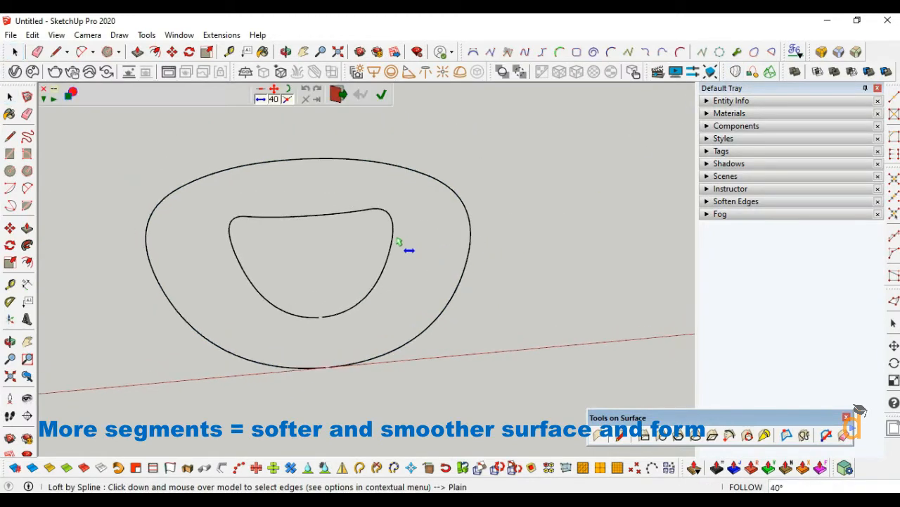
{"action": "left_click", "coordinate": [393, 242]}
{"action": "left_click", "coordinate": [477, 229]}
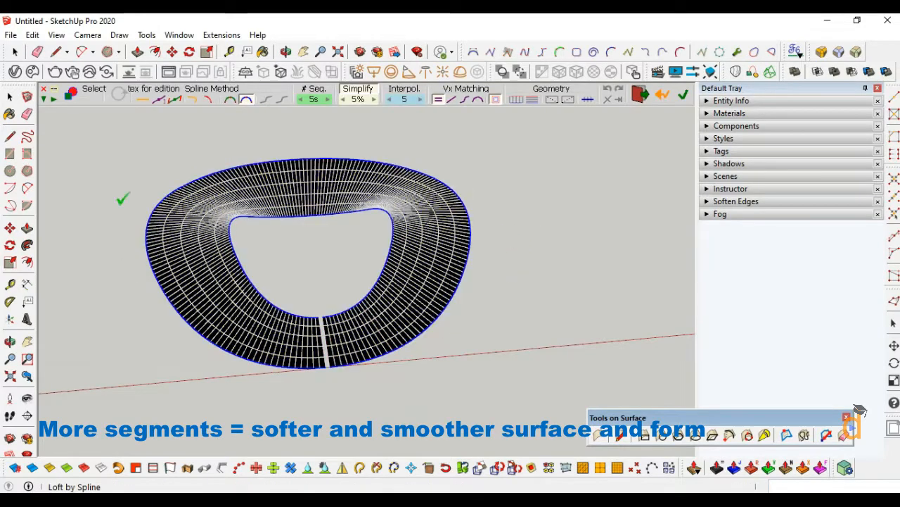
{"action": "left_click", "coordinate": [327, 100]}
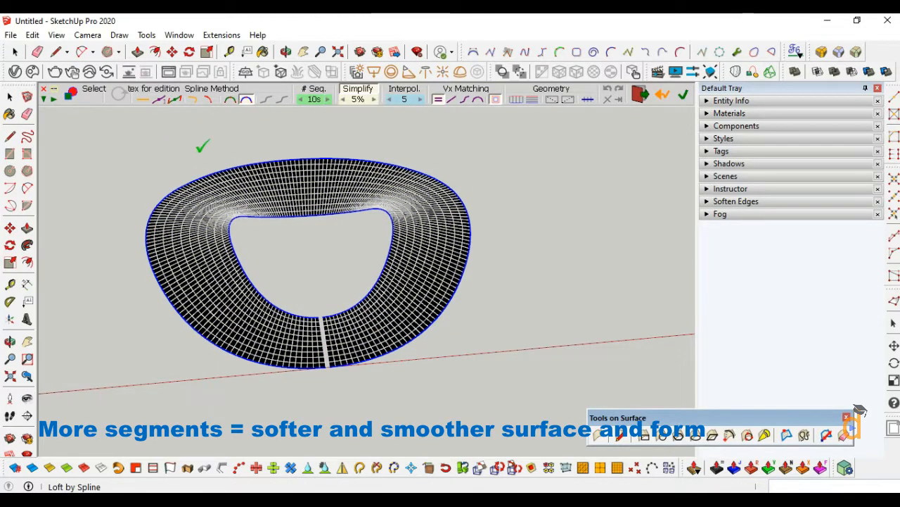
{"action": "left_click", "coordinate": [107, 205]}
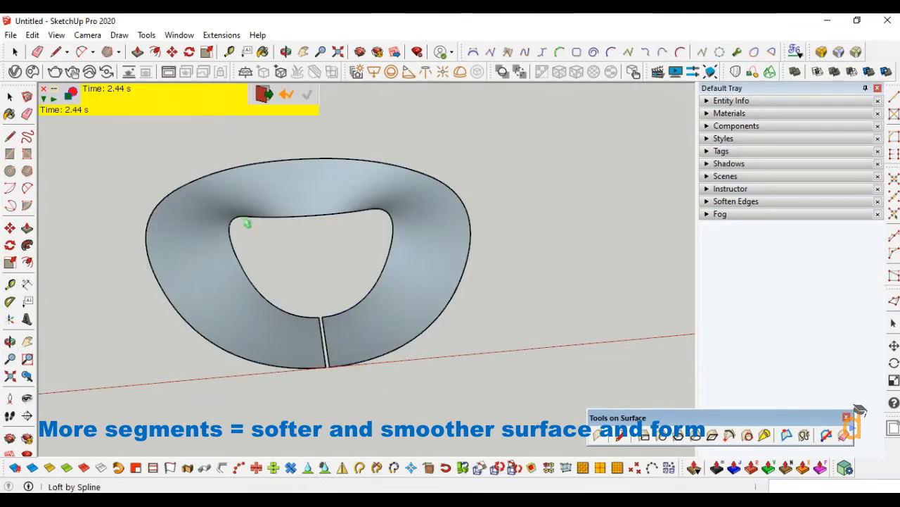
{"action": "left_click", "coordinate": [10, 97]}
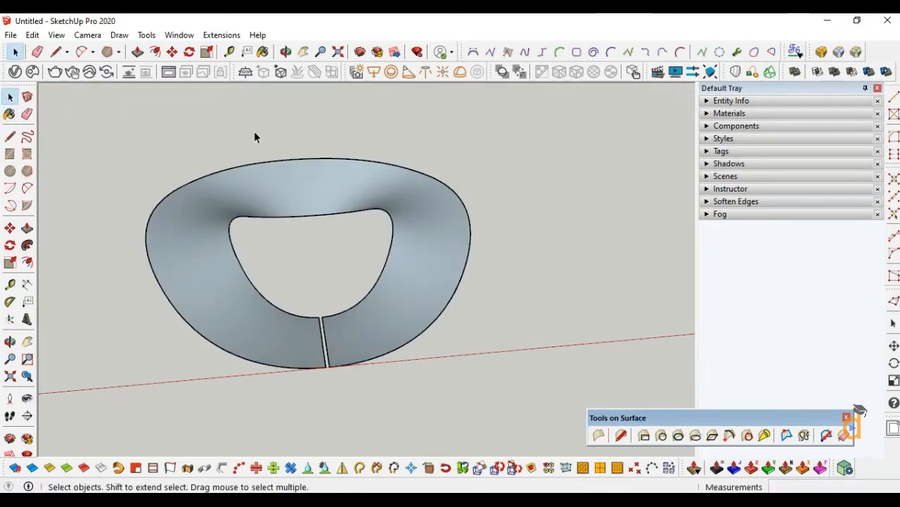
Draw a 20 by 2.5 m rectangle on the ground in front of the Möbius strips
{"action": "left_click", "coordinate": [9, 342]}
{"action": "left_click_drag", "start_coordinate": [237, 321], "coordinate": [398, 294]}
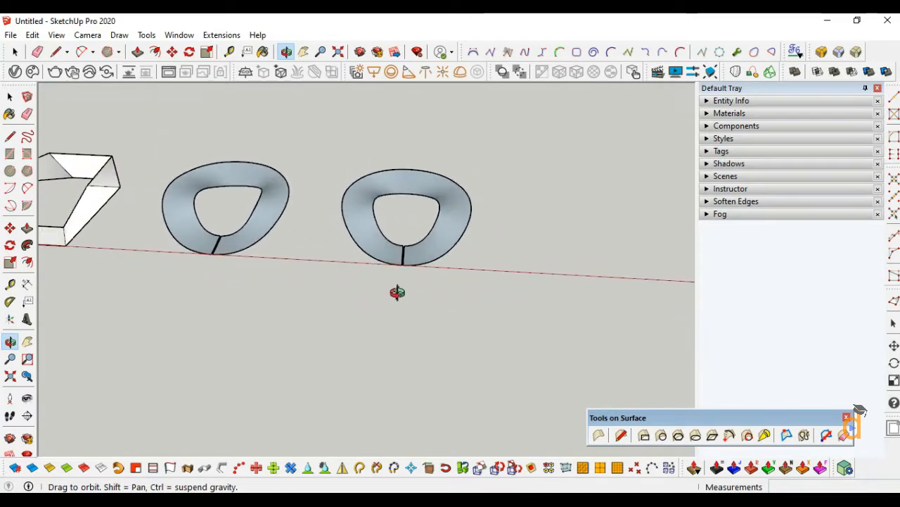
{"action": "left_click", "coordinate": [10, 153]}
{"action": "scroll", "coordinate": [426, 289], "scroll_direction": "down", "scroll_amount": 3}
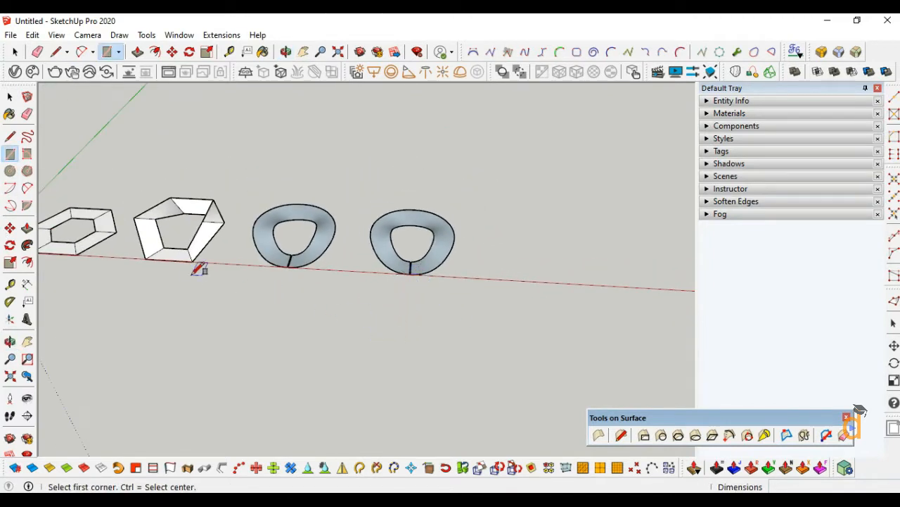
{"action": "left_click", "coordinate": [161, 325]}
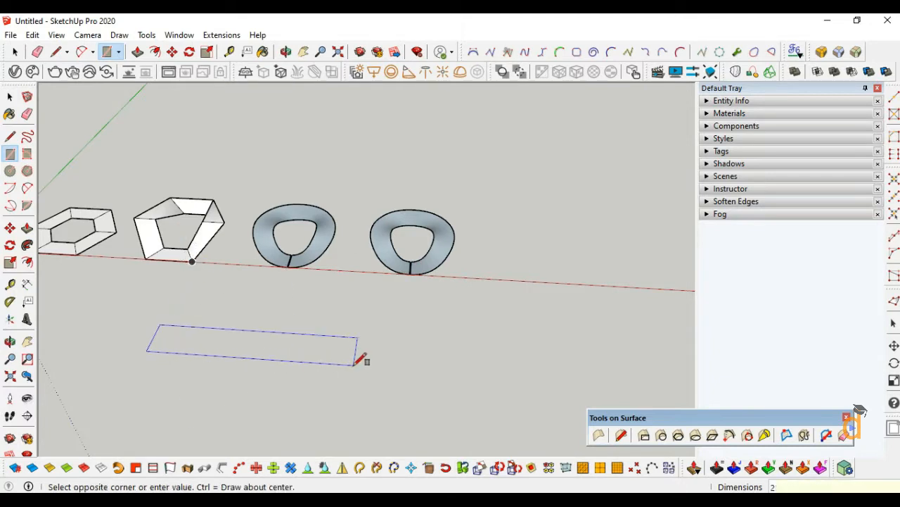
{"action": "type", "text": "20,2.5"}
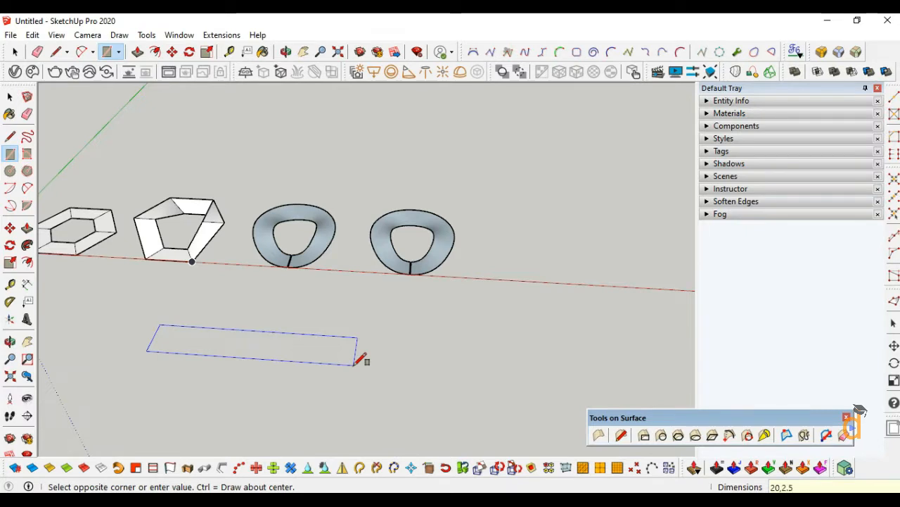
{"action": "key", "text": "Return"}
Move the whole rectangle along the strip row and a little farther out from the Möbius strips
{"action": "left_click", "coordinate": [7, 96]}
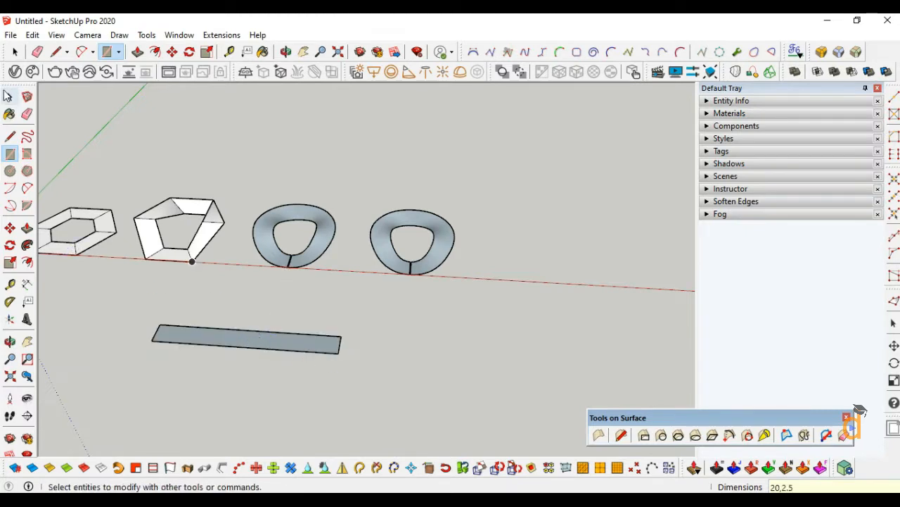
{"action": "left_click", "coordinate": [8, 95]}
{"action": "scroll", "coordinate": [170, 297], "scroll_direction": "up", "scroll_amount": 1}
{"action": "double_click", "coordinate": [193, 347]}
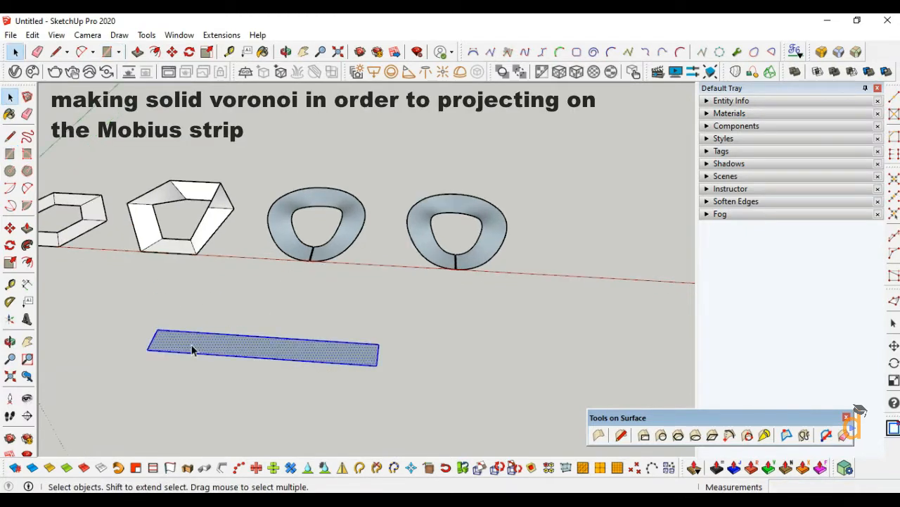
{"action": "left_click", "coordinate": [10, 228]}
{"action": "left_click", "coordinate": [159, 329]}
{"action": "left_click", "coordinate": [346, 346]}
{"action": "scroll", "coordinate": [345, 346], "scroll_direction": "down", "scroll_amount": 1}
{"action": "middle_click_drag", "start_coordinate": [598, 376], "coordinate": [500, 362], "text": "shift"}
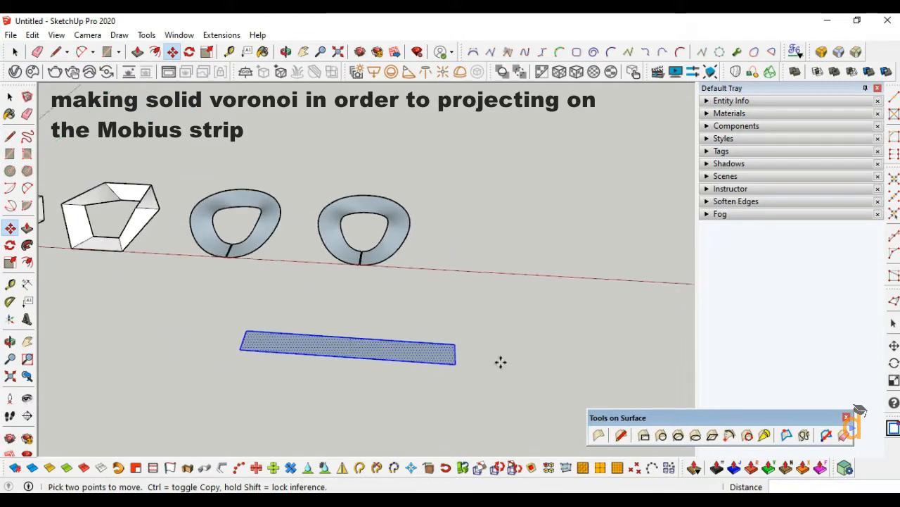
{"action": "scroll", "coordinate": [450, 344], "scroll_direction": "up", "scroll_amount": 2}
{"action": "left_click", "coordinate": [451, 344]}
{"action": "left_click", "coordinate": [450, 371]}
{"action": "scroll", "coordinate": [220, 387], "scroll_direction": "up", "scroll_amount": 2}
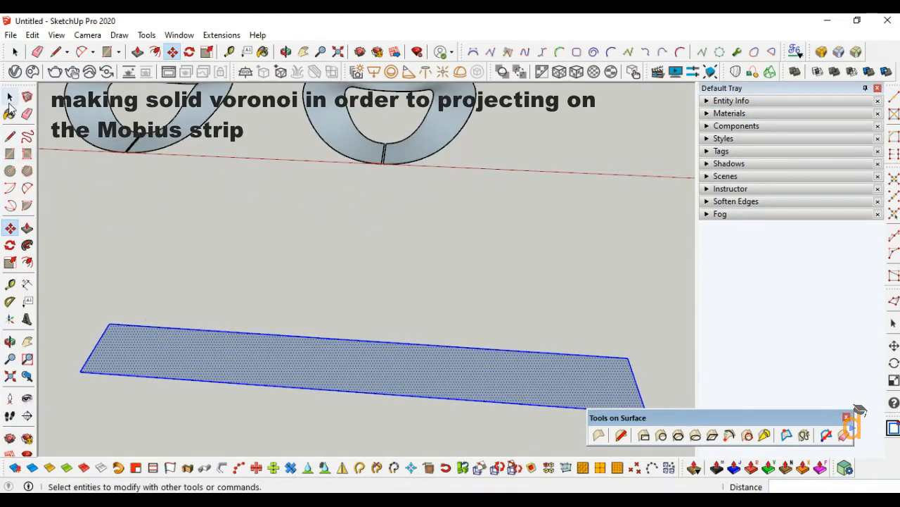
Reverse the rectangle's face so its white front side points up
{"action": "left_click", "coordinate": [10, 96]}
{"action": "left_click", "coordinate": [145, 346]}
{"action": "right_click", "coordinate": [146, 346]}
{"action": "left_click", "coordinate": [196, 235]}
Offset the rectangle's outline slightly inward to form a thin border
{"action": "scroll", "coordinate": [195, 387], "scroll_direction": "down", "scroll_amount": 2}
{"action": "middle_click_drag", "start_coordinate": [195, 388], "coordinate": [377, 384]}
{"action": "key", "text": "t"}
{"action": "key", "text": "f"}
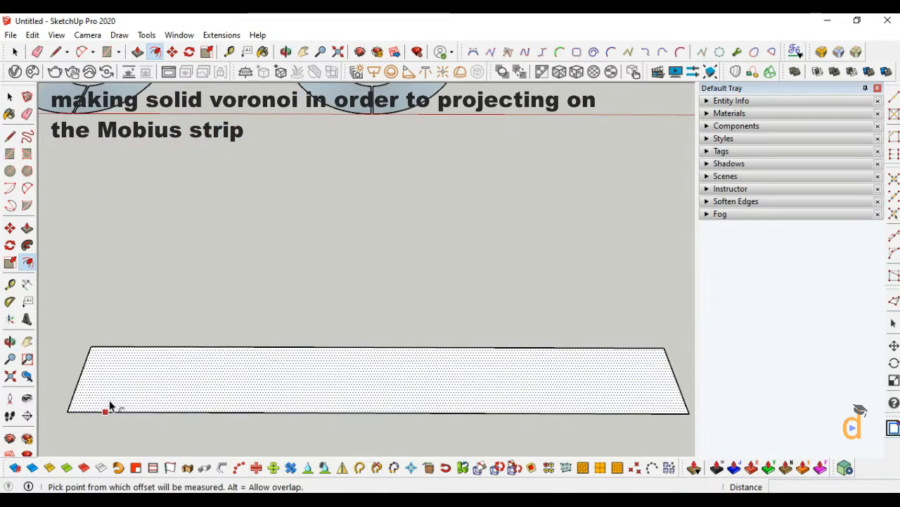
{"action": "left_click", "coordinate": [113, 409]}
{"action": "key", "text": "Return"}
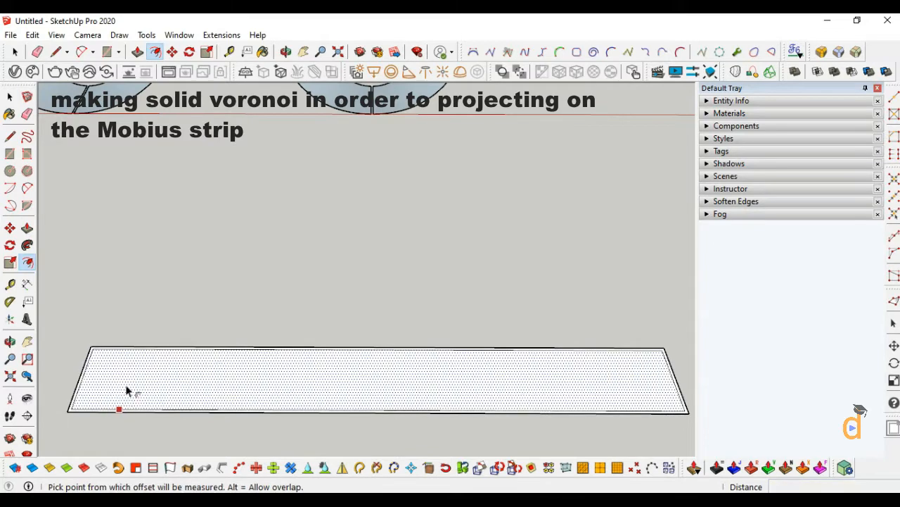
Copy the inner face with its edges about 3.9 m along the green axis, towards the Möbius strips
{"action": "scroll", "coordinate": [207, 345], "scroll_direction": "down", "scroll_amount": 1}
{"action": "left_click", "coordinate": [10, 97]}
{"action": "scroll", "coordinate": [496, 151], "scroll_direction": "down", "scroll_amount": 1}
{"action": "scroll", "coordinate": [190, 387], "scroll_direction": "up", "scroll_amount": 2}
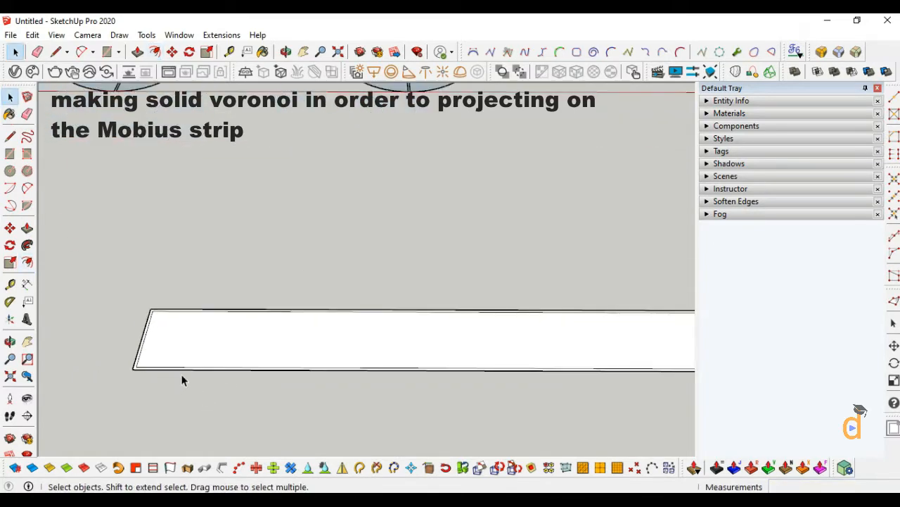
{"action": "double_click", "coordinate": [211, 356]}
{"action": "key", "text": "m"}
{"action": "left_click", "coordinate": [145, 356]}
{"action": "key", "text": "ctrl"}
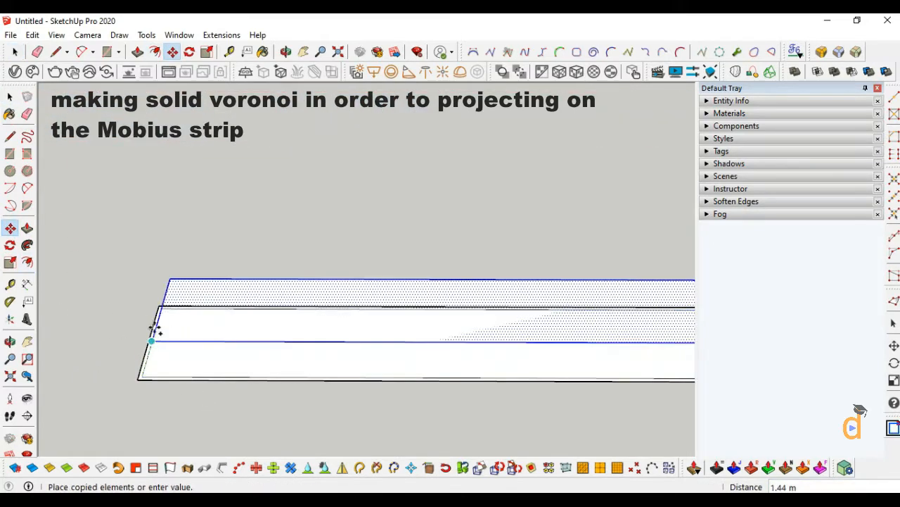
{"action": "scroll", "coordinate": [168, 277], "scroll_direction": "down", "scroll_amount": 1}
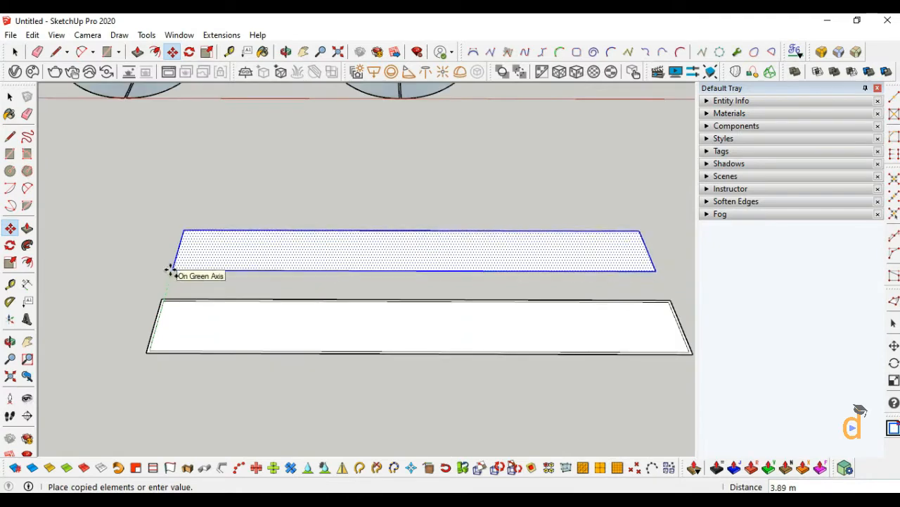
{"action": "left_click", "coordinate": [171, 268]}
{"action": "scroll", "coordinate": [199, 228], "scroll_direction": "up", "scroll_amount": 3}
Scatter guide points on the corners, along the edges and across the face of the copied rectangle
{"action": "left_click", "coordinate": [10, 341]}
{"action": "left_click_drag", "start_coordinate": [211, 280], "coordinate": [254, 300]}
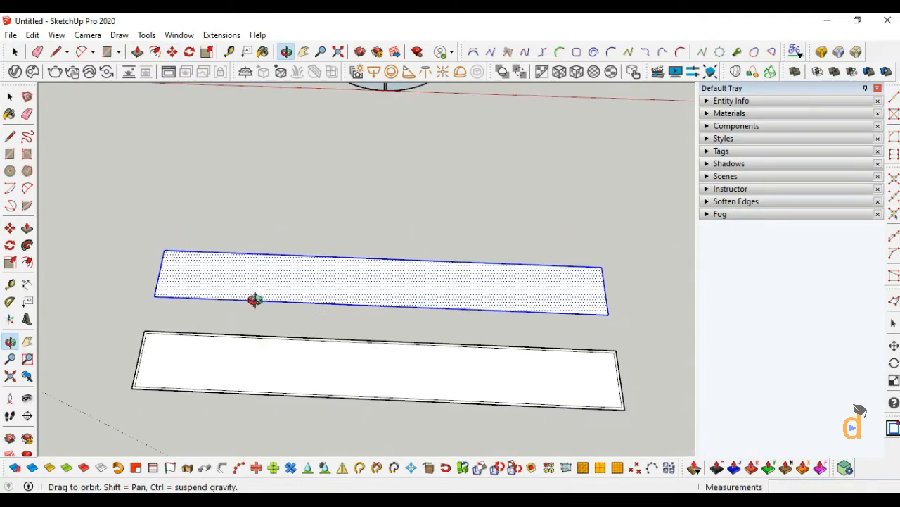
{"action": "key", "text": "space"}
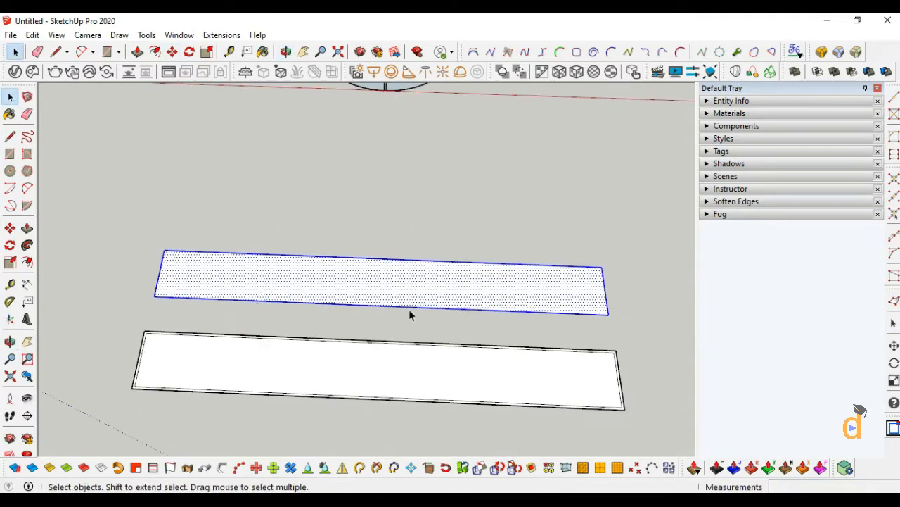
{"action": "left_click", "coordinate": [635, 467]}
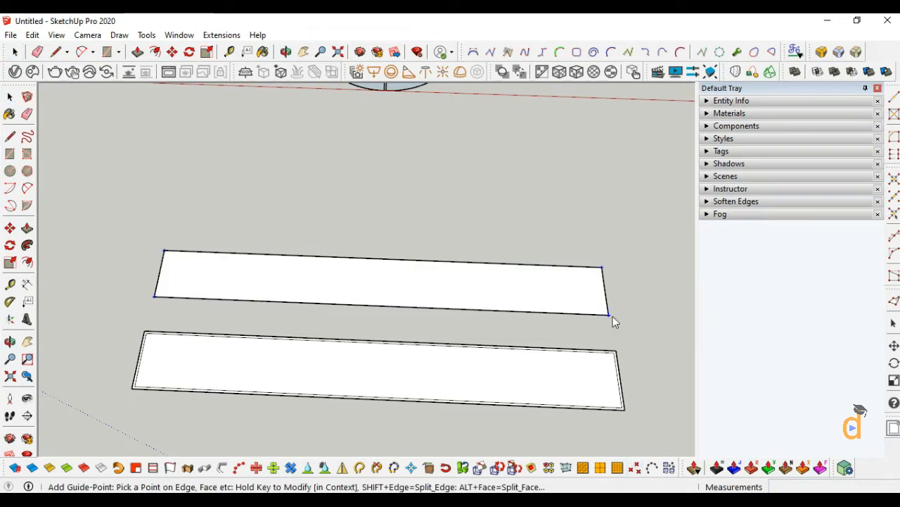
{"action": "left_click", "coordinate": [200, 251]}
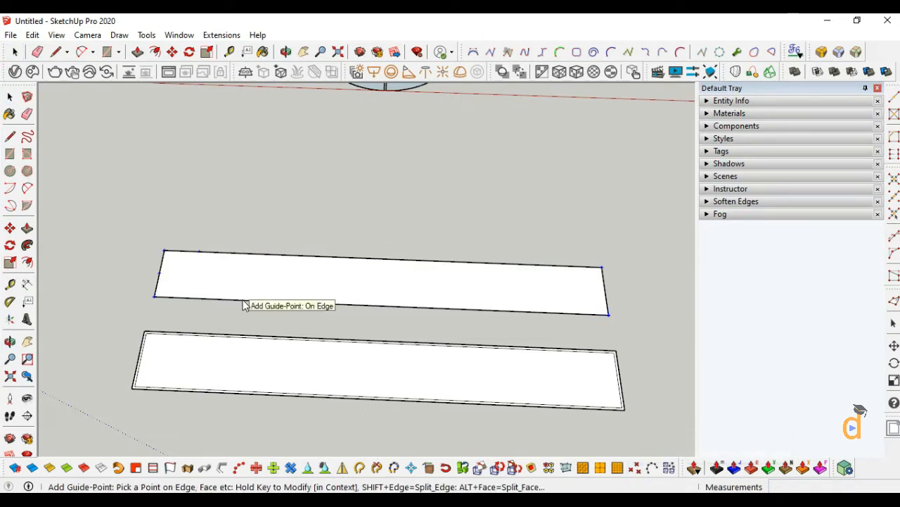
{"action": "left_click", "coordinate": [242, 299]}
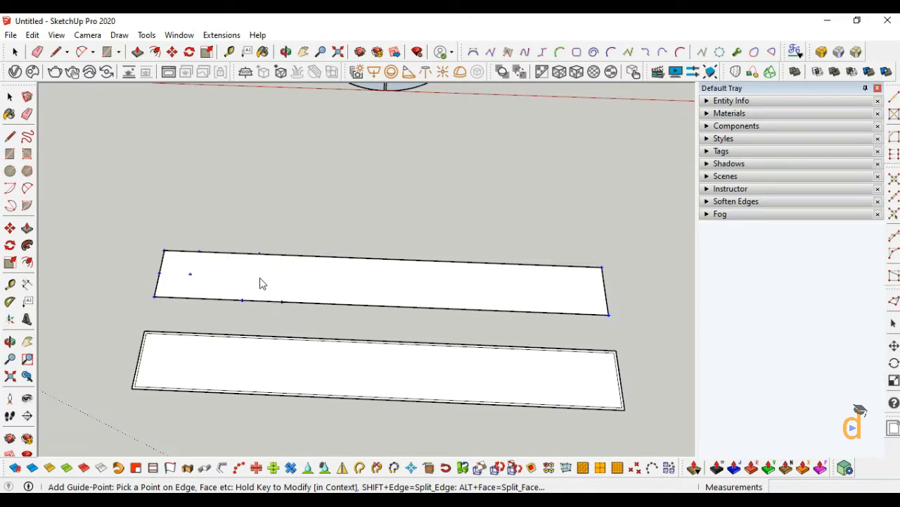
{"action": "left_click", "coordinate": [303, 278]}
{"action": "left_click", "coordinate": [339, 256]}
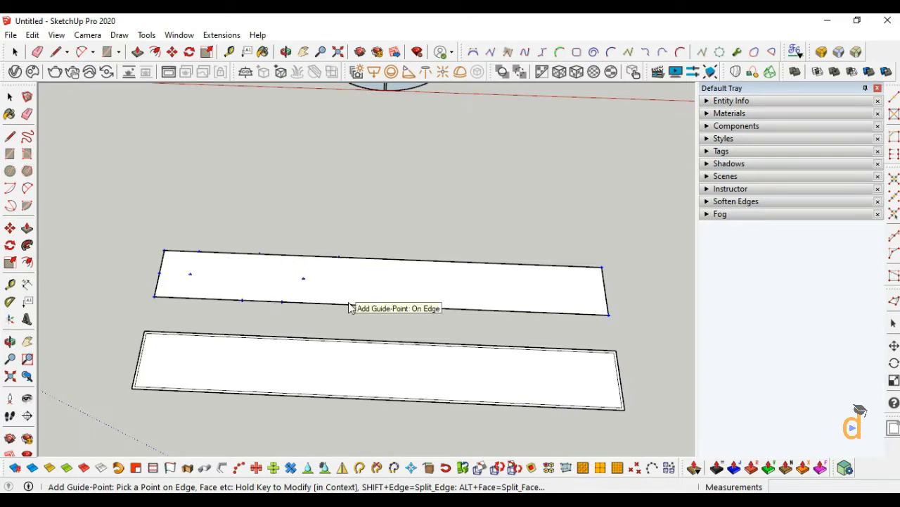
{"action": "left_click", "coordinate": [382, 258]}
{"action": "left_click", "coordinate": [398, 306]}
{"action": "left_click", "coordinate": [404, 259]}
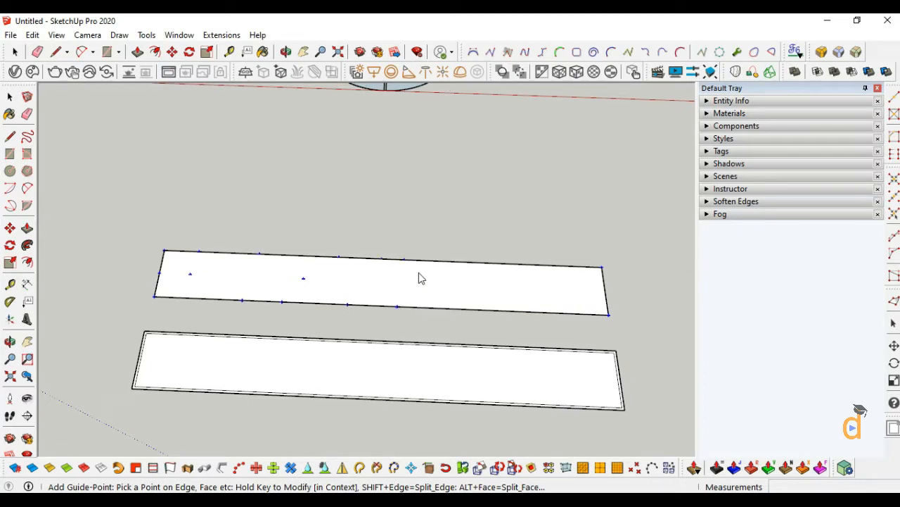
{"action": "scroll", "coordinate": [416, 274], "scroll_direction": "up", "scroll_amount": 3}
{"action": "left_click", "coordinate": [410, 270]}
{"action": "scroll", "coordinate": [411, 273], "scroll_direction": "down", "scroll_amount": 2}
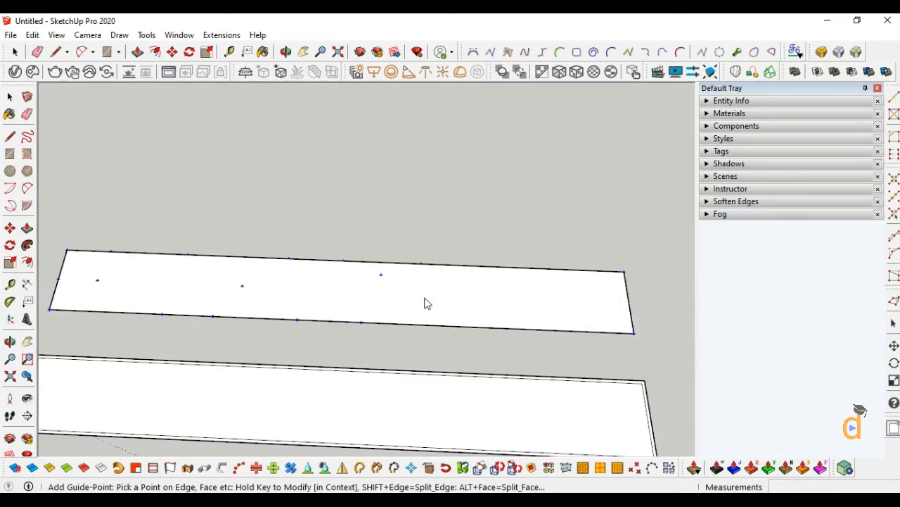
{"action": "left_click", "coordinate": [463, 265]}
{"action": "left_click", "coordinate": [481, 326]}
{"action": "scroll", "coordinate": [510, 283], "scroll_direction": "up", "scroll_amount": 2}
{"action": "scroll", "coordinate": [521, 299], "scroll_direction": "down", "scroll_amount": 1}
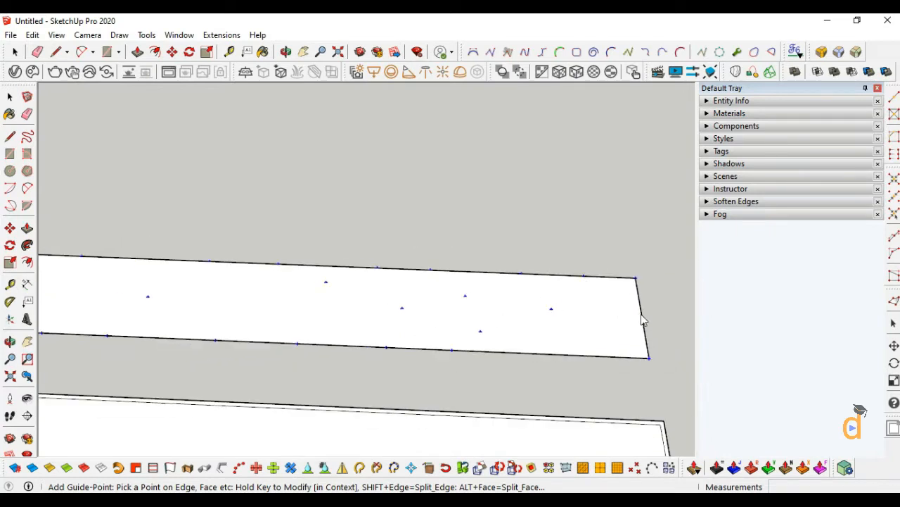
{"action": "scroll", "coordinate": [520, 358], "scroll_direction": "down", "scroll_amount": 2}
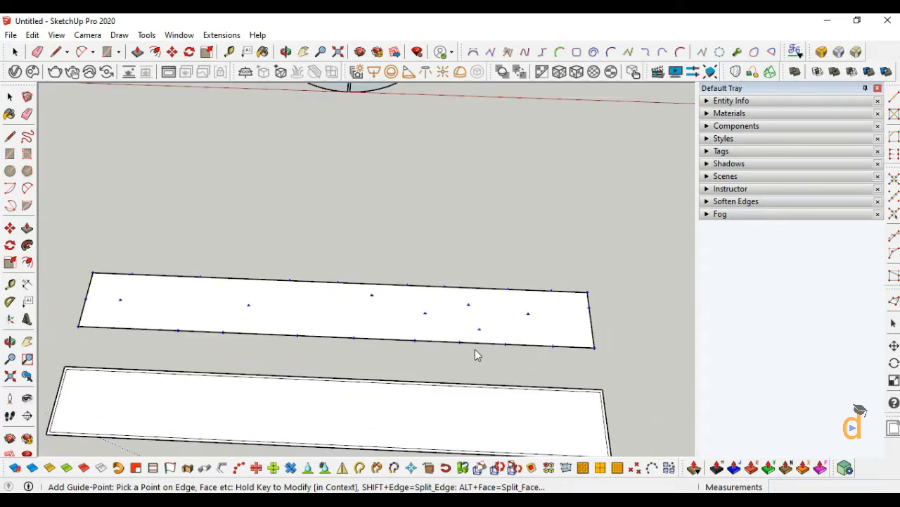
{"action": "scroll", "coordinate": [249, 346], "scroll_direction": "up", "scroll_amount": 3}
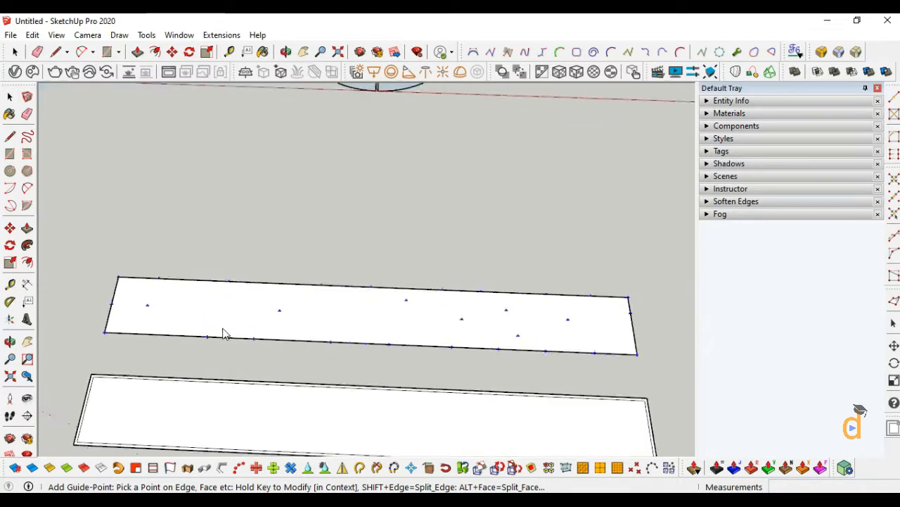
{"action": "scroll", "coordinate": [249, 326], "scroll_direction": "down", "scroll_amount": 3}
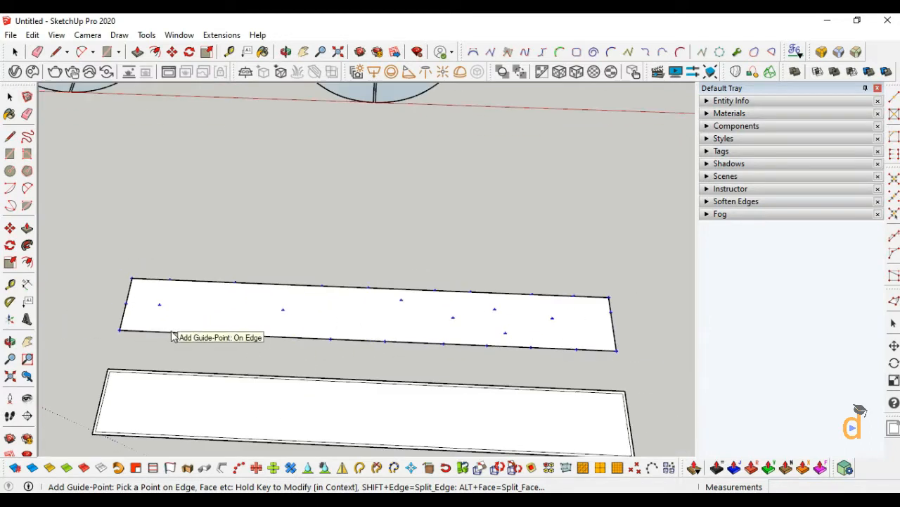
{"action": "scroll", "coordinate": [221, 352], "scroll_direction": "down", "scroll_amount": 1}
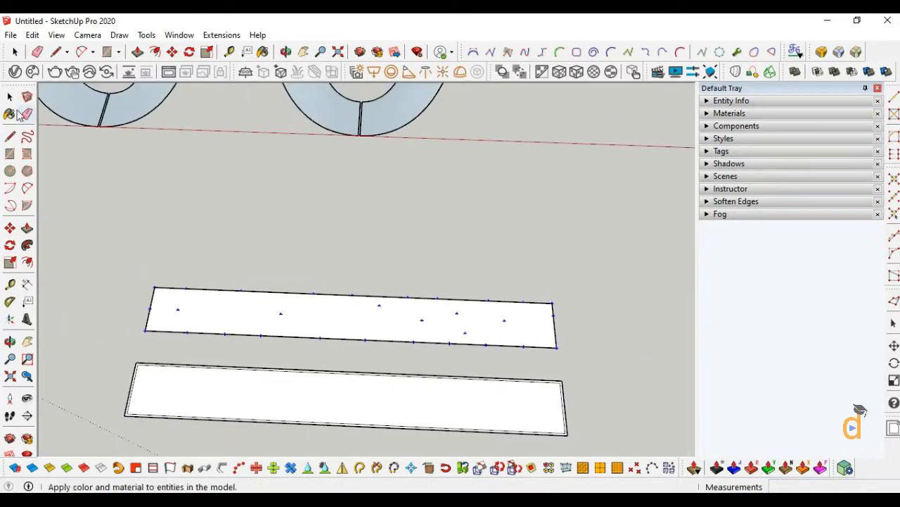
Select the copied rectangle with its guide points and triangulate the points using the Voronoi + Conic Curve plugin
{"action": "key", "text": "space"}
{"action": "left_click_drag", "start_coordinate": [212, 344], "coordinate": [143, 337]}
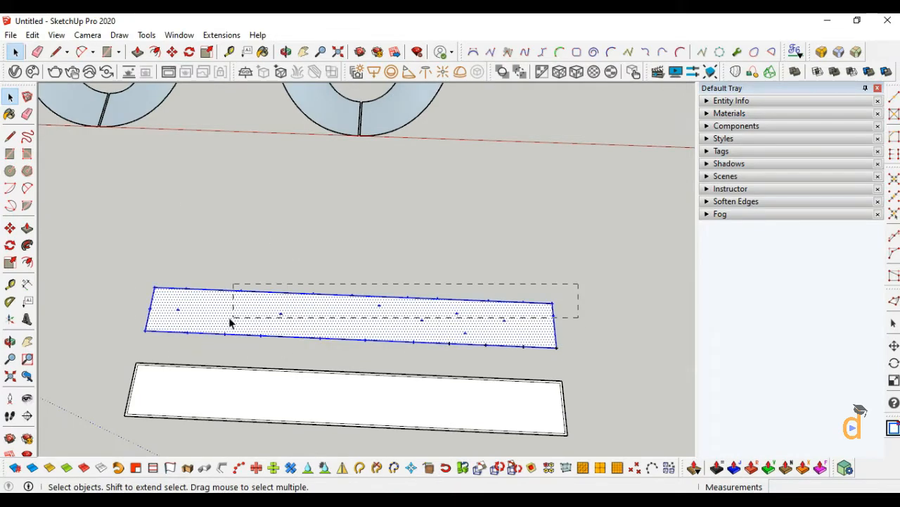
{"action": "left_click", "coordinate": [221, 34]}
{"action": "mouse_move", "coordinate": [331, 220]}
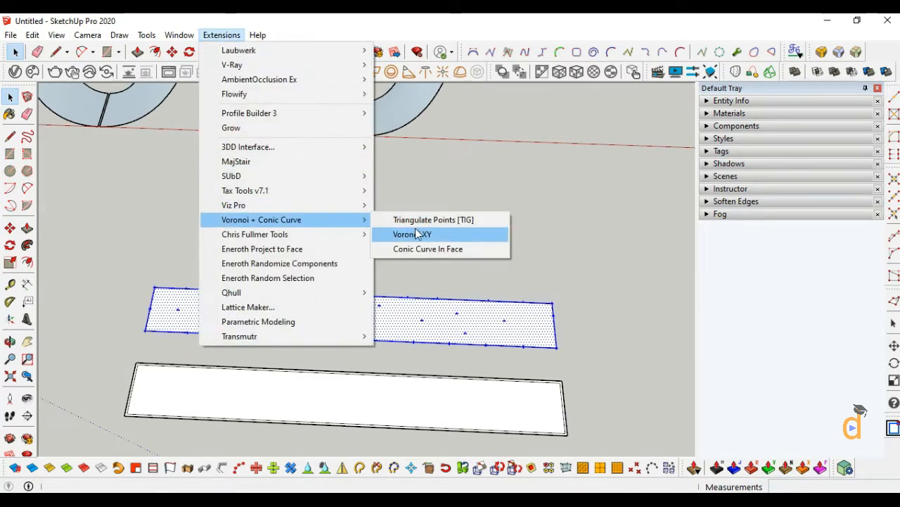
{"action": "left_click", "coordinate": [417, 230]}
{"action": "left_click", "coordinate": [412, 269]}
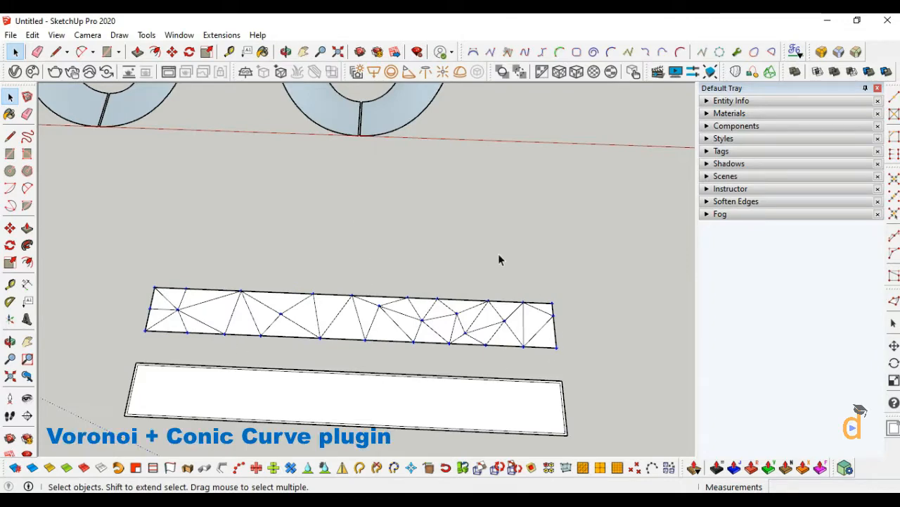
Move the triangulated mesh off the guide-point rectangle to the far side of the bordered rectangle
{"action": "scroll", "coordinate": [154, 317], "scroll_direction": "up", "scroll_amount": 4}
{"action": "triple_click", "coordinate": [181, 291]}
{"action": "scroll", "coordinate": [181, 295], "scroll_direction": "down", "scroll_amount": 4}
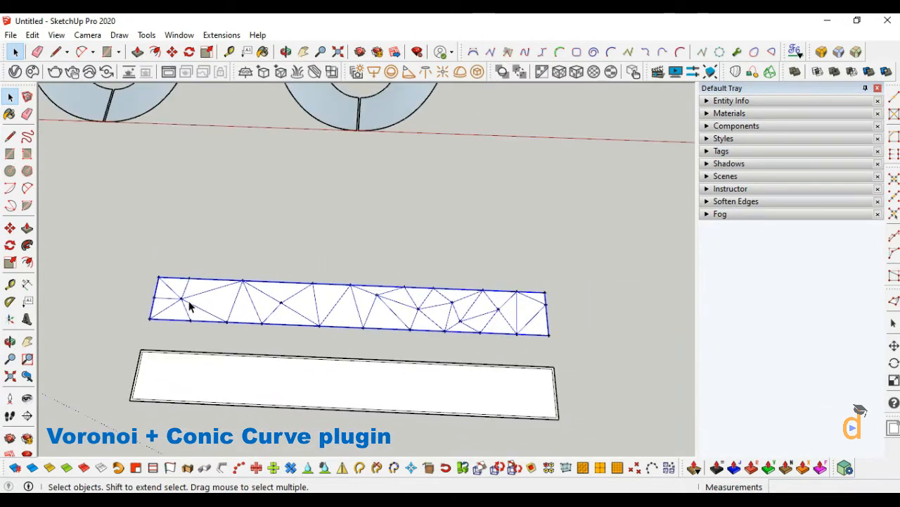
{"action": "middle_click_drag", "start_coordinate": [221, 303], "coordinate": [305, 301]}
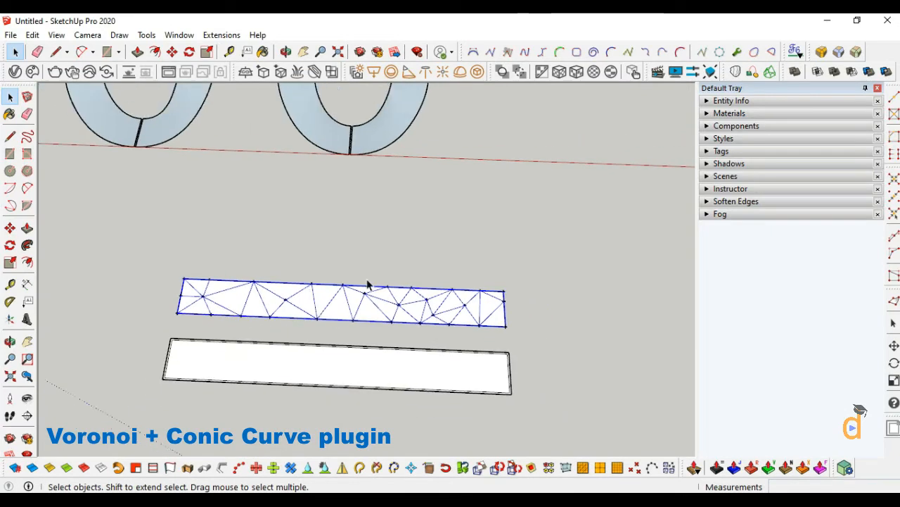
{"action": "key", "text": "o"}
{"action": "left_click_drag", "start_coordinate": [128, 296], "coordinate": [401, 377]}
{"action": "key", "text": "m"}
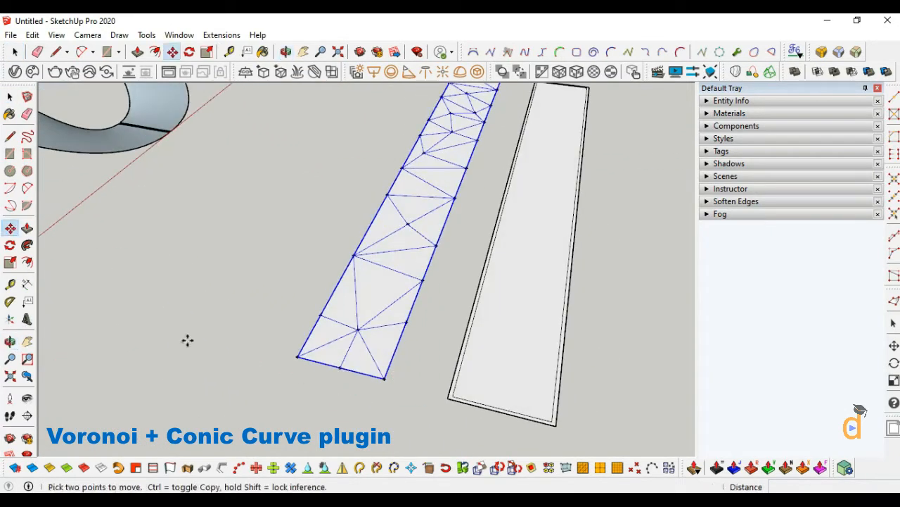
{"action": "left_click", "coordinate": [297, 357]}
{"action": "scroll", "coordinate": [263, 316], "scroll_direction": "down", "scroll_amount": 4}
{"action": "left_click", "coordinate": [394, 361]}
{"action": "scroll", "coordinate": [280, 326], "scroll_direction": "up", "scroll_amount": 1}
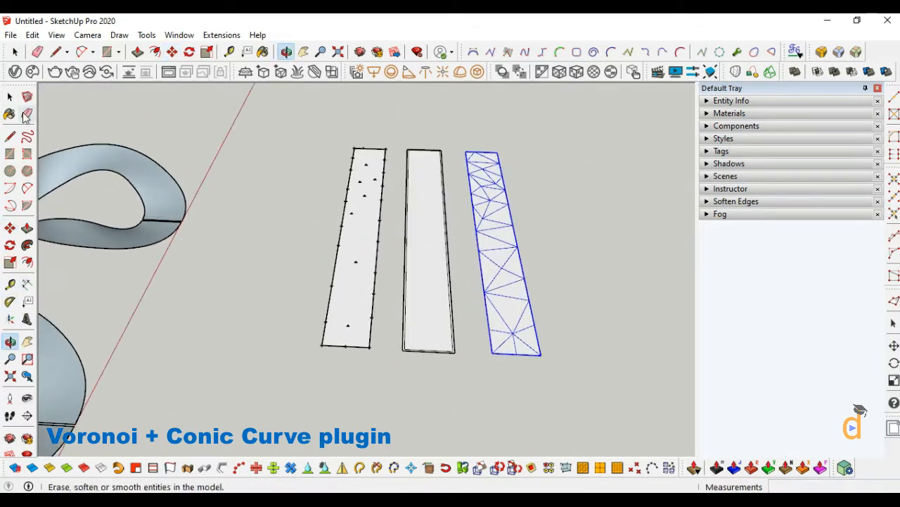
Move the rectangle with the guide points about 12.4 m, past the triangulated mesh
{"action": "left_click", "coordinate": [9, 97]}
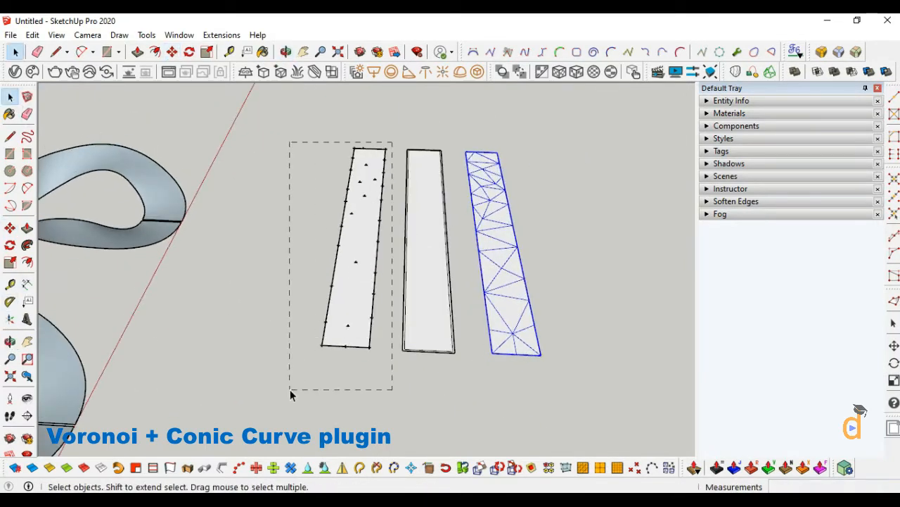
{"action": "left_click_drag", "start_coordinate": [290, 390], "coordinate": [289, 390]}
{"action": "left_click", "coordinate": [10, 227]}
{"action": "left_click", "coordinate": [322, 346]}
{"action": "scroll", "coordinate": [296, 335], "scroll_direction": "down", "scroll_amount": 2}
{"action": "left_click", "coordinate": [489, 353]}
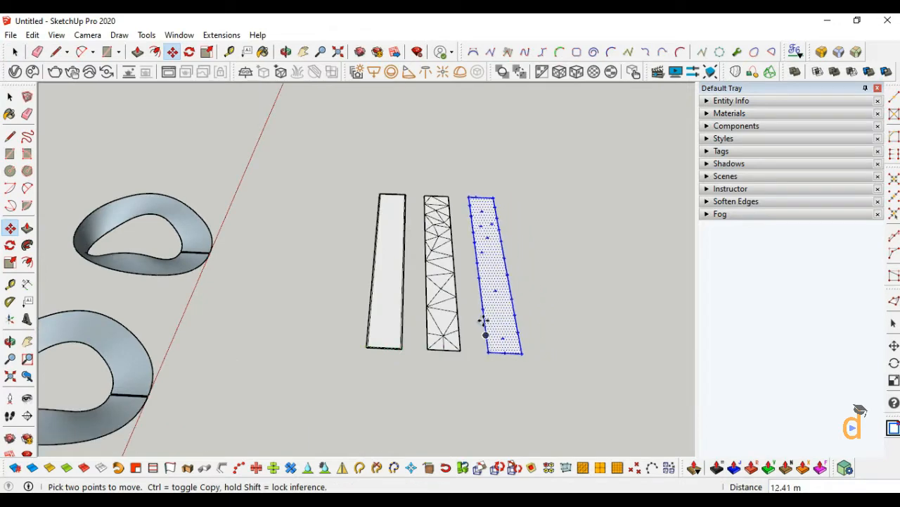
Move the triangulated mesh from between the two rectangles to the other side of the bordered rectangle
{"action": "scroll", "coordinate": [475, 320], "scroll_direction": "up", "scroll_amount": 3}
{"action": "left_click", "coordinate": [10, 96]}
{"action": "left_click", "coordinate": [11, 342]}
{"action": "left_click_drag", "start_coordinate": [478, 330], "coordinate": [380, 338]}
{"action": "left_click", "coordinate": [10, 96]}
{"action": "left_click", "coordinate": [309, 391]}
{"action": "left_click", "coordinate": [9, 227]}
{"action": "left_click", "coordinate": [316, 406]}
{"action": "scroll", "coordinate": [350, 381], "scroll_direction": "down", "scroll_amount": 2}
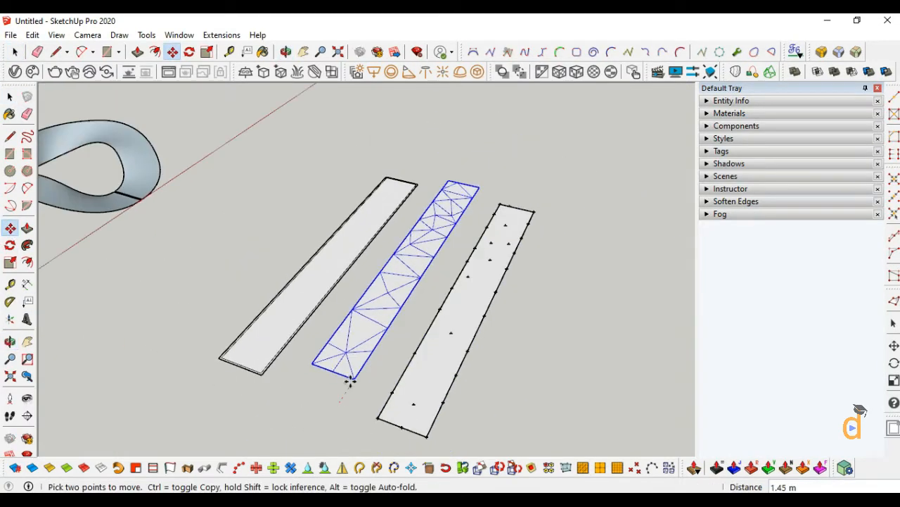
{"action": "left_click", "coordinate": [188, 341]}
Explode the triangulated mesh so its separate faces and edges can be edited
{"action": "scroll", "coordinate": [217, 288], "scroll_direction": "up", "scroll_amount": 3}
{"action": "key", "text": "space"}
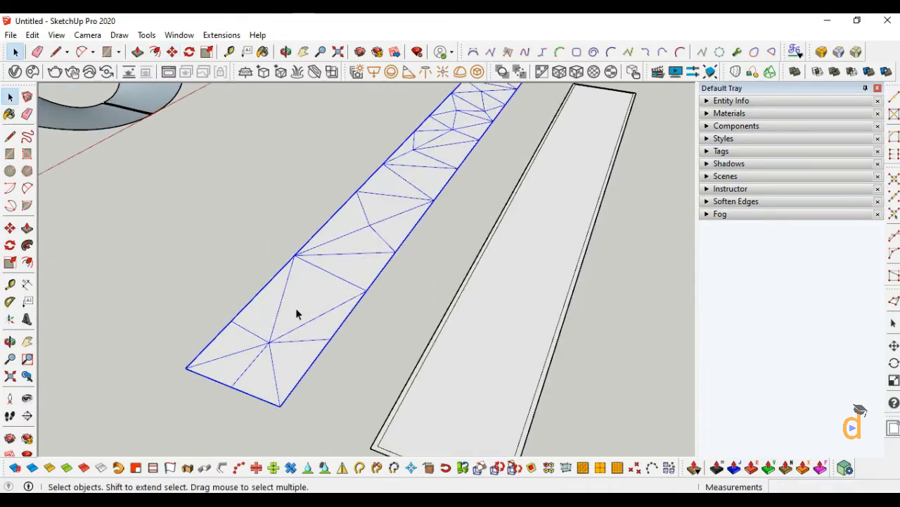
{"action": "right_click", "coordinate": [297, 314]}
{"action": "left_click", "coordinate": [324, 195]}
Offset all the triangular faces inward with a negative distance using the TIG Smart Offset plugin
{"action": "scroll", "coordinate": [241, 387], "scroll_direction": "down", "scroll_amount": 2}
{"action": "left_click", "coordinate": [10, 341]}
{"action": "left_click_drag", "start_coordinate": [408, 296], "coordinate": [216, 320]}
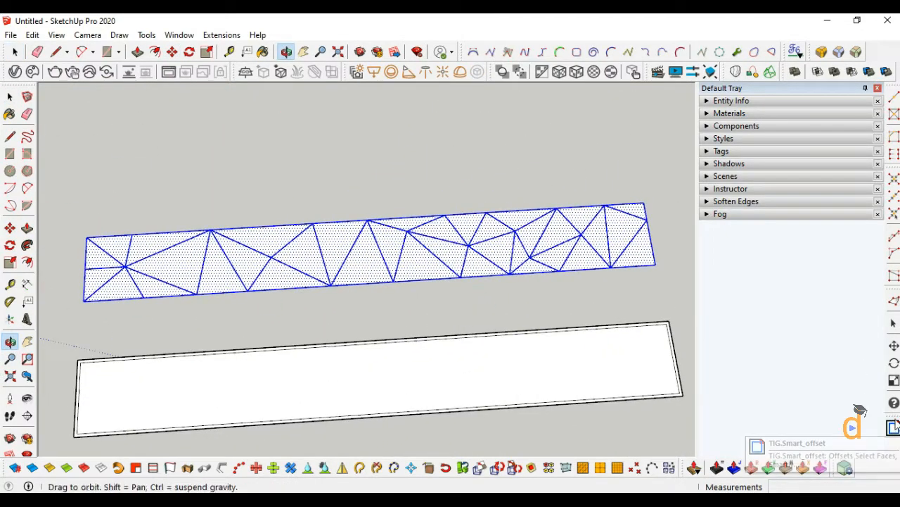
{"action": "left_click_drag", "start_coordinate": [892, 416], "coordinate": [326, 131]}
{"action": "left_click", "coordinate": [786, 403]}
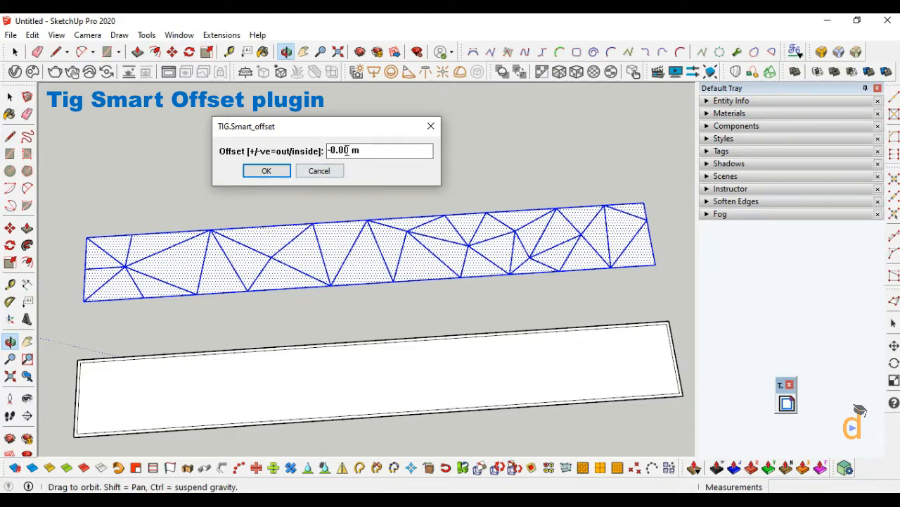
{"action": "left_click", "coordinate": [275, 171]}
Group the selected strips between the inset triangles and hide that group
{"action": "scroll", "coordinate": [88, 302], "scroll_direction": "up", "scroll_amount": 5}
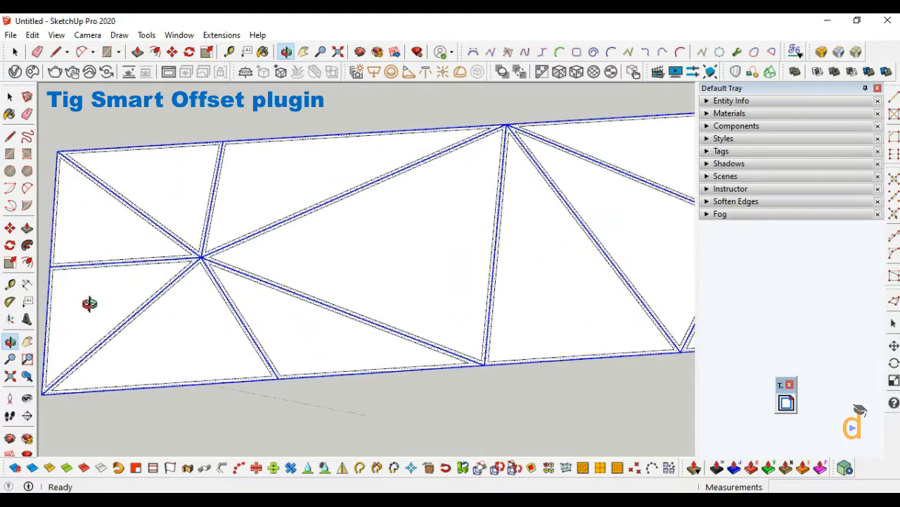
{"action": "scroll", "coordinate": [157, 215], "scroll_direction": "up", "scroll_amount": 2}
{"action": "right_click", "coordinate": [296, 258]}
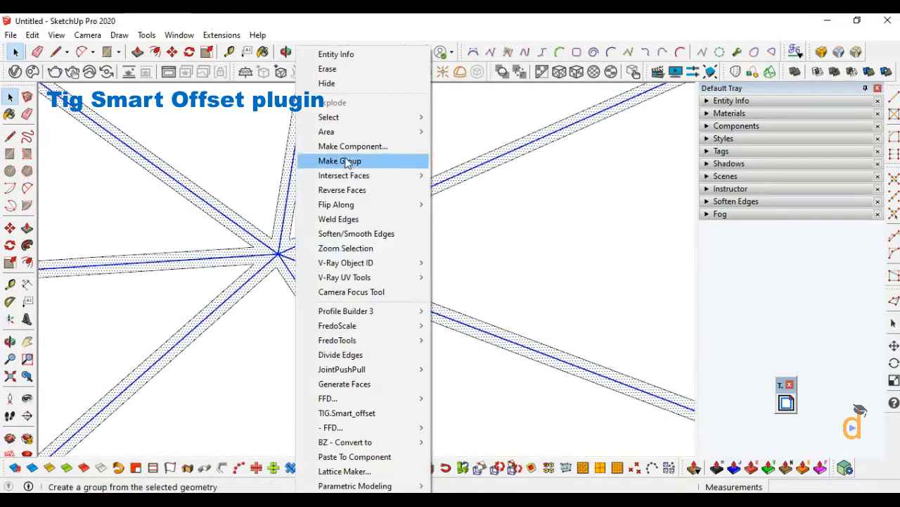
{"action": "left_click", "coordinate": [384, 161]}
{"action": "scroll", "coordinate": [180, 287], "scroll_direction": "down", "scroll_amount": 3}
{"action": "scroll", "coordinate": [217, 284], "scroll_direction": "up", "scroll_amount": 3}
{"action": "scroll", "coordinate": [211, 278], "scroll_direction": "up", "scroll_amount": 1}
{"action": "right_click", "coordinate": [195, 258]}
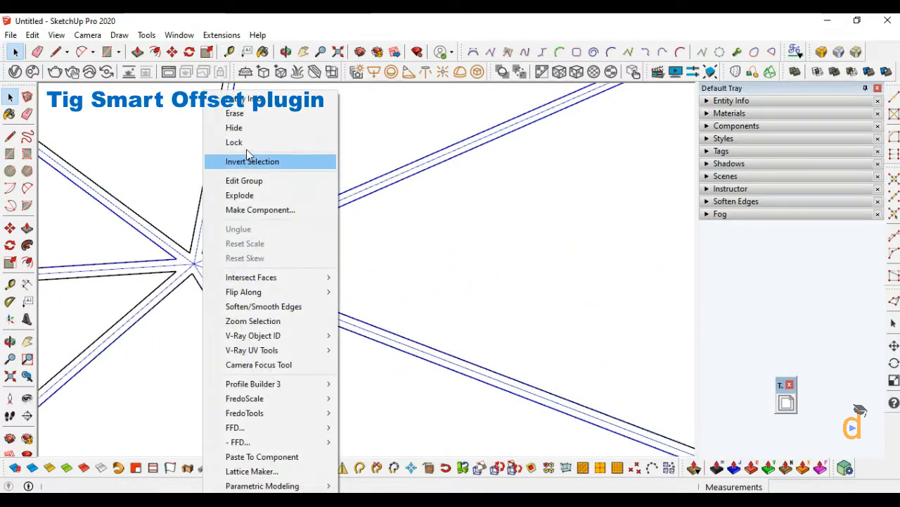
{"action": "key", "text": "Escape"}
{"action": "scroll", "coordinate": [161, 252], "scroll_direction": "down", "scroll_amount": 5}
{"action": "scroll", "coordinate": [238, 285], "scroll_direction": "down", "scroll_amount": 3}
{"action": "scroll", "coordinate": [124, 261], "scroll_direction": "up", "scroll_amount": 5}
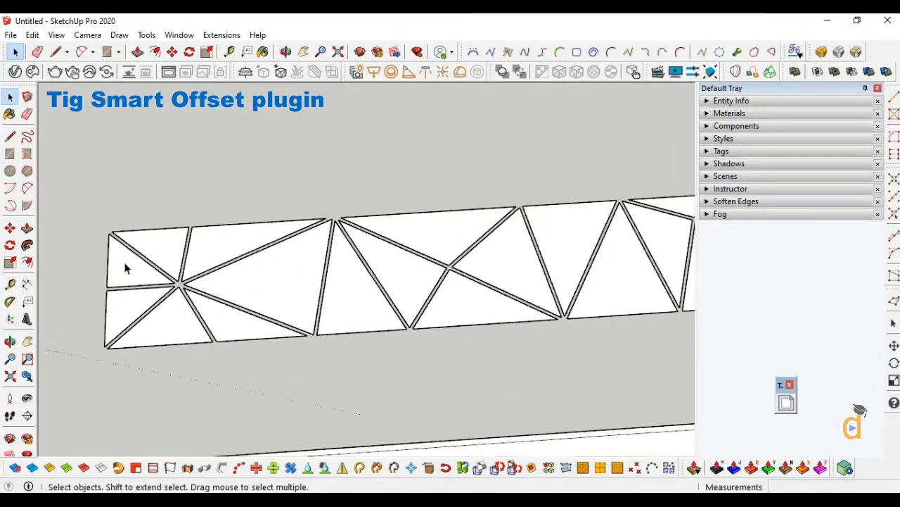
Start the Voronoi + Conic Curve plugin's conic curve in face tool with offset 50 mm, 16 points and weight 1.0
{"action": "left_click", "coordinate": [221, 35]}
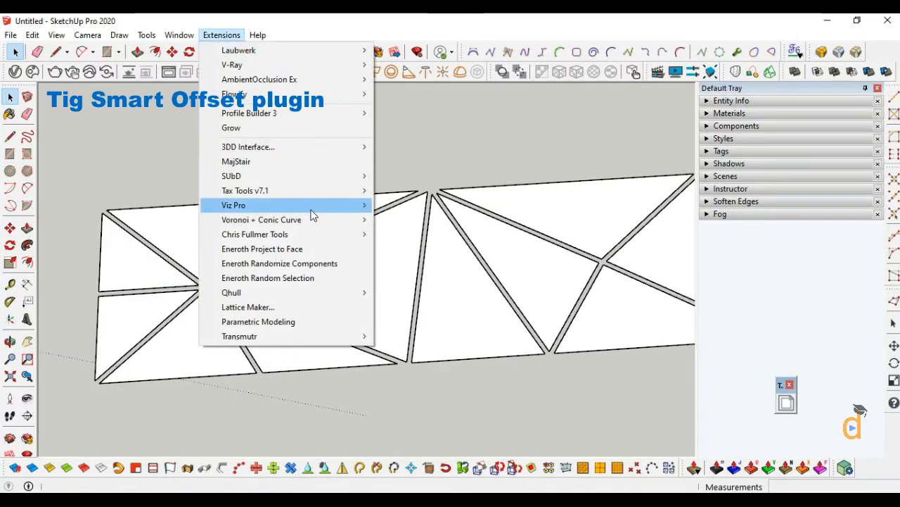
{"action": "mouse_move", "coordinate": [317, 219]}
{"action": "left_click", "coordinate": [403, 249]}
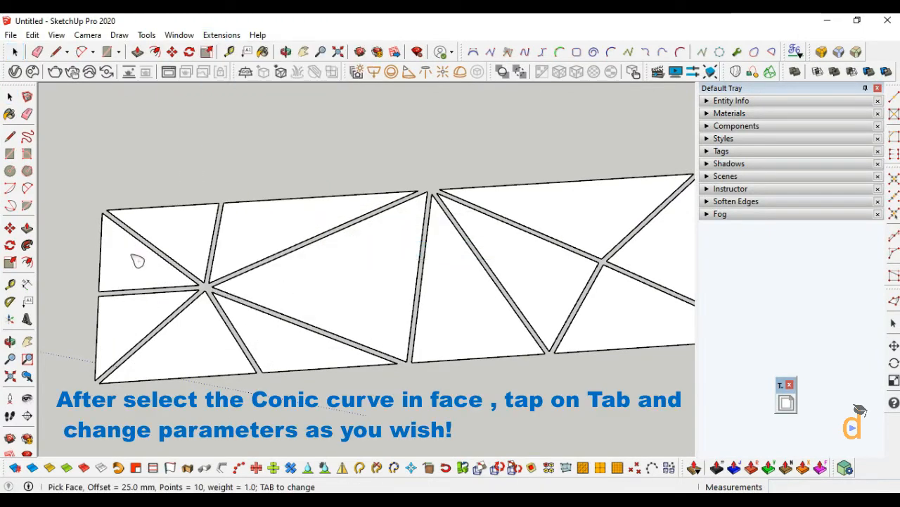
{"action": "key", "text": "Tab"}
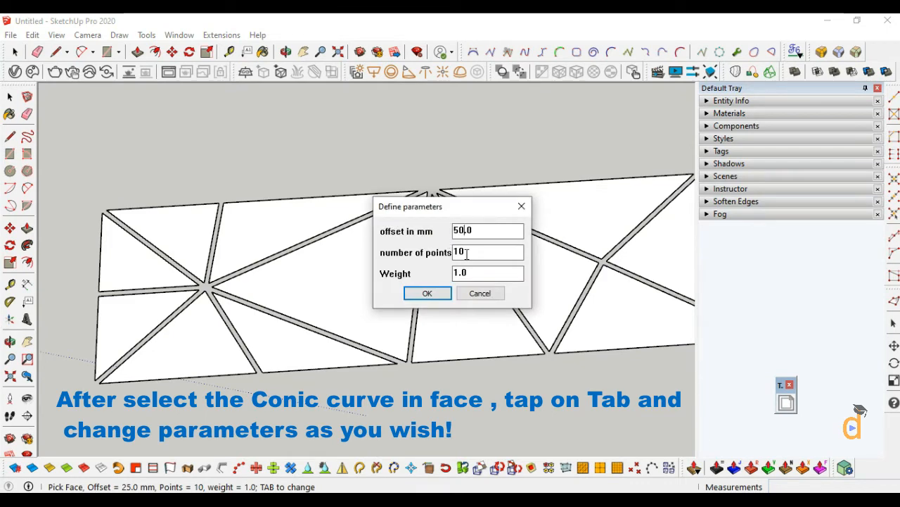
{"action": "left_click", "coordinate": [437, 296]}
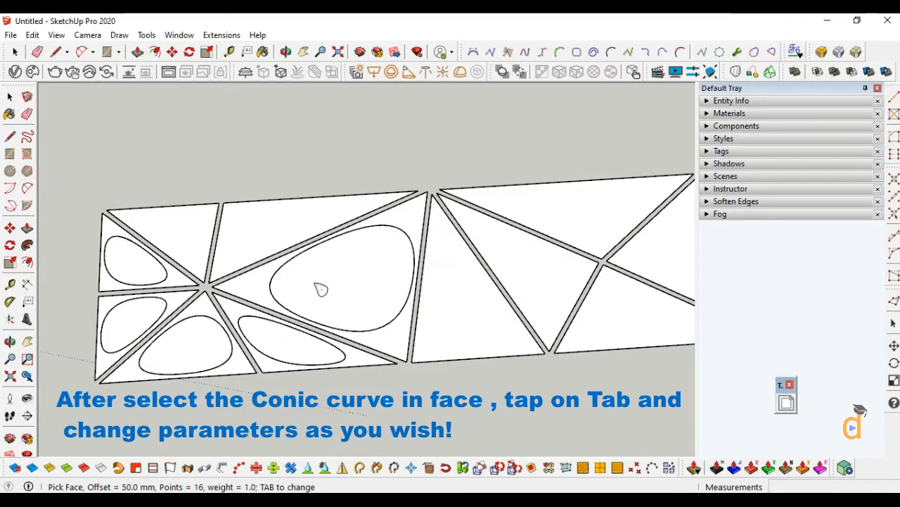
Create a conic curve inside each remaining triangular face along the whole panel
{"action": "scroll", "coordinate": [152, 264], "scroll_direction": "down", "scroll_amount": 2}
{"action": "middle_click_drag", "start_coordinate": [505, 280], "coordinate": [501, 301]}
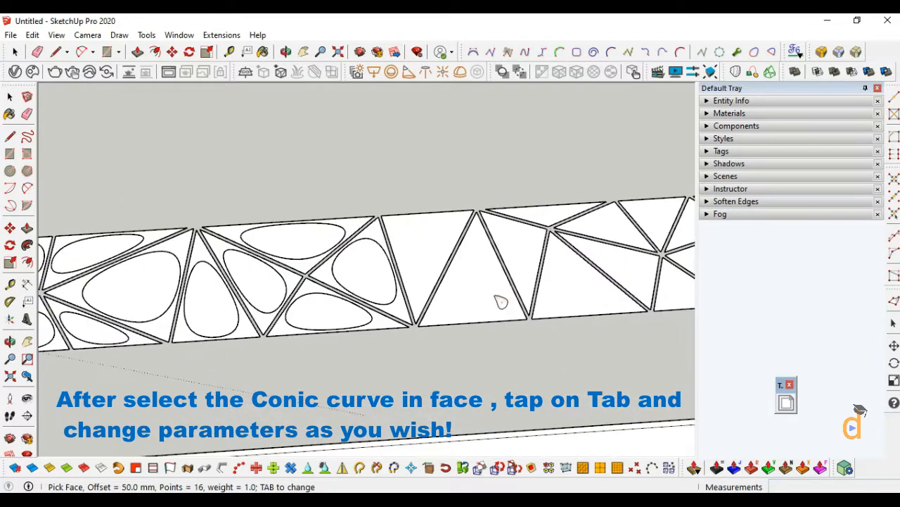
{"action": "middle_click_drag", "start_coordinate": [524, 253], "coordinate": [451, 299]}
{"action": "scroll", "coordinate": [408, 235], "scroll_direction": "up", "scroll_amount": 2}
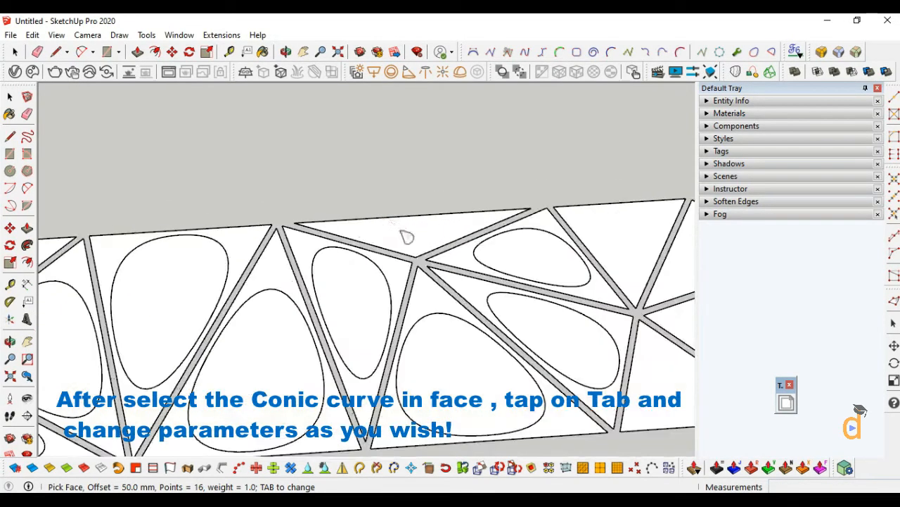
{"action": "scroll", "coordinate": [446, 277], "scroll_direction": "down", "scroll_amount": 2}
{"action": "scroll", "coordinate": [458, 310], "scroll_direction": "down", "scroll_amount": 2}
{"action": "scroll", "coordinate": [459, 311], "scroll_direction": "up", "scroll_amount": 3}
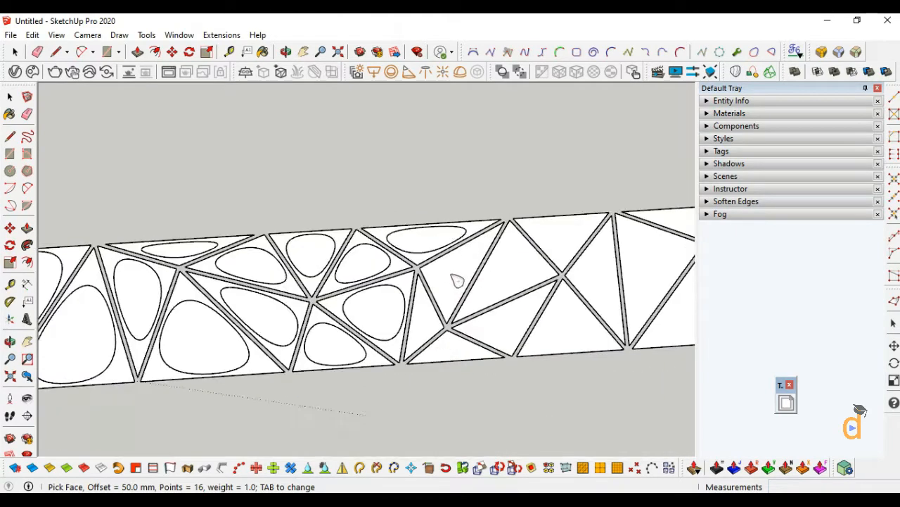
{"action": "middle_click_drag", "start_coordinate": [540, 264], "coordinate": [512, 237]}
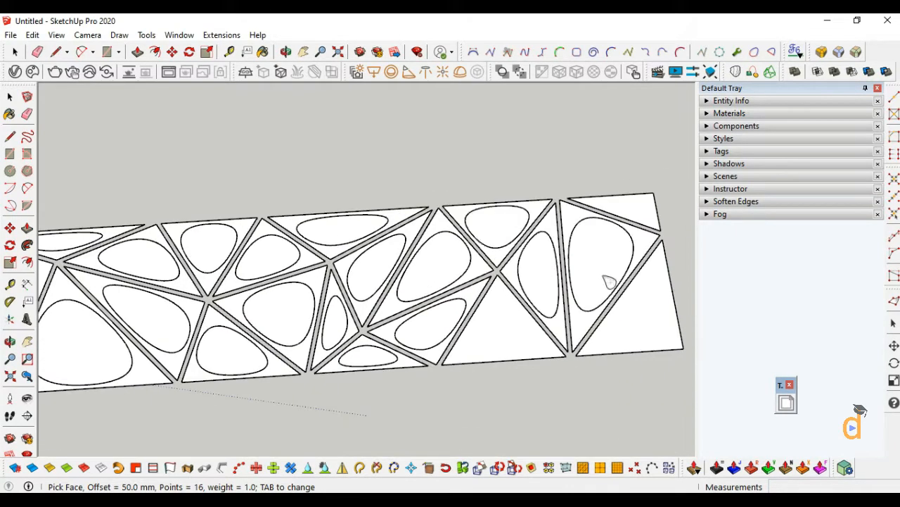
{"action": "scroll", "coordinate": [613, 212], "scroll_direction": "down", "scroll_amount": 3}
{"action": "scroll", "coordinate": [476, 317], "scroll_direction": "up", "scroll_amount": 1}
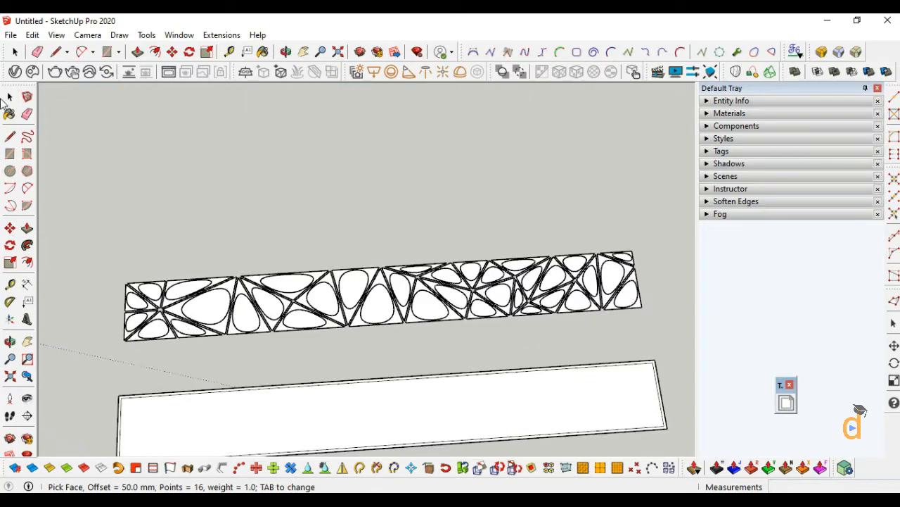
Select the whole triangle panel with its conic curves and explode the curve groups
{"action": "left_click", "coordinate": [131, 345]}
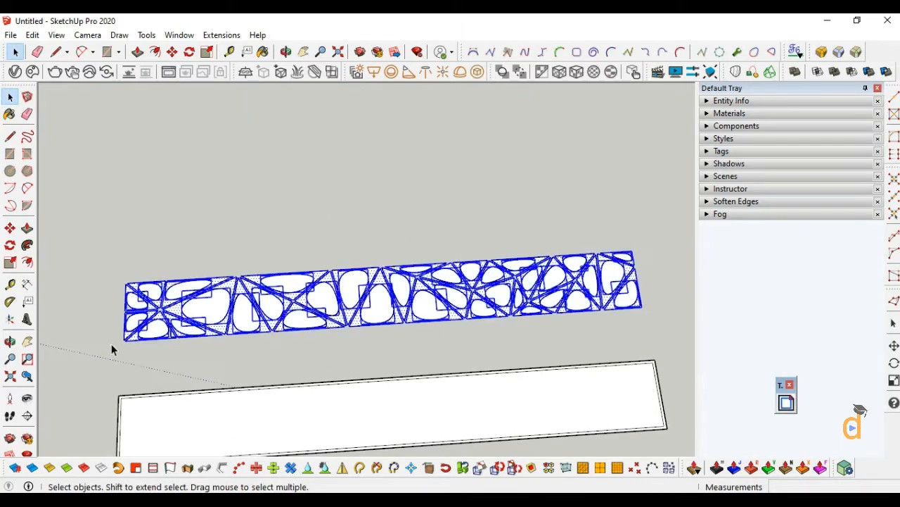
{"action": "right_click", "coordinate": [204, 325]}
{"action": "left_click", "coordinate": [232, 116]}
Group the faces inside the conic curves and move the group out past the guide-point rectangle
{"action": "right_click", "coordinate": [211, 240]}
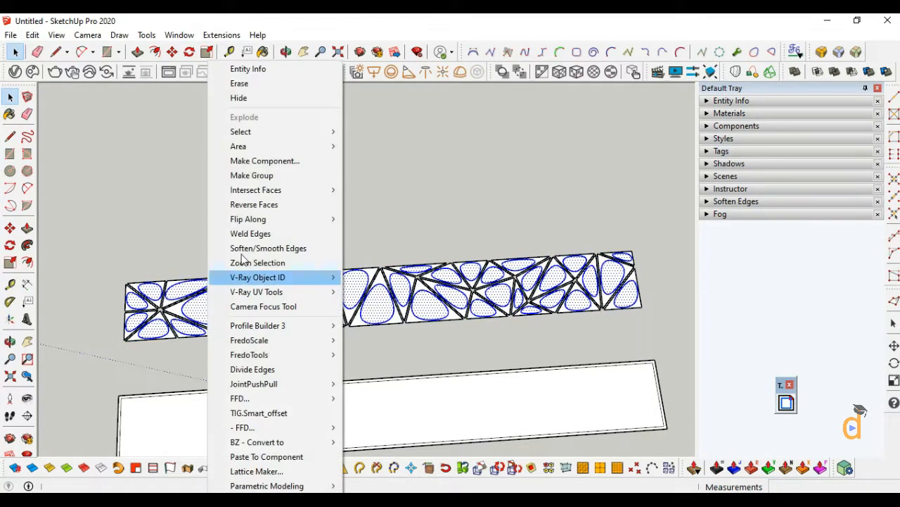
{"action": "left_click", "coordinate": [232, 175]}
{"action": "left_click", "coordinate": [10, 228]}
{"action": "left_click", "coordinate": [122, 286]}
{"action": "scroll", "coordinate": [221, 192], "scroll_direction": "down", "scroll_amount": 3}
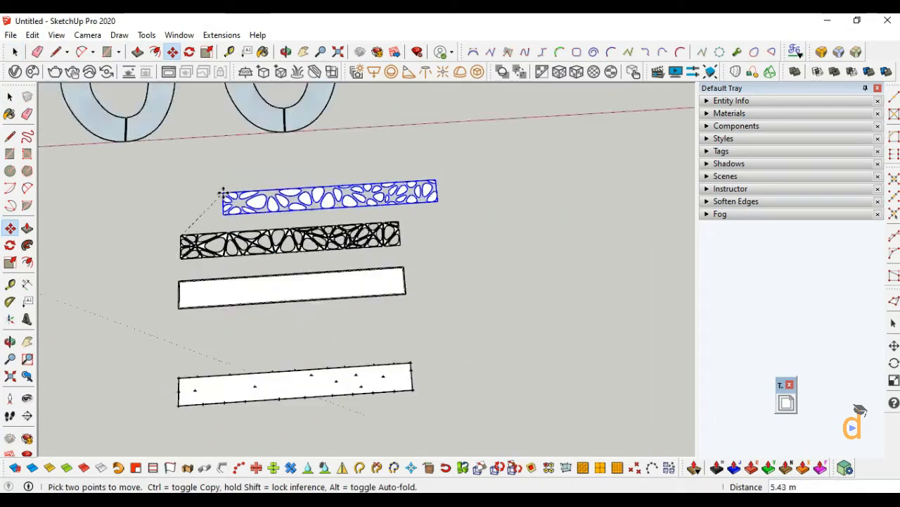
{"action": "left_click", "coordinate": [194, 414]}
Select all the perforated triangles of the panel and make them one group
{"action": "scroll", "coordinate": [197, 220], "scroll_direction": "up", "scroll_amount": 3}
{"action": "middle_click_drag", "start_coordinate": [54, 332], "coordinate": [316, 258]}
{"action": "scroll", "coordinate": [251, 337], "scroll_direction": "up", "scroll_amount": 3}
{"action": "left_click_drag", "start_coordinate": [305, 305], "coordinate": [324, 278]}
{"action": "scroll", "coordinate": [325, 279], "scroll_direction": "down", "scroll_amount": 1}
{"action": "scroll", "coordinate": [367, 286], "scroll_direction": "down", "scroll_amount": 3}
{"action": "left_click", "coordinate": [10, 341]}
{"action": "left_click_drag", "start_coordinate": [92, 338], "coordinate": [187, 331]}
{"action": "left_click_drag", "start_coordinate": [501, 136], "coordinate": [351, 332]}
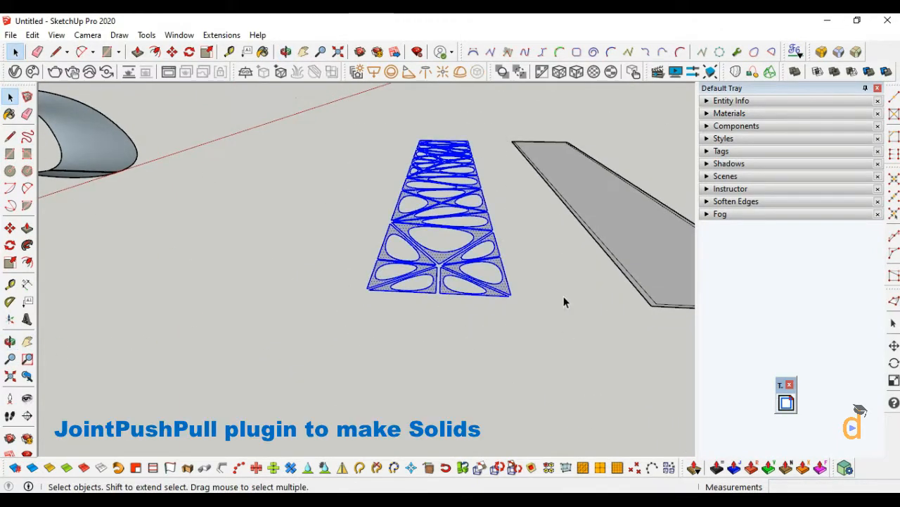
{"action": "middle_click_drag", "start_coordinate": [565, 302], "coordinate": [504, 294]}
{"action": "right_click", "coordinate": [504, 294]}
{"action": "left_click", "coordinate": [551, 190]}
Thicken the perforated triangle group upward by 0.12 m with Joint Push Pull
{"action": "left_click", "coordinate": [10, 341]}
{"action": "left_click_drag", "start_coordinate": [113, 338], "coordinate": [222, 303]}
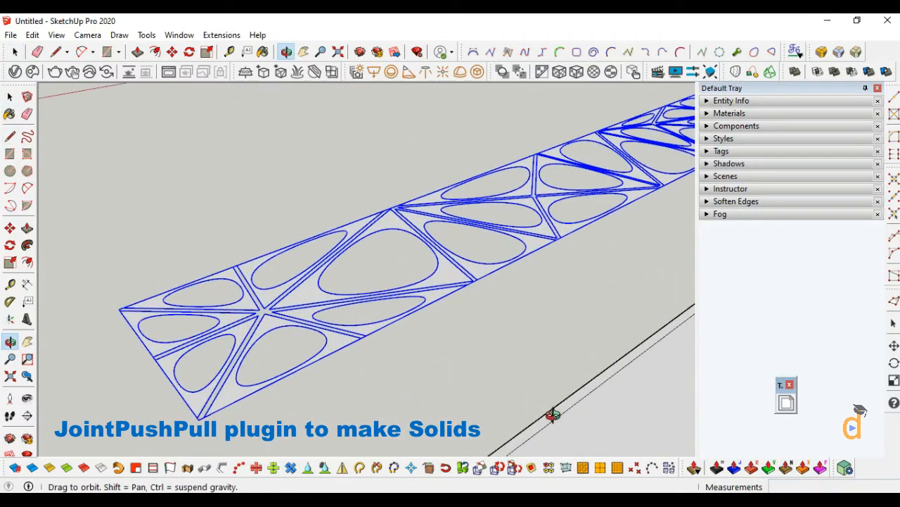
{"action": "left_click", "coordinate": [735, 469]}
{"action": "left_click", "coordinate": [118, 302]}
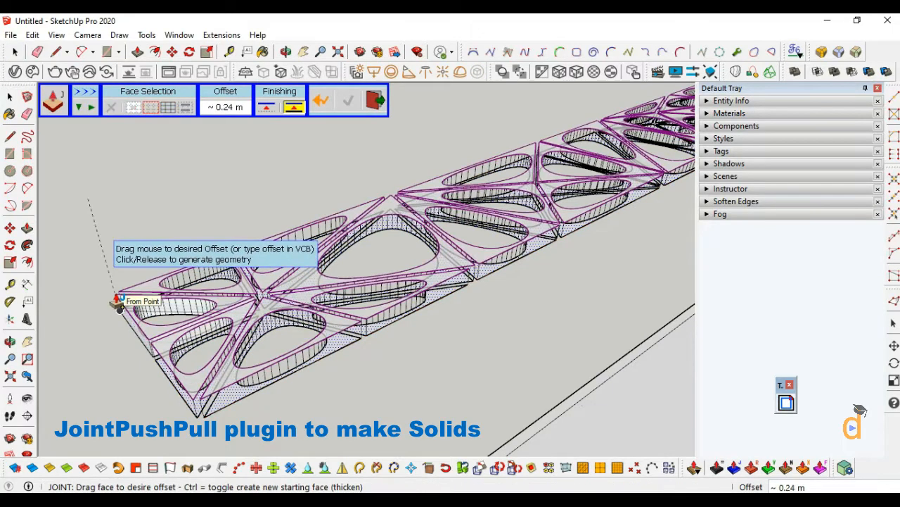
{"action": "left_click", "coordinate": [118, 302]}
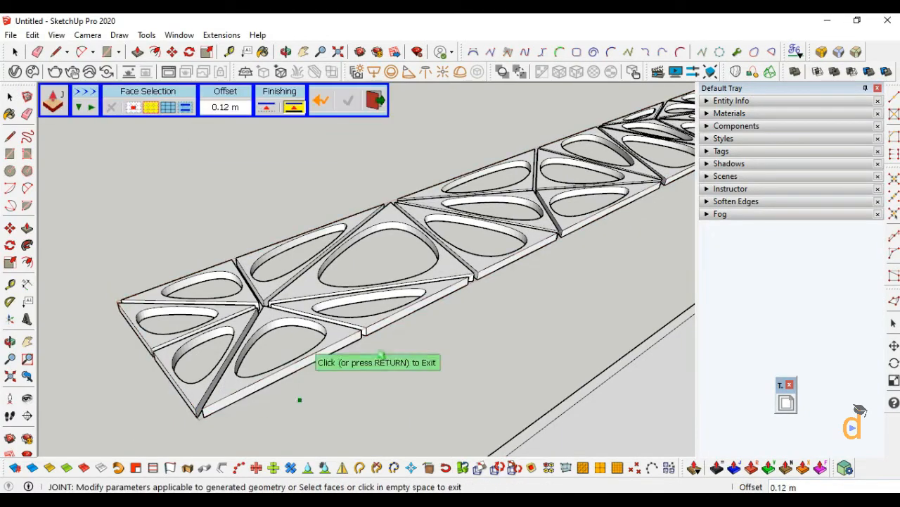
Unhide the last hidden group, the strips between the perforated triangles
{"action": "left_click", "coordinate": [9, 341]}
{"action": "left_click_drag", "start_coordinate": [241, 321], "coordinate": [302, 275]}
{"action": "left_click", "coordinate": [10, 96]}
{"action": "scroll", "coordinate": [389, 343], "scroll_direction": "down", "scroll_amount": 1}
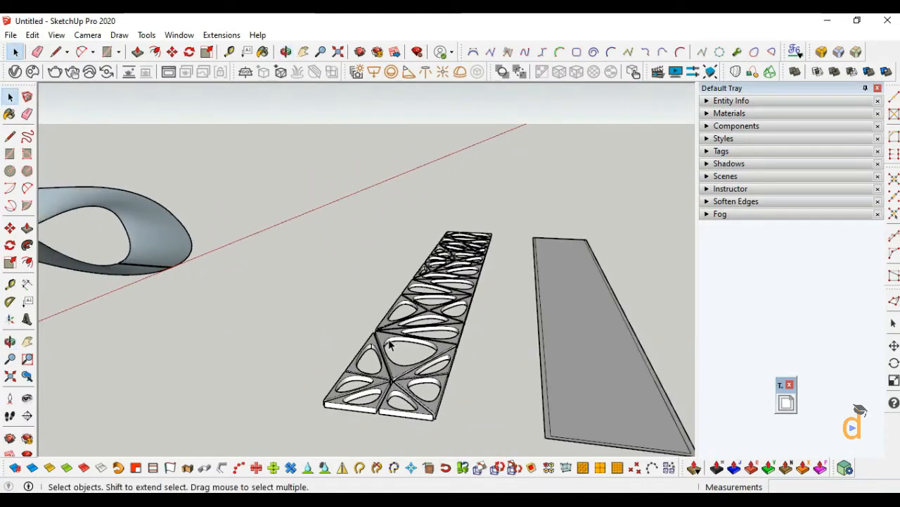
{"action": "scroll", "coordinate": [280, 293], "scroll_direction": "down", "scroll_amount": 2}
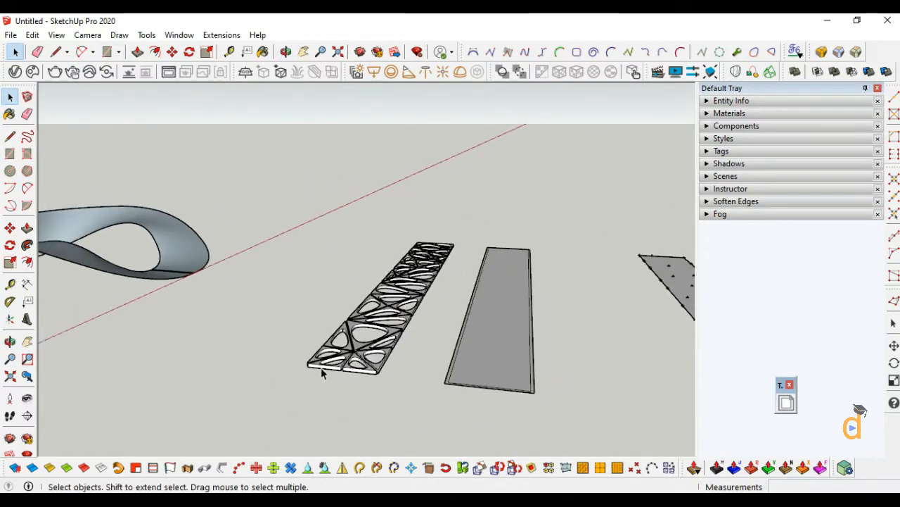
{"action": "left_click", "coordinate": [10, 343]}
{"action": "left_click_drag", "start_coordinate": [291, 386], "coordinate": [90, 119]}
{"action": "left_click", "coordinate": [33, 35]}
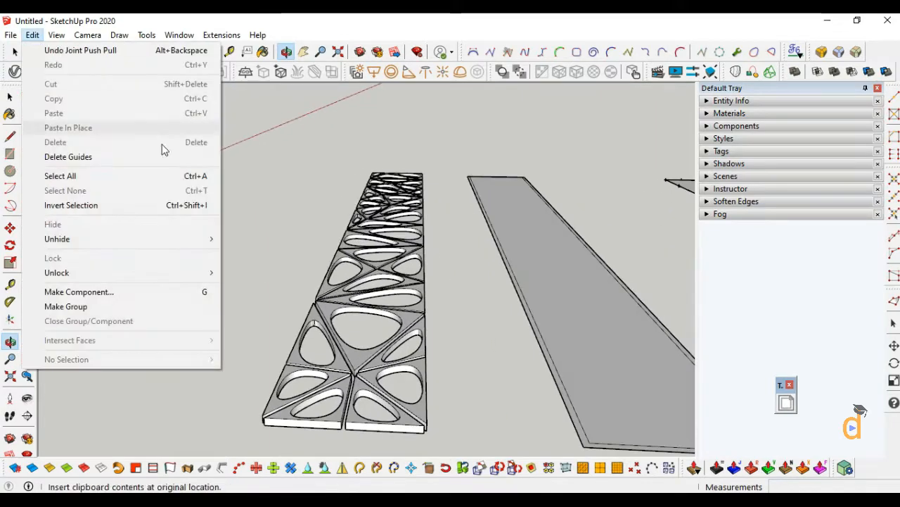
{"action": "mouse_move", "coordinate": [219, 239]}
{"action": "left_click", "coordinate": [241, 253]}
Thicken the strip group between the triangles upward by 0.06 m with Joint Push Pull
{"action": "scroll", "coordinate": [224, 244], "scroll_direction": "down", "scroll_amount": 2}
{"action": "scroll", "coordinate": [366, 381], "scroll_direction": "up", "scroll_amount": 6}
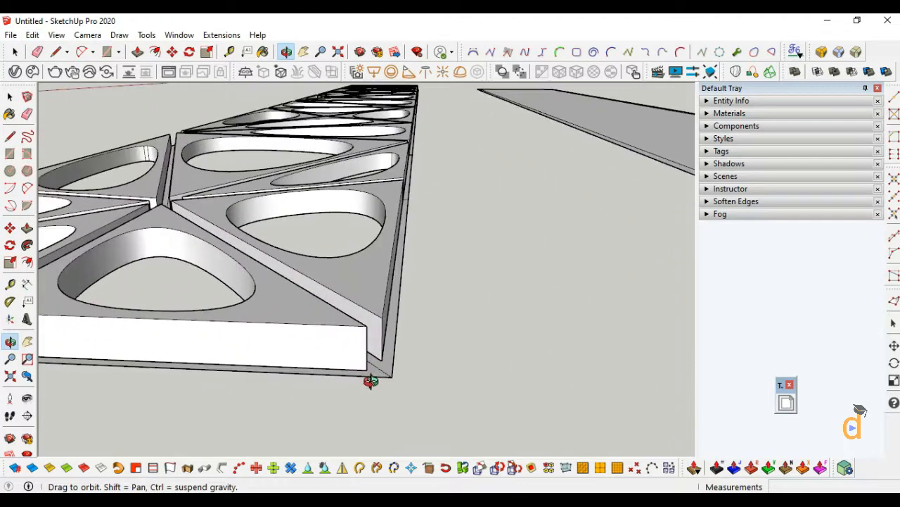
{"action": "middle_click_drag", "start_coordinate": [494, 315], "coordinate": [404, 352]}
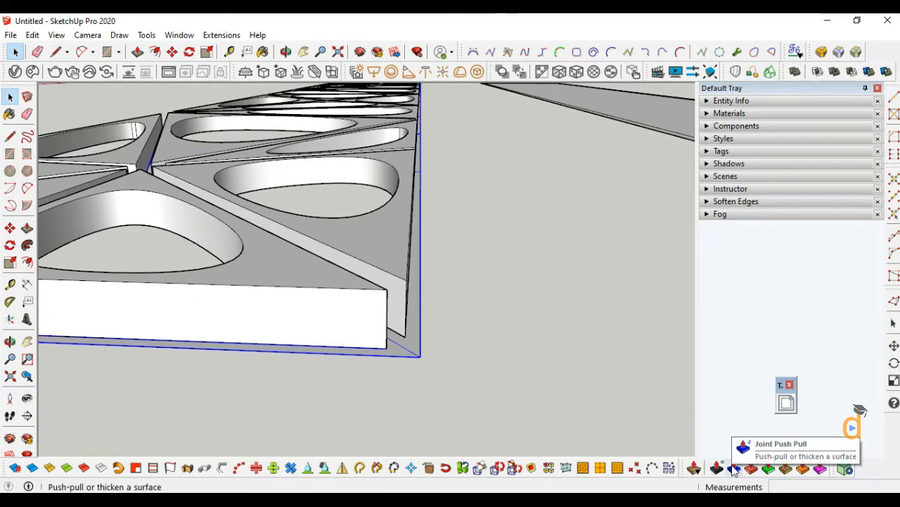
{"action": "left_click", "coordinate": [734, 467]}
{"action": "left_click", "coordinate": [423, 365]}
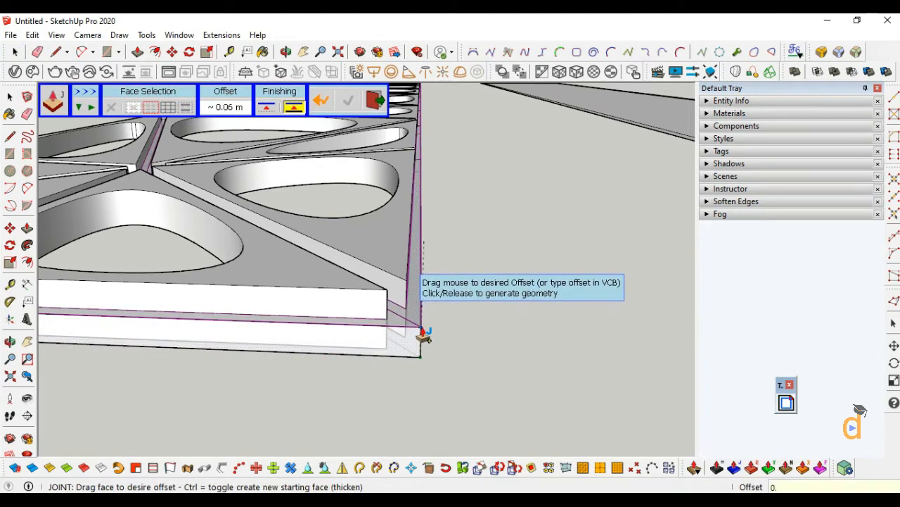
{"action": "left_click", "coordinate": [423, 330]}
{"action": "key", "text": "space"}
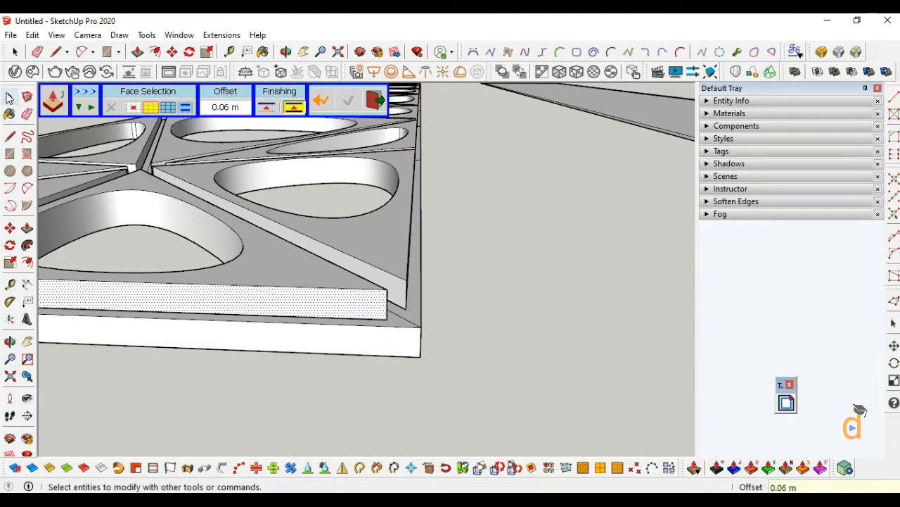
Raise the thickened strip group about 0.03 m to centre it within the thickness of the perforated triangles
{"action": "scroll", "coordinate": [355, 369], "scroll_direction": "up", "scroll_amount": 1}
{"action": "left_click", "coordinate": [395, 347]}
{"action": "key", "text": "m"}
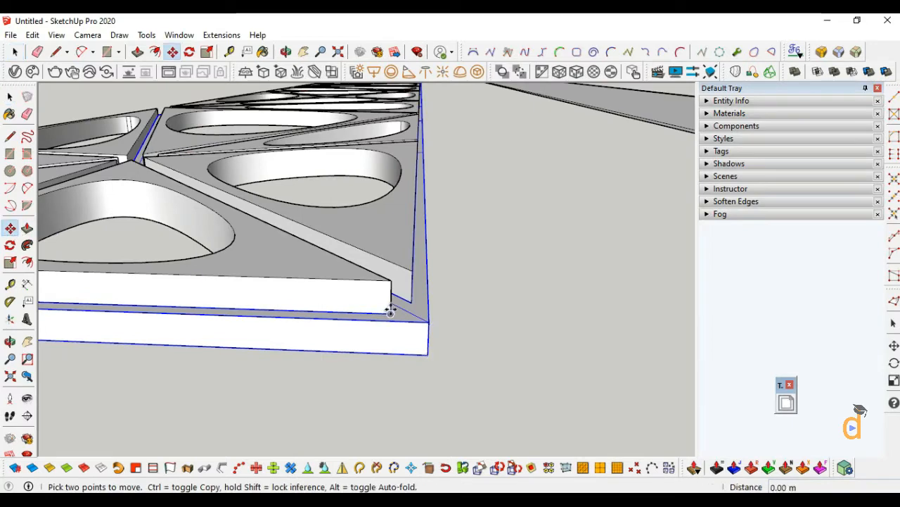
{"action": "left_click", "coordinate": [391, 311]}
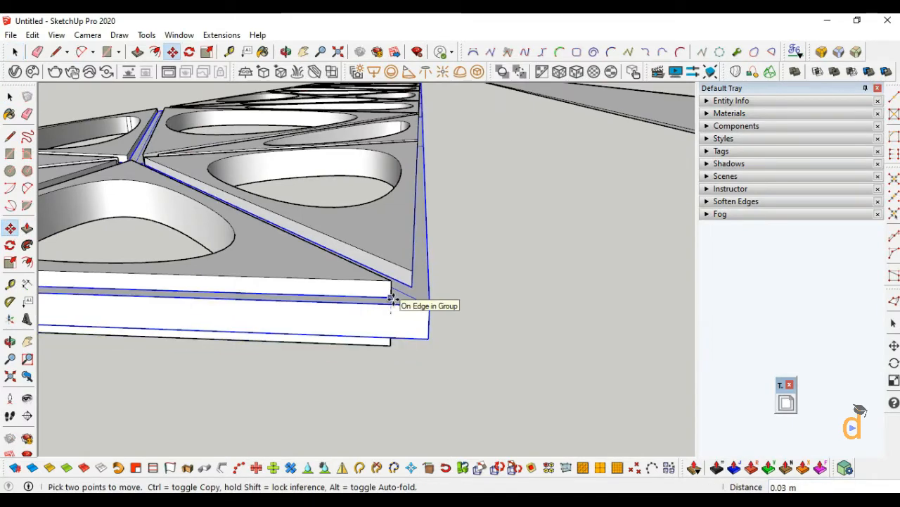
{"action": "left_click", "coordinate": [392, 301]}
{"action": "middle_click_drag", "start_coordinate": [391, 301], "coordinate": [260, 310]}
{"action": "left_click", "coordinate": [10, 97]}
{"action": "scroll", "coordinate": [232, 356], "scroll_direction": "up", "scroll_amount": 3}
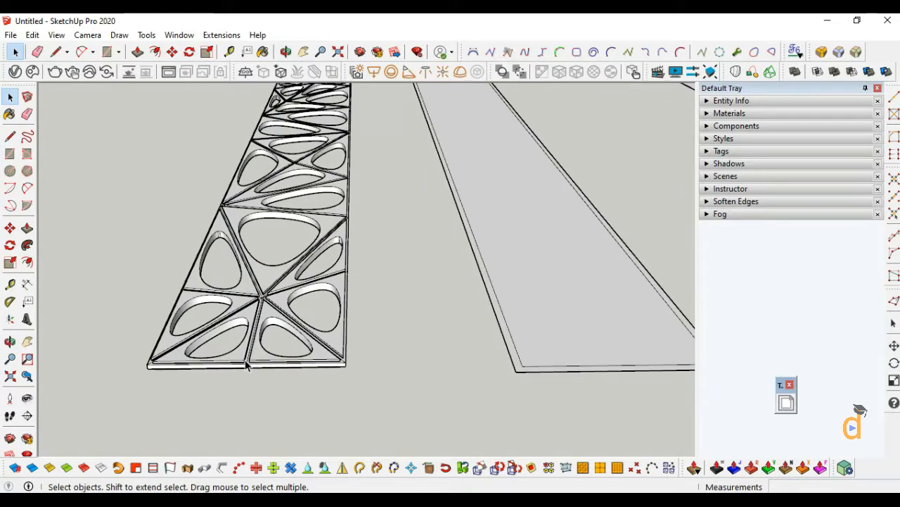
{"action": "scroll", "coordinate": [228, 380], "scroll_direction": "down", "scroll_amount": 2}
{"action": "scroll", "coordinate": [274, 376], "scroll_direction": "down", "scroll_amount": 1}
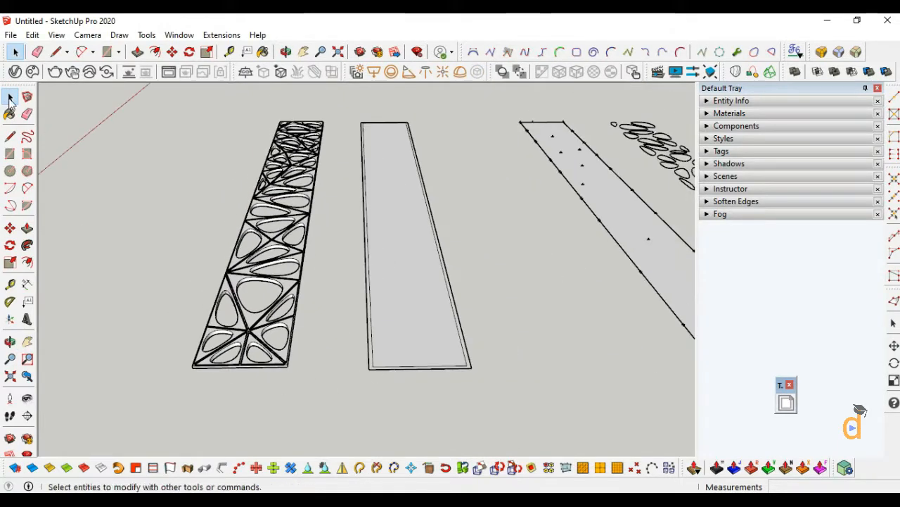
Group the face and edges of the narrow offset border around the plain panel
{"action": "scroll", "coordinate": [461, 366], "scroll_direction": "up", "scroll_amount": 4}
{"action": "double_click", "coordinate": [469, 382]}
{"action": "right_click", "coordinate": [470, 382]}
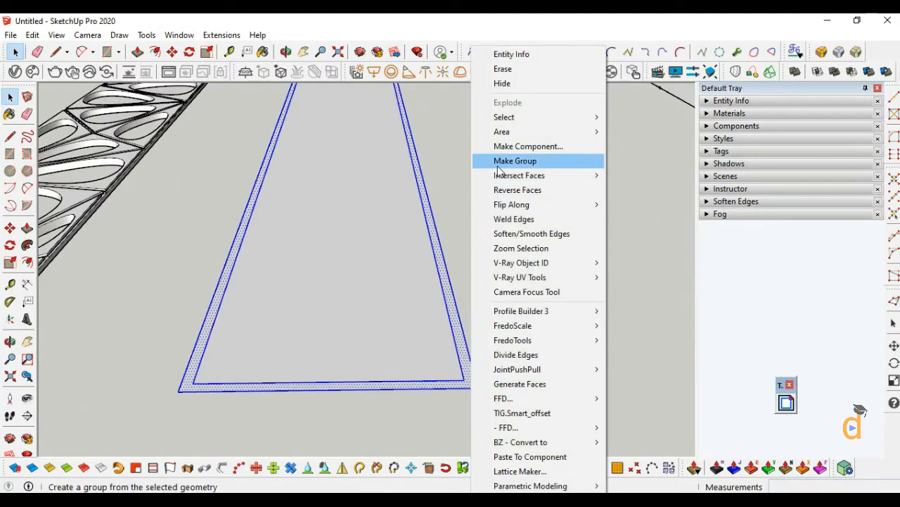
{"action": "left_click", "coordinate": [498, 167]}
Copy the border group about 4.38 m across so its inner corner meets the perforated panel's corner
{"action": "left_click", "coordinate": [10, 229]}
{"action": "key", "text": "ctrl"}
{"action": "left_click", "coordinate": [460, 375]}
{"action": "scroll", "coordinate": [553, 352], "scroll_direction": "down", "scroll_amount": 3}
{"action": "scroll", "coordinate": [140, 366], "scroll_direction": "up", "scroll_amount": 3}
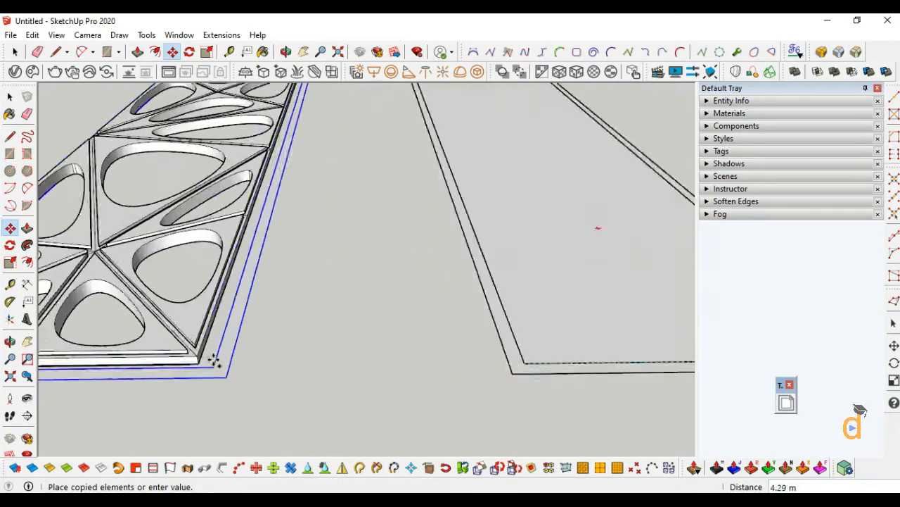
{"action": "scroll", "coordinate": [204, 367], "scroll_direction": "up", "scroll_amount": 3}
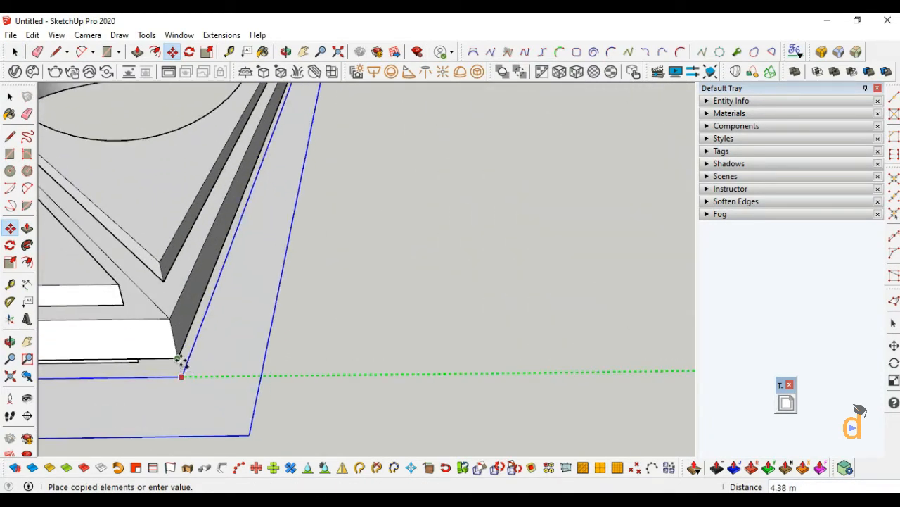
{"action": "left_click", "coordinate": [189, 375]}
Open the copied border group and try to extrude its face 0.12 m upward
{"action": "scroll", "coordinate": [348, 372], "scroll_direction": "down", "scroll_amount": 3}
{"action": "left_click", "coordinate": [10, 96]}
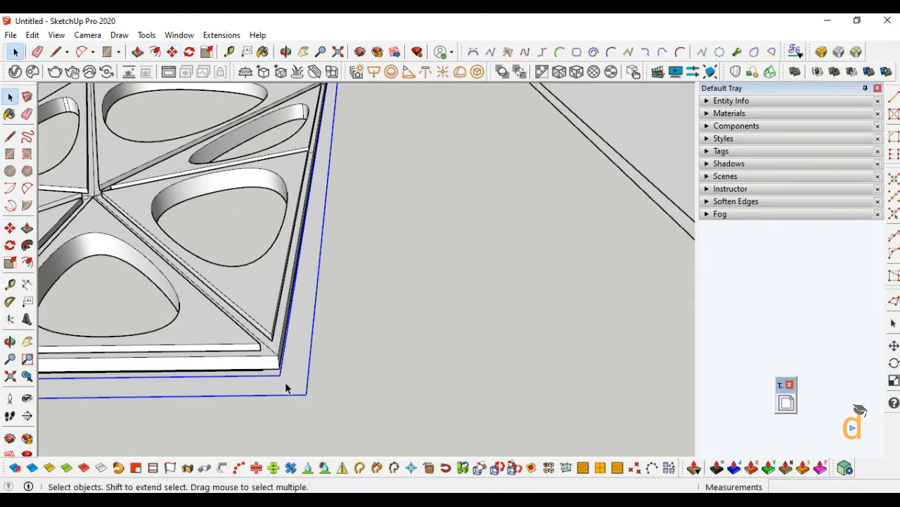
{"action": "double_click", "coordinate": [287, 385]}
{"action": "left_click", "coordinate": [27, 228]}
{"action": "left_click", "coordinate": [298, 389]}
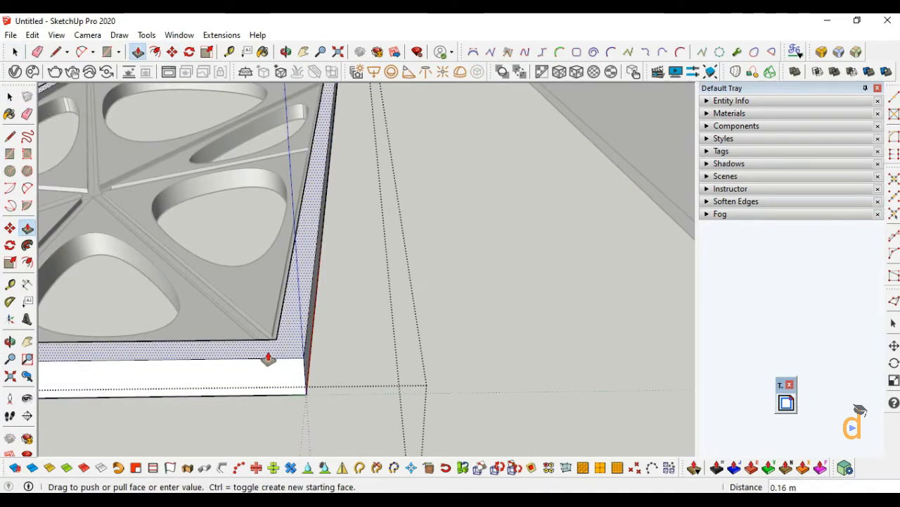
{"action": "key", "text": "Return"}
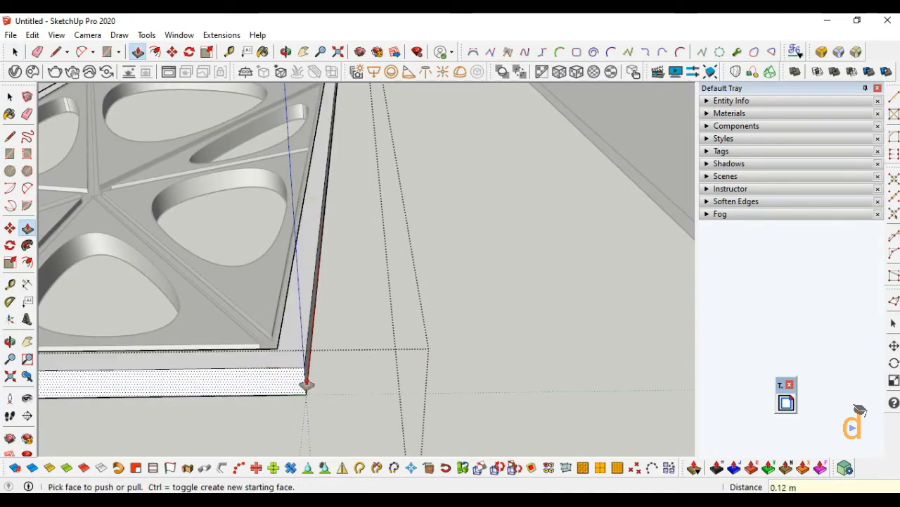
{"action": "key", "text": "ctrl+z"}
Copy the border's face and edges upward inside its group, from the base corner to the perforated panel's top level
{"action": "scroll", "coordinate": [226, 419], "scroll_direction": "up", "scroll_amount": 3}
{"action": "left_click", "coordinate": [10, 97]}
{"action": "scroll", "coordinate": [247, 318], "scroll_direction": "up", "scroll_amount": 1}
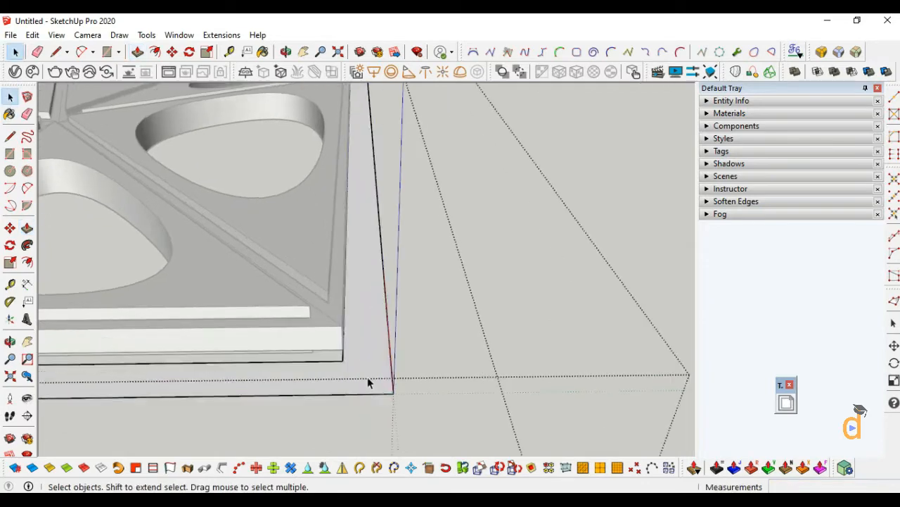
{"action": "double_click", "coordinate": [340, 375]}
{"action": "left_click_drag", "start_coordinate": [40, 348], "coordinate": [361, 362]}
{"action": "key", "text": "space"}
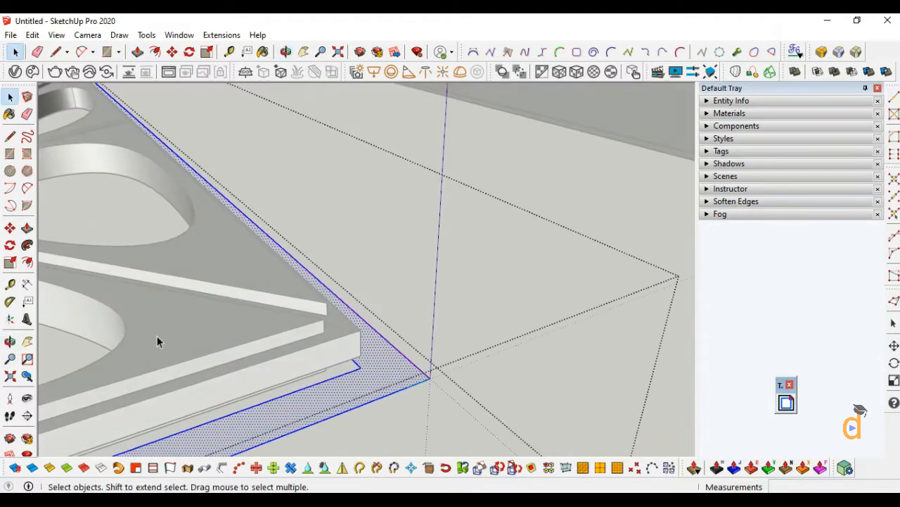
{"action": "key", "text": "m"}
{"action": "key", "text": "ctrl"}
{"action": "left_click", "coordinate": [362, 368]}
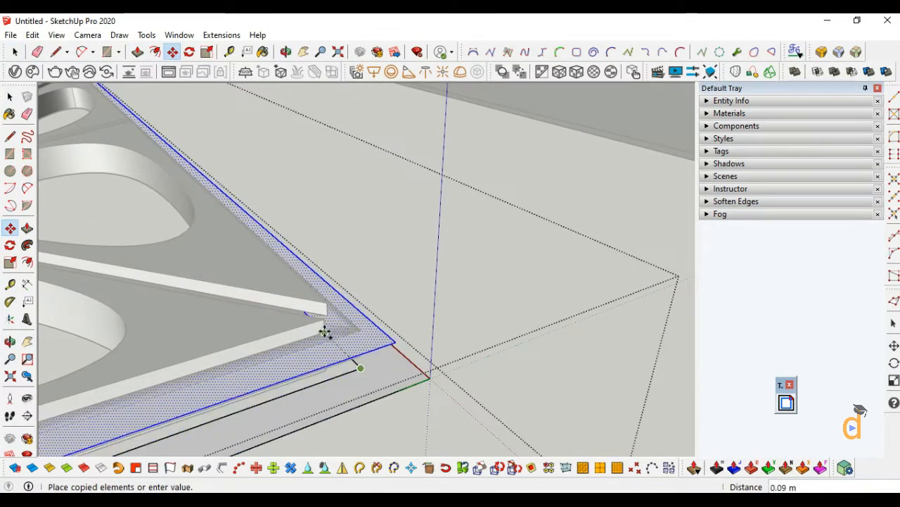
{"action": "left_click", "coordinate": [322, 321]}
Extrude the upper border face downward and the lower one upward by 0.04 m each, and close the group
{"action": "left_click", "coordinate": [27, 228]}
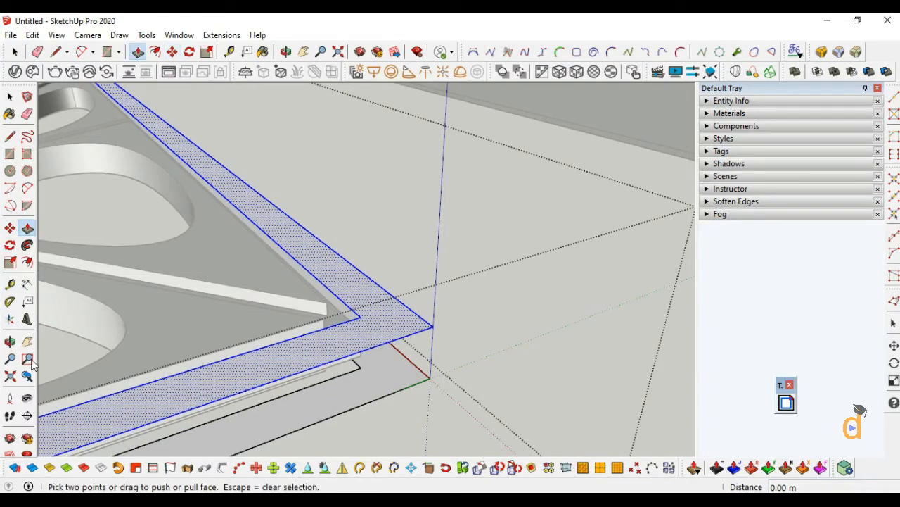
{"action": "middle_click_drag", "start_coordinate": [211, 361], "coordinate": [358, 328]}
{"action": "left_click", "coordinate": [344, 337]}
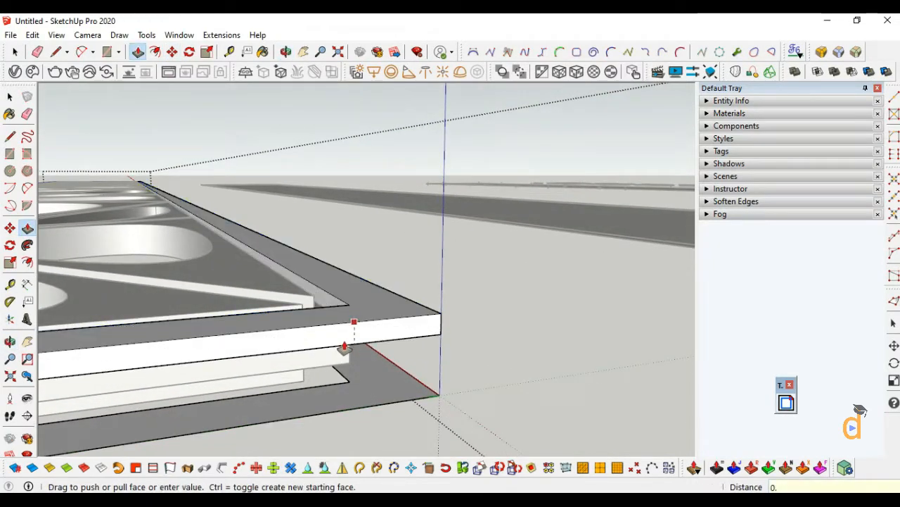
{"action": "middle_click_drag", "start_coordinate": [344, 358], "coordinate": [358, 402]}
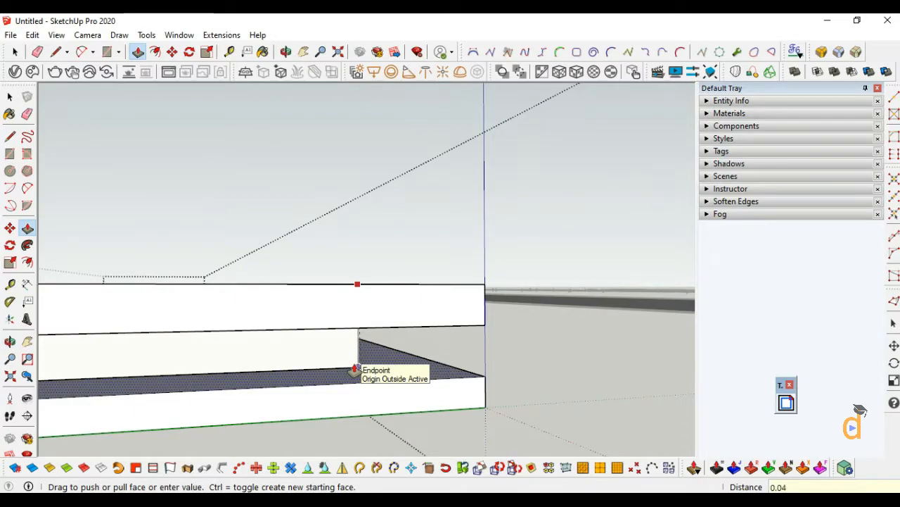
{"action": "left_click", "coordinate": [355, 370]}
{"action": "mouse_move", "coordinate": [372, 354]}
{"action": "middle_mouse_down"}
{"action": "mouse_move", "coordinate": [116, 382]}
{"action": "mouse_move", "coordinate": [398, 406]}
{"action": "mouse_move", "coordinate": [404, 268]}
{"action": "mouse_move", "coordinate": [279, 362]}
{"action": "mouse_move", "coordinate": [322, 270]}
{"action": "mouse_move", "coordinate": [466, 304]}
{"action": "mouse_move", "coordinate": [228, 316]}
{"action": "mouse_move", "coordinate": [229, 338]}
{"action": "middle_mouse_up"}
{"action": "key", "text": "space"}
{"action": "left_click", "coordinate": [137, 197]}
Merge the border frame, the connecting strips and the perforated triangles into one solid with Outer Shell
{"action": "scroll", "coordinate": [221, 371], "scroll_direction": "down", "scroll_amount": 1}
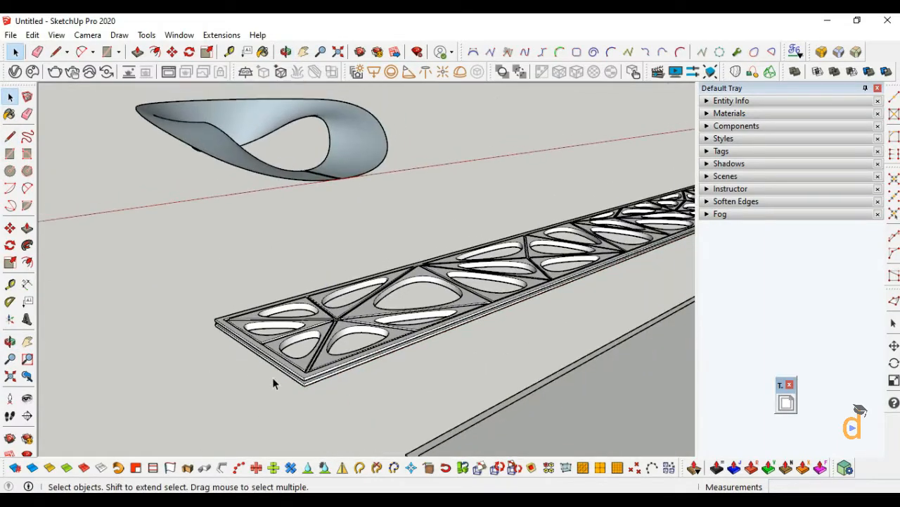
{"action": "scroll", "coordinate": [273, 382], "scroll_direction": "up", "scroll_amount": 2}
{"action": "left_click", "coordinate": [10, 341]}
{"action": "left_click_drag", "start_coordinate": [211, 356], "coordinate": [181, 370]}
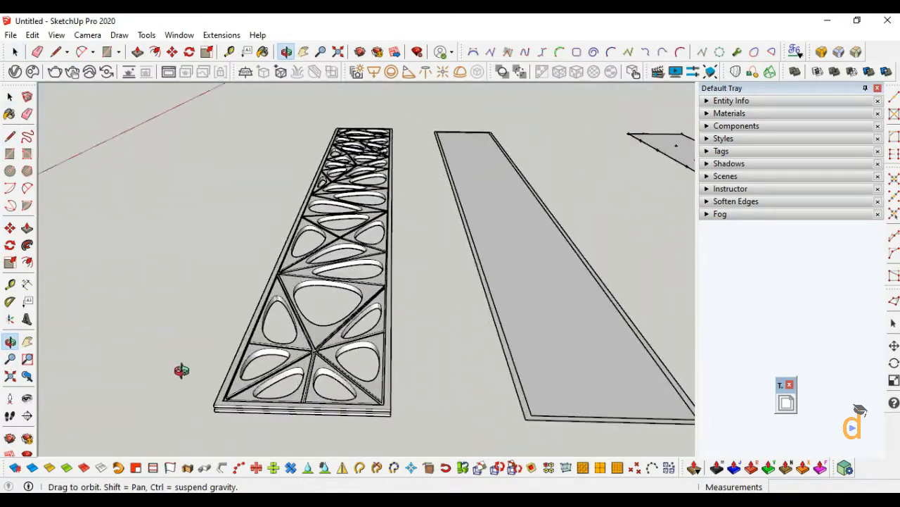
{"action": "key", "text": "space"}
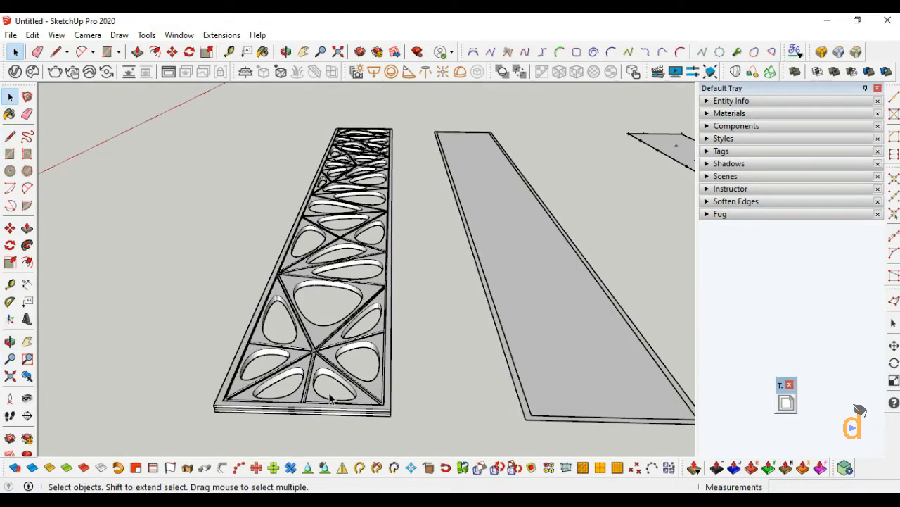
{"action": "left_click", "coordinate": [794, 72]}
{"action": "scroll", "coordinate": [275, 401], "scroll_direction": "up", "scroll_amount": 5}
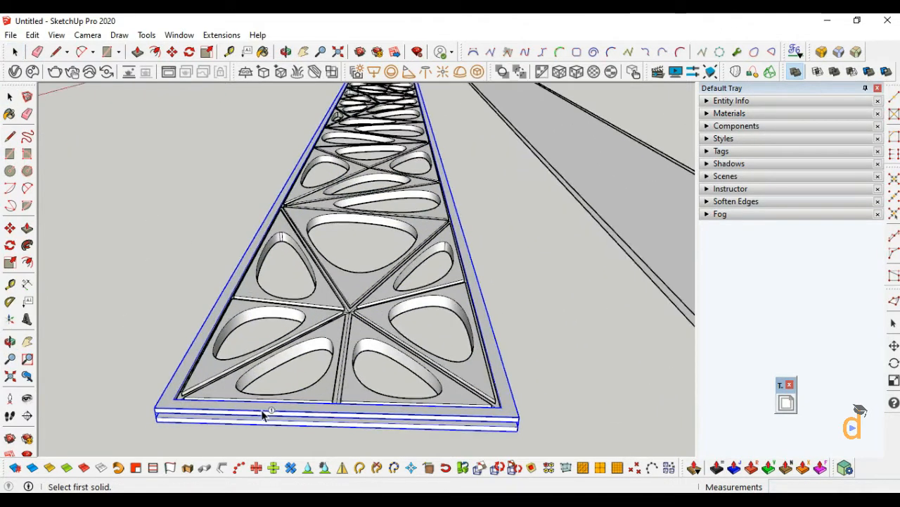
{"action": "scroll", "coordinate": [194, 425], "scroll_direction": "up", "scroll_amount": 4}
{"action": "left_click", "coordinate": [157, 408]}
{"action": "scroll", "coordinate": [157, 408], "scroll_direction": "up", "scroll_amount": 3}
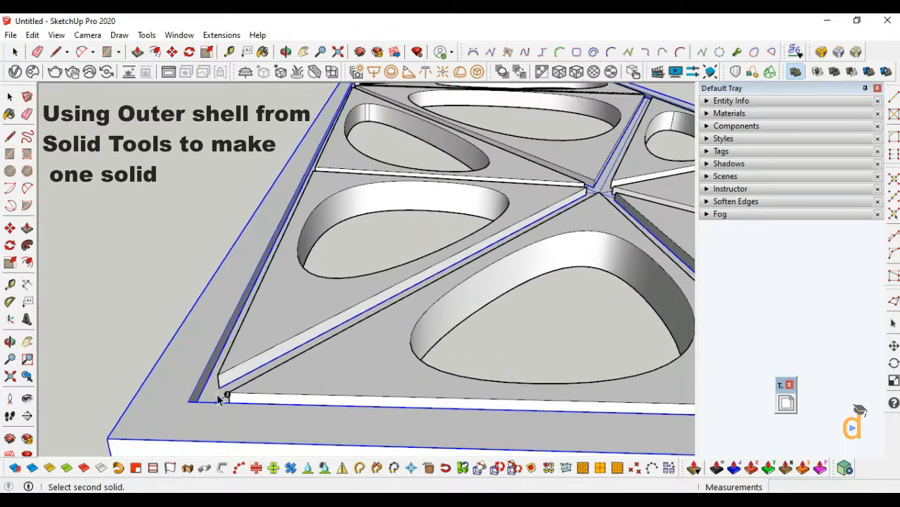
{"action": "scroll", "coordinate": [223, 402], "scroll_direction": "down", "scroll_amount": 5}
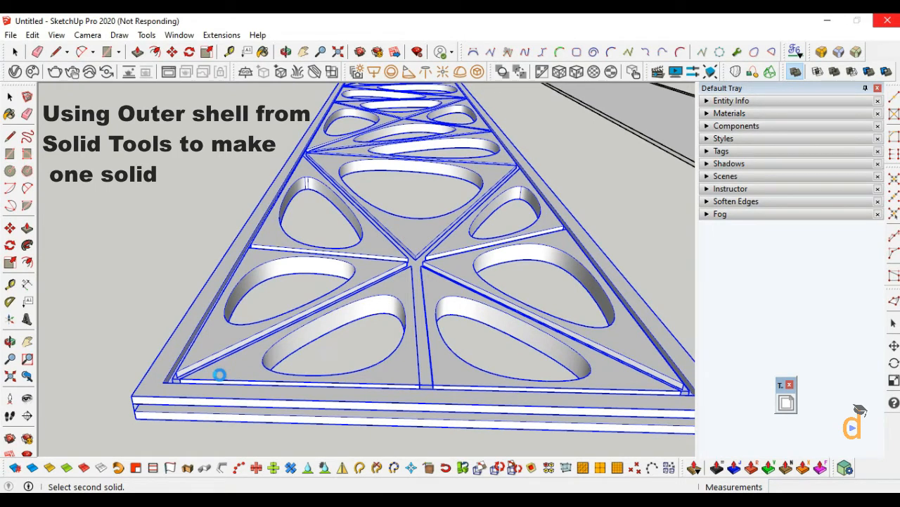
Examine the merged panel's entity type and volume in Entity Info
{"action": "left_click", "coordinate": [9, 342]}
{"action": "left_click_drag", "start_coordinate": [253, 362], "coordinate": [90, 203]}
{"action": "key", "text": "space"}
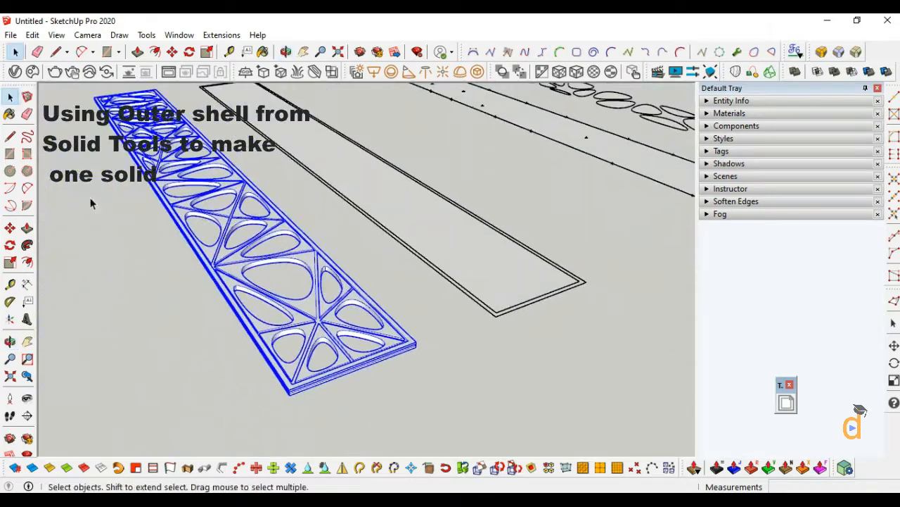
{"action": "left_click", "coordinate": [756, 104]}
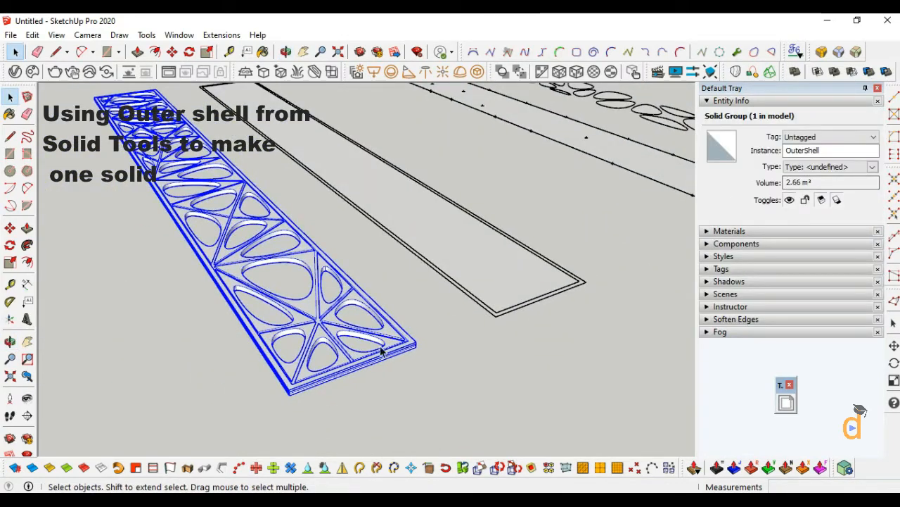
{"action": "left_click", "coordinate": [466, 386]}
{"action": "left_click", "coordinate": [797, 101]}
Rotate the merged panel 90 degrees about its wide end's corner so it stands upright on its long edge
{"action": "key", "text": "o"}
{"action": "left_click_drag", "start_coordinate": [50, 404], "coordinate": [377, 458]}
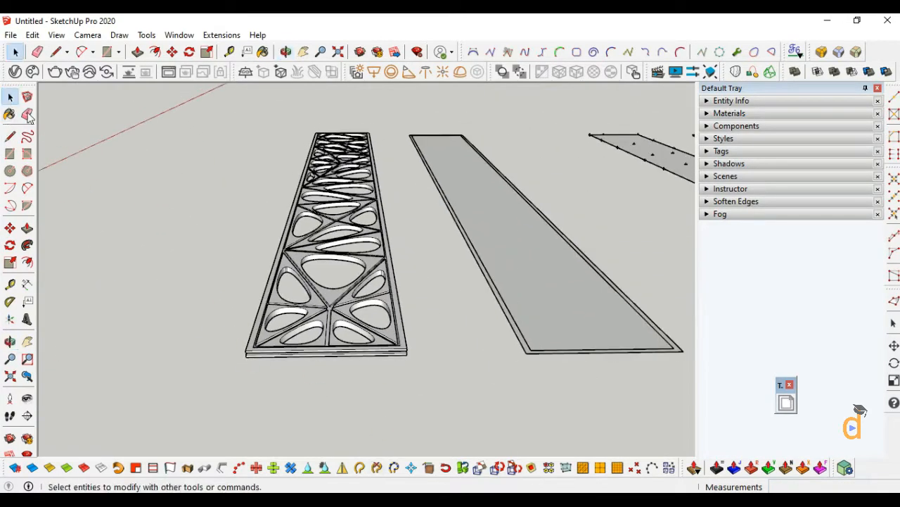
{"action": "scroll", "coordinate": [394, 358], "scroll_direction": "up", "scroll_amount": 4}
{"action": "left_click", "coordinate": [338, 350]}
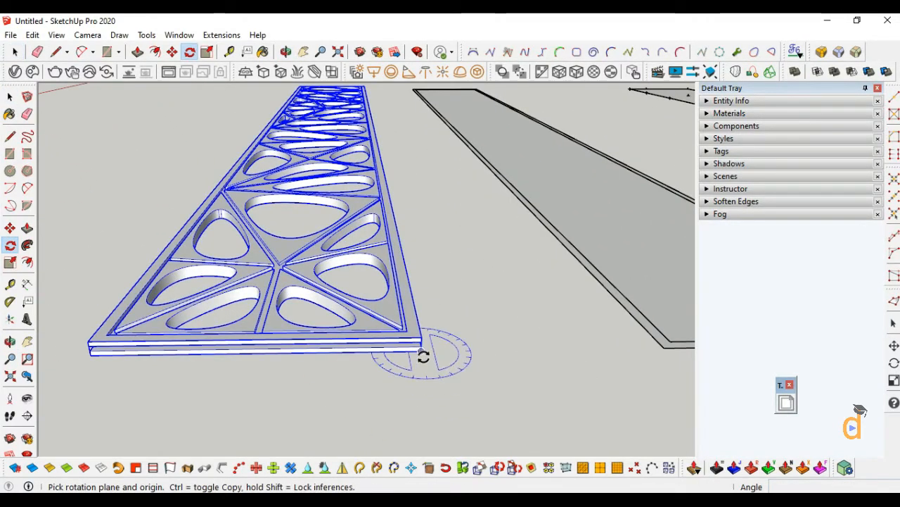
{"action": "left_click", "coordinate": [421, 350]}
{"action": "left_click", "coordinate": [419, 396]}
{"action": "left_click", "coordinate": [336, 350]}
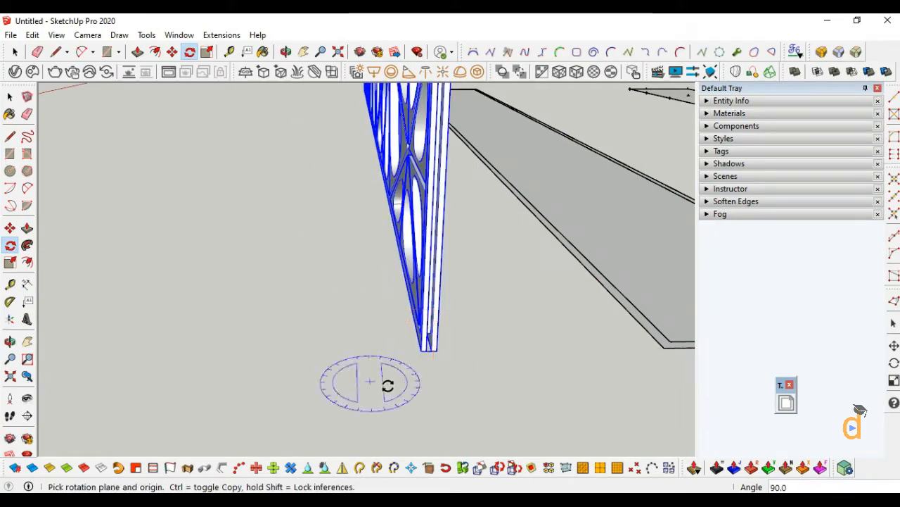
Draw a line bridging the gap between the two border layers at the upright panel's upper corner
{"action": "scroll", "coordinate": [413, 373], "scroll_direction": "down", "scroll_amount": 3}
{"action": "key", "text": "o"}
{"action": "left_click_drag", "start_coordinate": [63, 342], "coordinate": [232, 313]}
{"action": "left_click", "coordinate": [10, 98]}
{"action": "scroll", "coordinate": [380, 383], "scroll_direction": "up", "scroll_amount": 5}
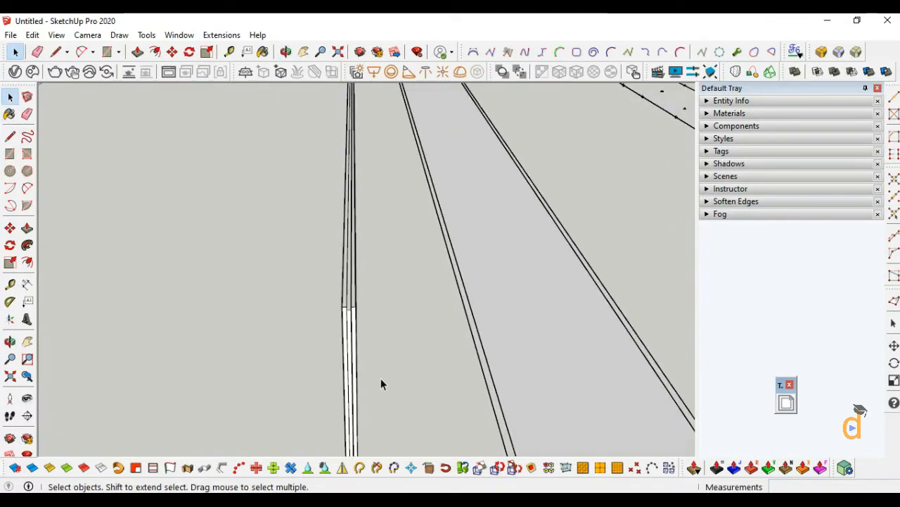
{"action": "left_click", "coordinate": [12, 155]}
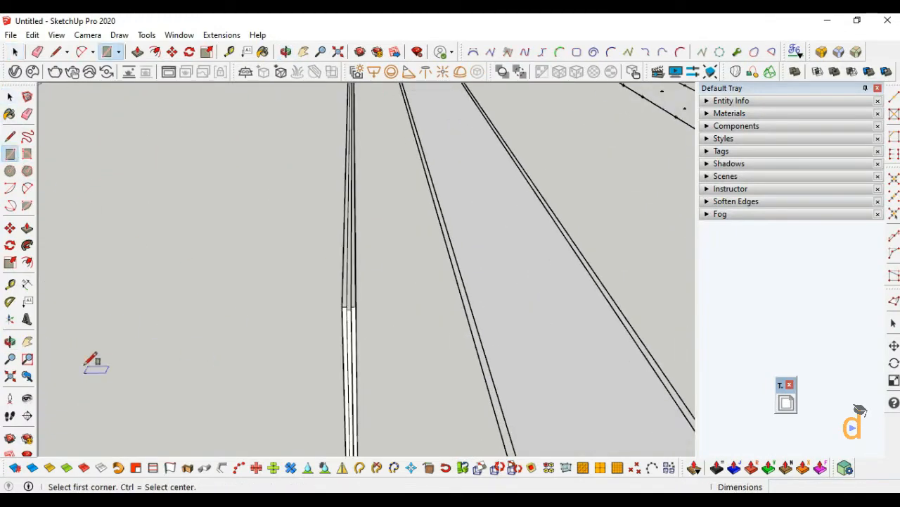
{"action": "middle_click_drag", "start_coordinate": [91, 363], "coordinate": [421, 287]}
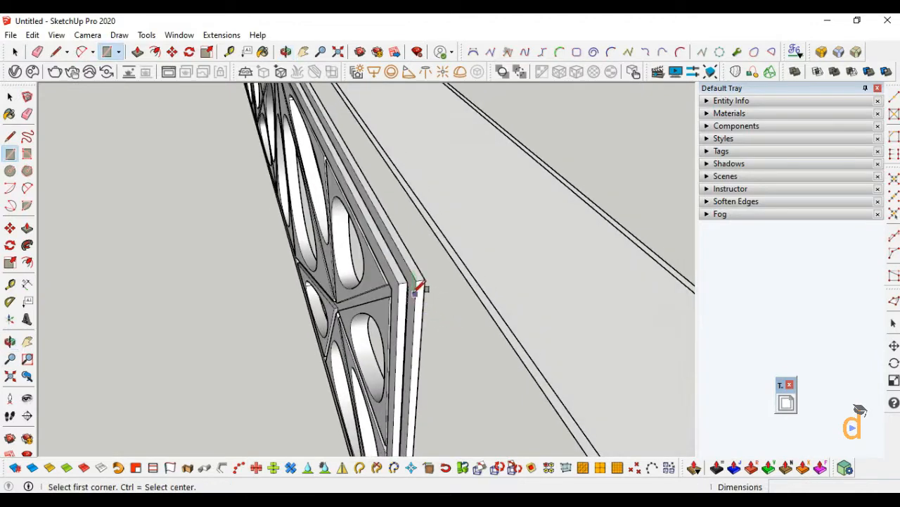
{"action": "scroll", "coordinate": [411, 280], "scroll_direction": "up", "scroll_amount": 2}
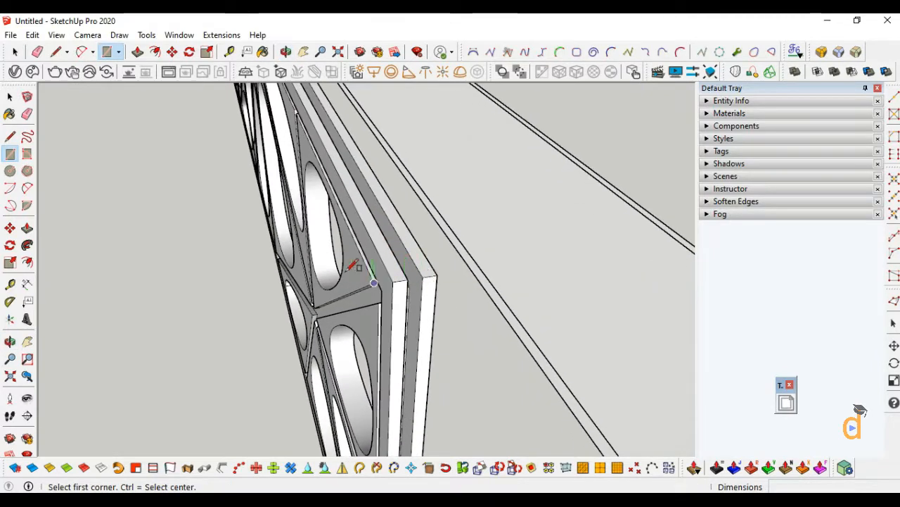
{"action": "middle_click_drag", "start_coordinate": [256, 235], "coordinate": [356, 246]}
{"action": "left_click", "coordinate": [326, 222]}
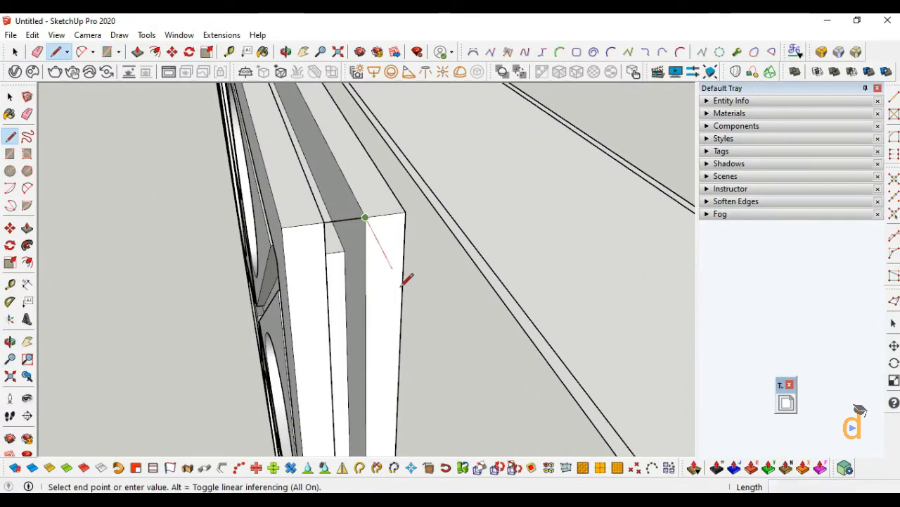
{"action": "middle_click_drag", "start_coordinate": [408, 277], "coordinate": [366, 241]}
{"action": "key", "text": "c"}
{"action": "key", "text": "r"}
{"action": "left_click", "coordinate": [377, 260]}
{"action": "scroll", "coordinate": [381, 331], "scroll_direction": "down", "scroll_amount": 1}
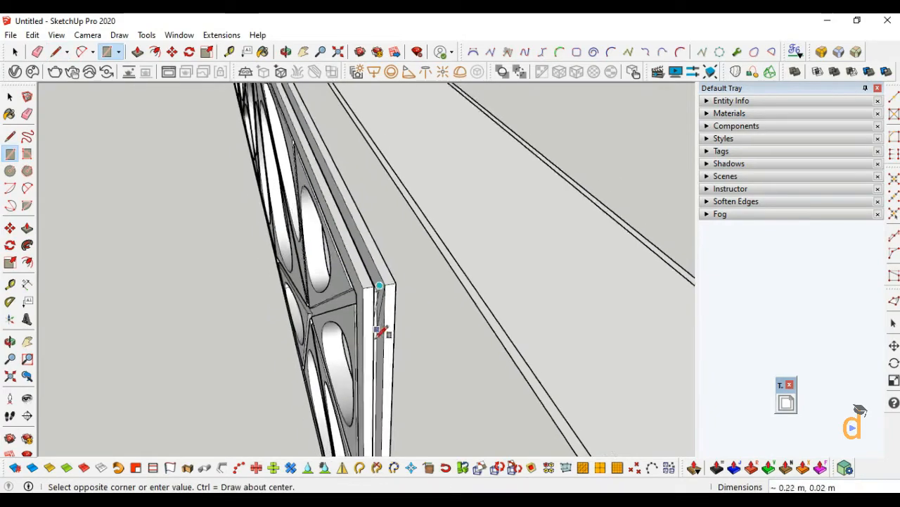
Draw a line bridging the gap between the two border layers at the upright panel's lower corner
{"action": "middle_click_drag", "start_coordinate": [349, 346], "coordinate": [246, 338]}
{"action": "scroll", "coordinate": [522, 310], "scroll_direction": "down", "scroll_amount": 4}
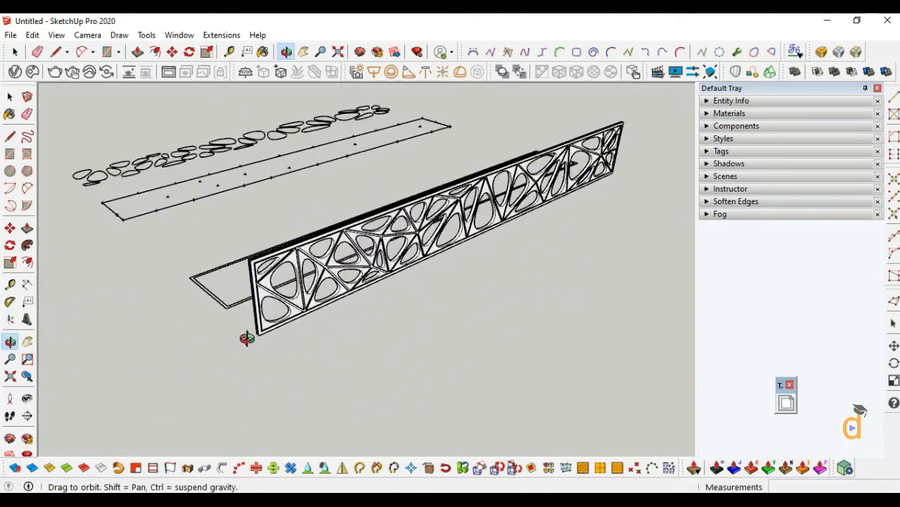
{"action": "scroll", "coordinate": [272, 316], "scroll_direction": "up", "scroll_amount": 6}
{"action": "left_click", "coordinate": [10, 136]}
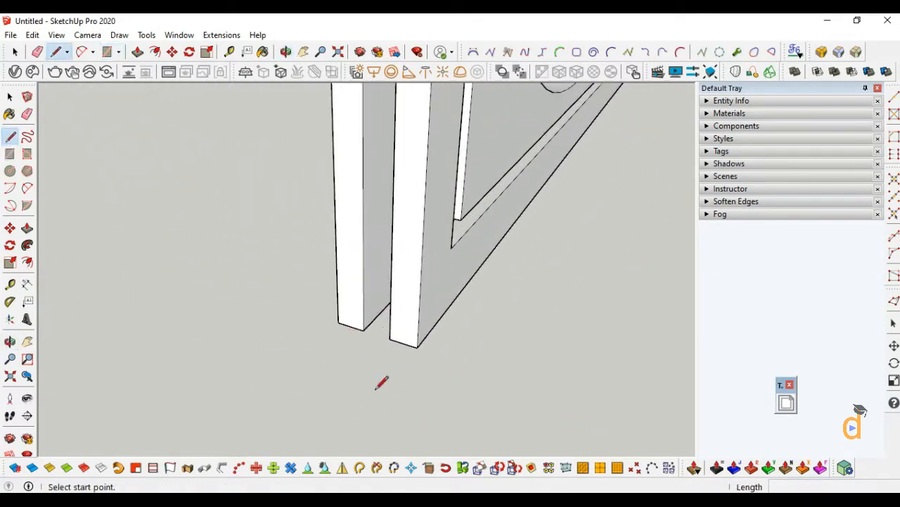
{"action": "left_click", "coordinate": [363, 329]}
{"action": "scroll", "coordinate": [278, 367], "scroll_direction": "down", "scroll_amount": 6}
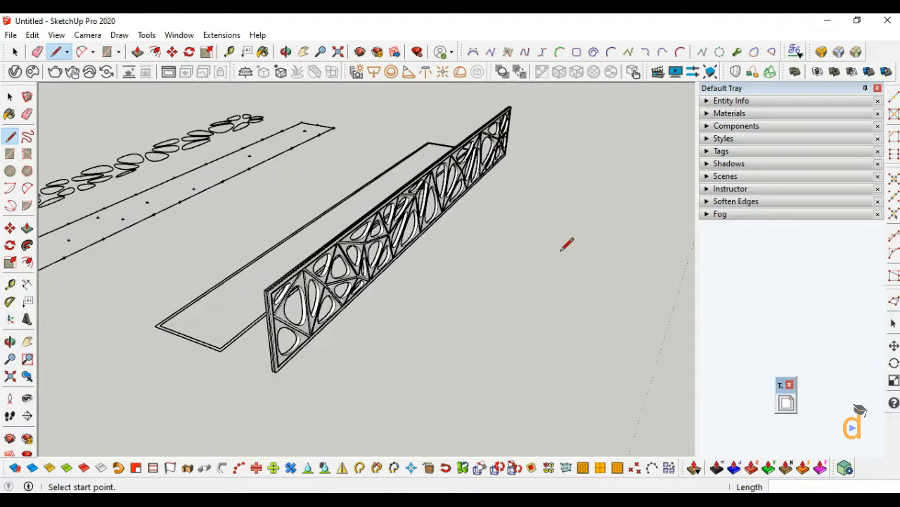
{"action": "left_click", "coordinate": [10, 341]}
{"action": "left_click_drag", "start_coordinate": [591, 318], "coordinate": [375, 305]}
{"action": "scroll", "coordinate": [376, 306], "scroll_direction": "up", "scroll_amount": 5}
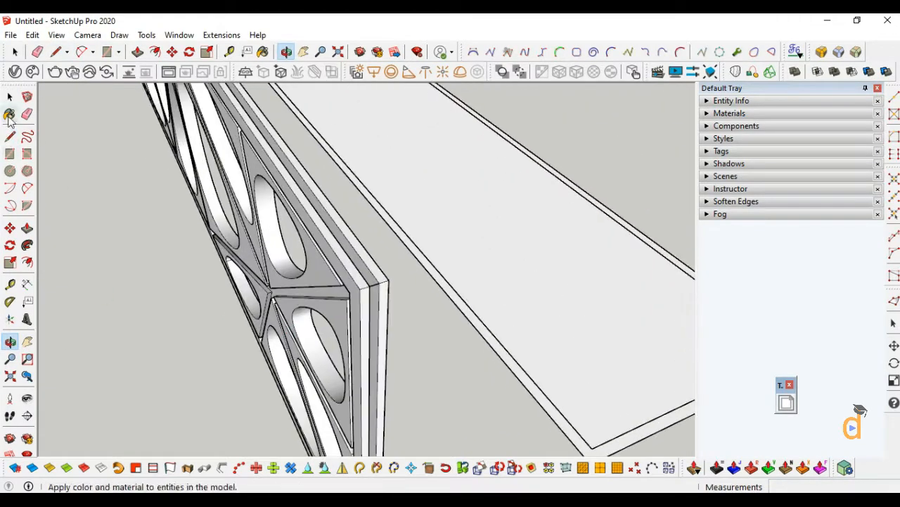
{"action": "scroll", "coordinate": [421, 328], "scroll_direction": "down", "scroll_amount": 3}
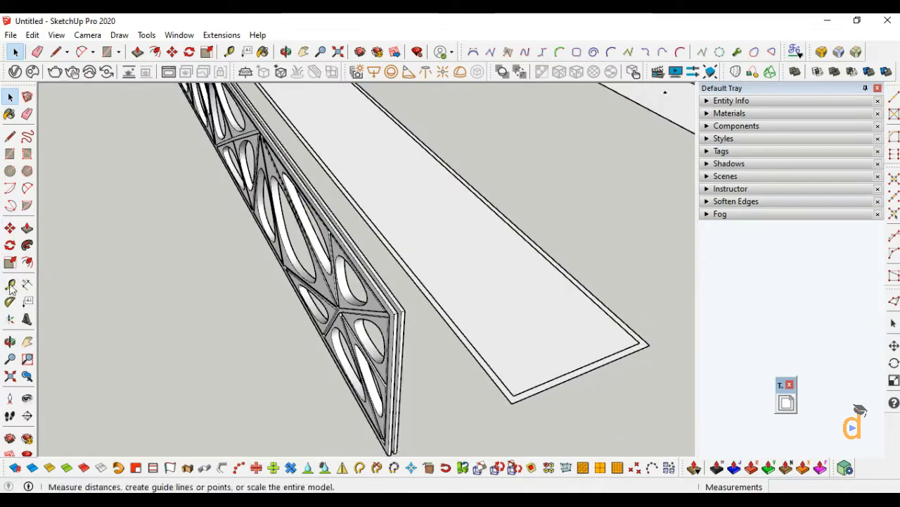
{"action": "left_click", "coordinate": [10, 341]}
{"action": "left_click_drag", "start_coordinate": [241, 336], "coordinate": [275, 303]}
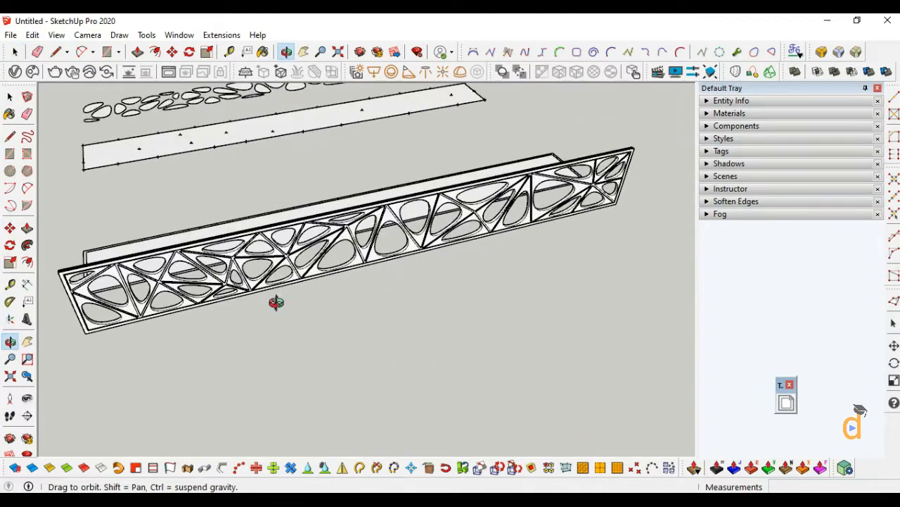
Draw a rectangle covering the upright panel's front face between its diagonally opposite outer corners and make it a group
{"action": "scroll", "coordinate": [630, 151], "scroll_direction": "up", "scroll_amount": 6}
{"action": "left_click", "coordinate": [591, 146]}
{"action": "scroll", "coordinate": [626, 140], "scroll_direction": "down", "scroll_amount": 7}
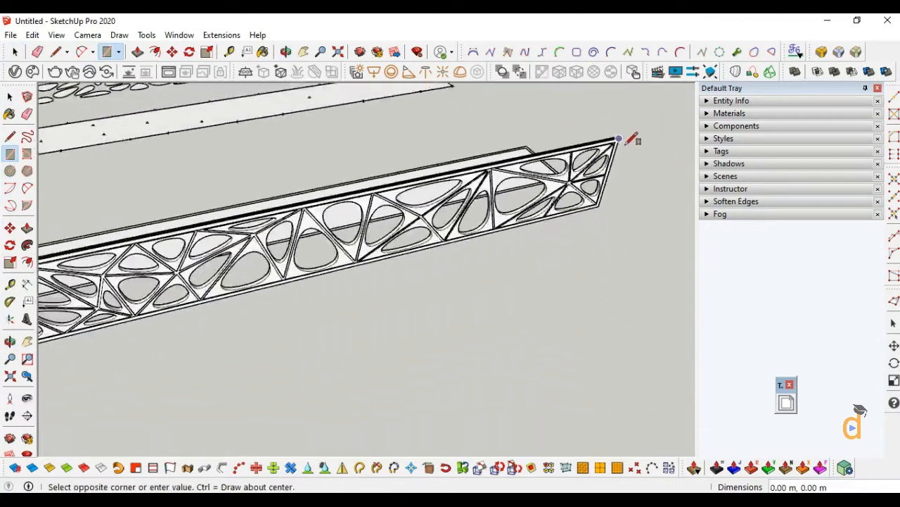
{"action": "scroll", "coordinate": [189, 300], "scroll_direction": "up", "scroll_amount": 3}
{"action": "scroll", "coordinate": [191, 297], "scroll_direction": "up", "scroll_amount": 3}
{"action": "scroll", "coordinate": [179, 290], "scroll_direction": "up", "scroll_amount": 4}
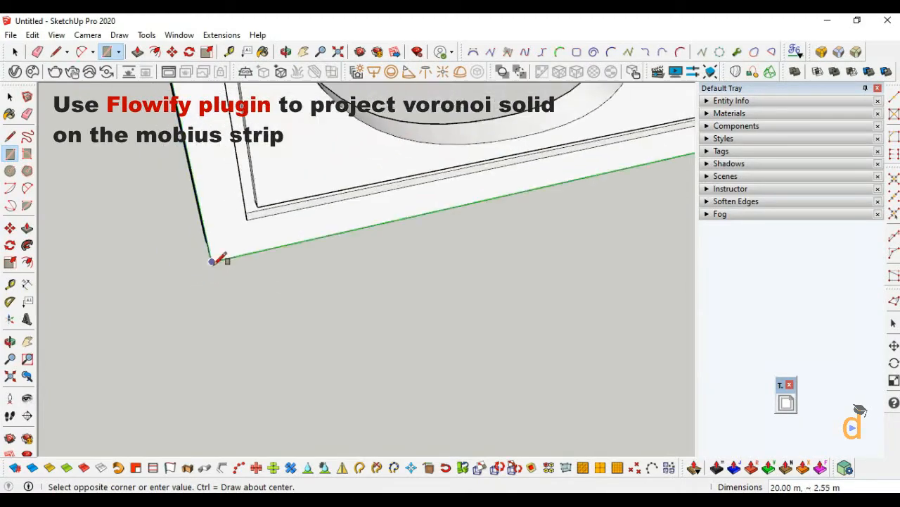
{"action": "left_click", "coordinate": [213, 261]}
{"action": "scroll", "coordinate": [194, 351], "scroll_direction": "down", "scroll_amount": 6}
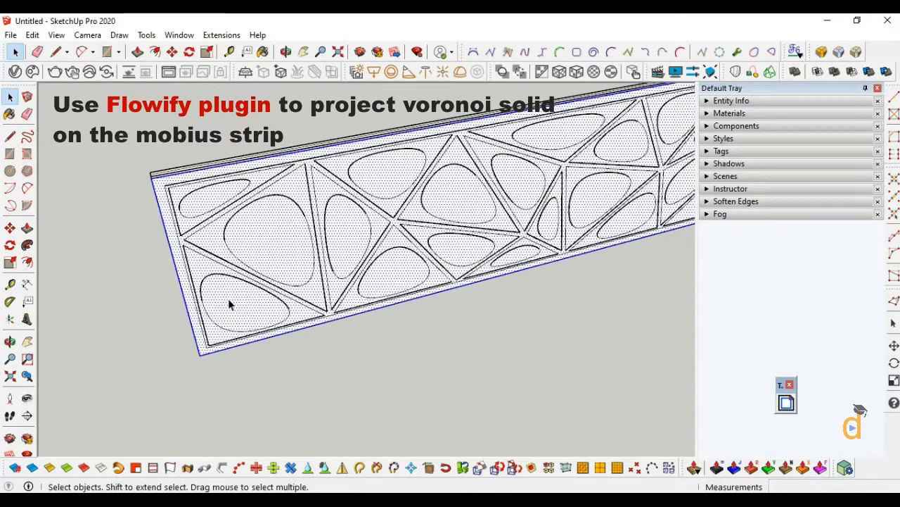
{"action": "right_click", "coordinate": [247, 237]}
{"action": "key", "text": "Escape"}
{"action": "left_click", "coordinate": [10, 342]}
{"action": "left_click_drag", "start_coordinate": [408, 268], "coordinate": [355, 299]}
{"action": "left_click", "coordinate": [11, 233]}
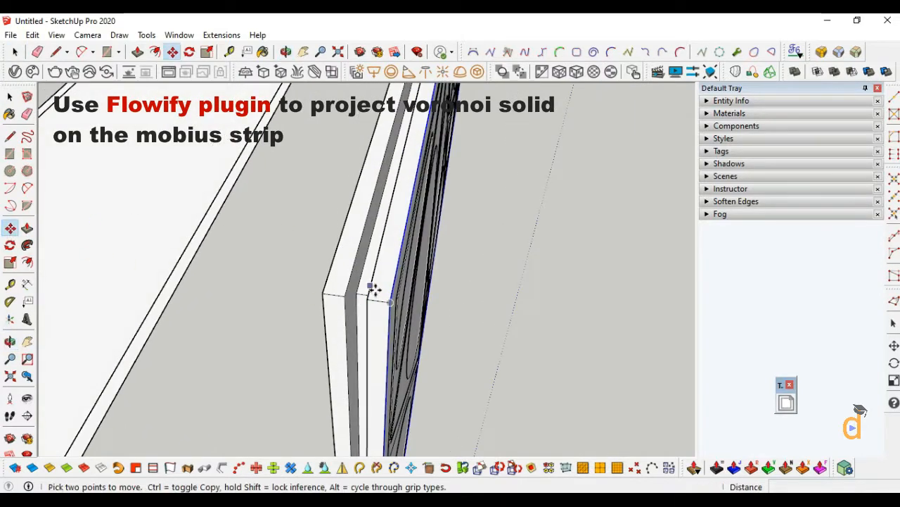
{"action": "left_click", "coordinate": [388, 299]}
{"action": "scroll", "coordinate": [362, 296], "scroll_direction": "up", "scroll_amount": 5}
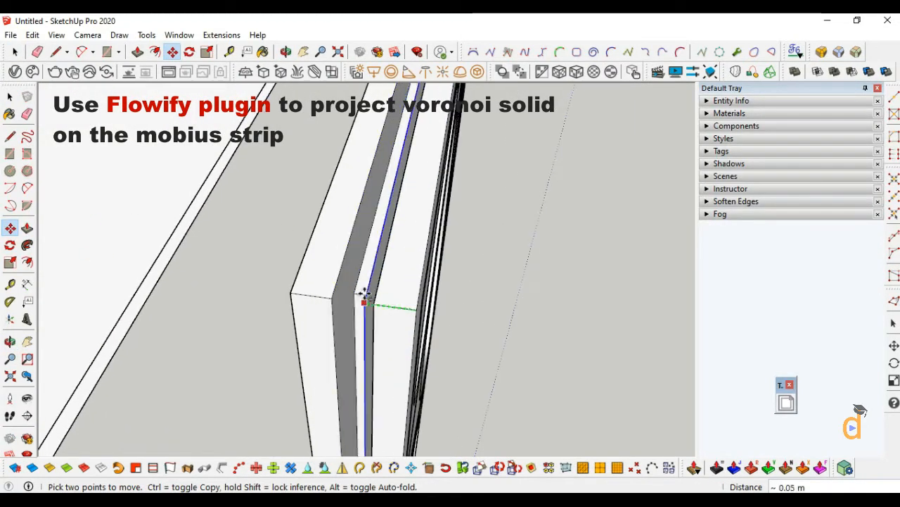
{"action": "scroll", "coordinate": [362, 296], "scroll_direction": "up", "scroll_amount": 3}
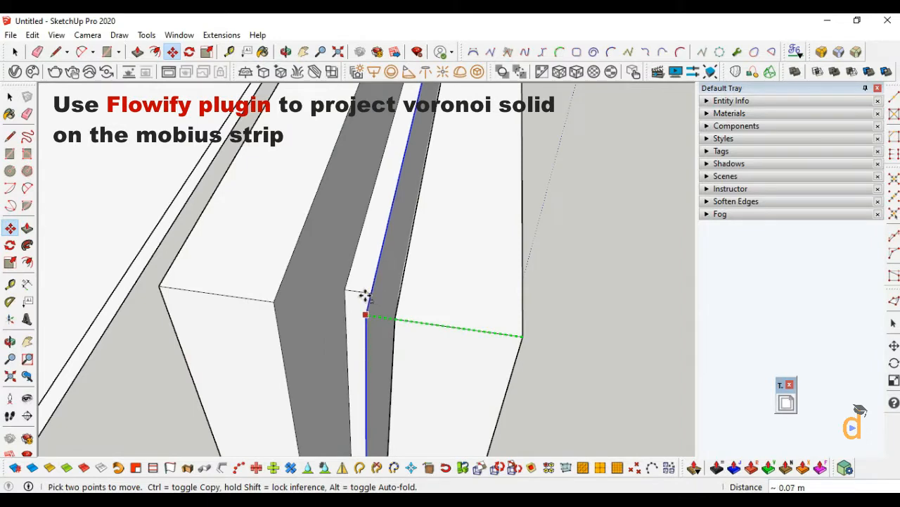
{"action": "key", "text": "Escape"}
Move the rectangle inward from the panel's outer face to the middle of the panel's thickness
{"action": "left_click", "coordinate": [10, 341]}
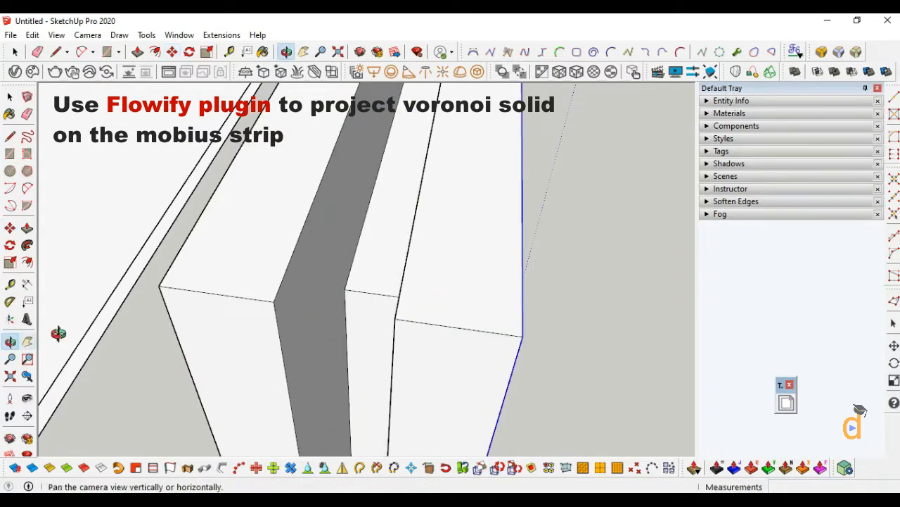
{"action": "left_click_drag", "start_coordinate": [57, 331], "coordinate": [262, 335]}
{"action": "key", "text": "m"}
{"action": "left_click", "coordinate": [481, 294]}
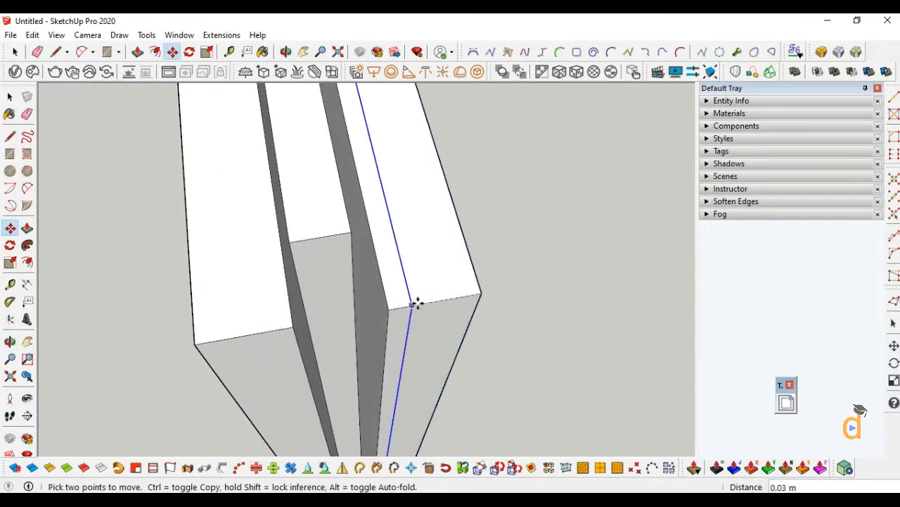
{"action": "key", "text": "Escape"}
Draw a line from the rectangle's near upper corner to the inner corner of the Möbius strip's gap edge
{"action": "left_click", "coordinate": [10, 341]}
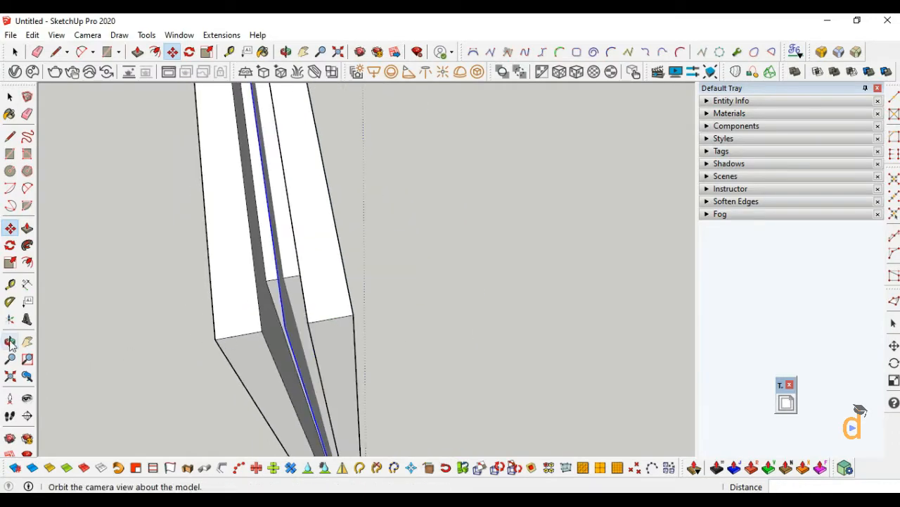
{"action": "left_click_drag", "start_coordinate": [141, 330], "coordinate": [508, 243]}
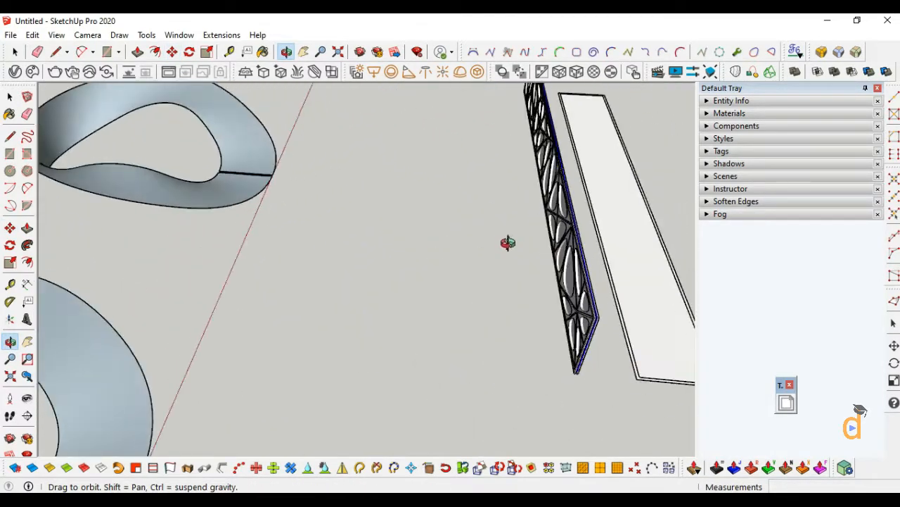
{"action": "left_click", "coordinate": [10, 97]}
{"action": "key", "text": "l"}
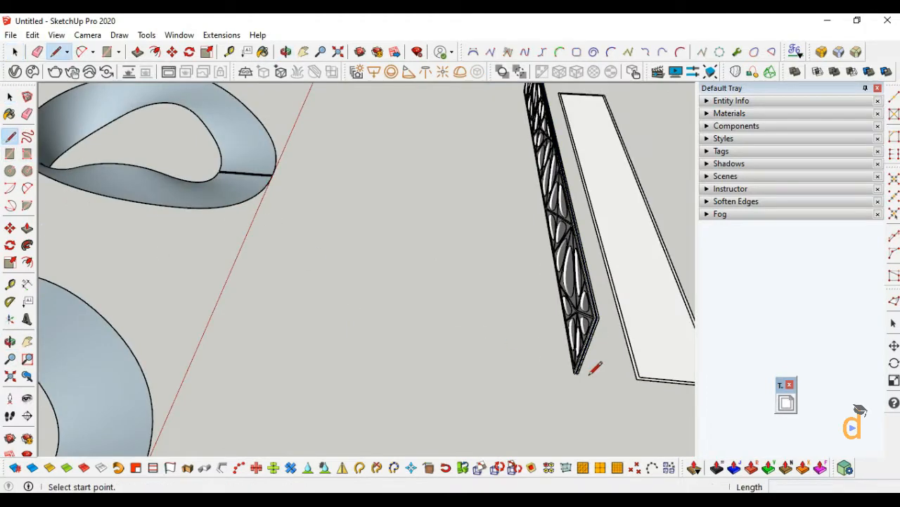
{"action": "scroll", "coordinate": [593, 315], "scroll_direction": "up", "scroll_amount": 5}
{"action": "left_click", "coordinate": [594, 276]}
{"action": "scroll", "coordinate": [605, 309], "scroll_direction": "down", "scroll_amount": 5}
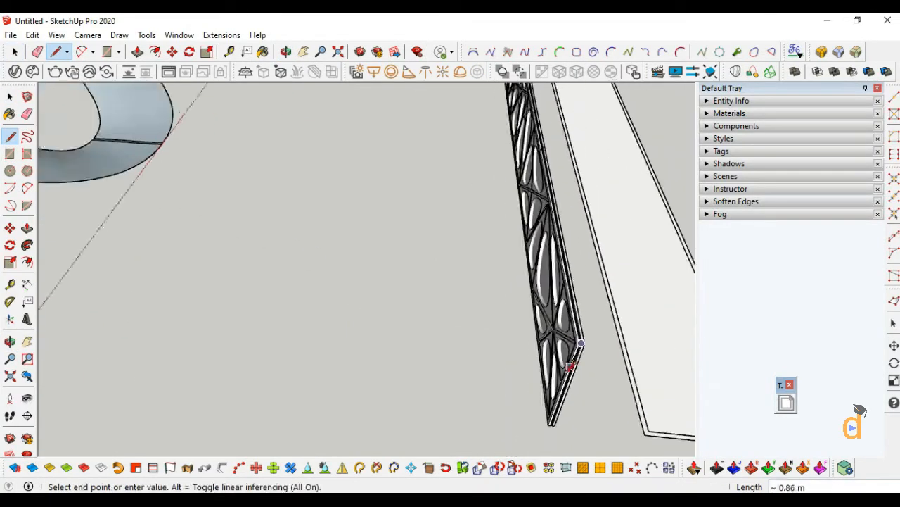
{"action": "scroll", "coordinate": [211, 211], "scroll_direction": "up", "scroll_amount": 8}
{"action": "left_click", "coordinate": [215, 219]}
{"action": "scroll", "coordinate": [362, 288], "scroll_direction": "down", "scroll_amount": 2}
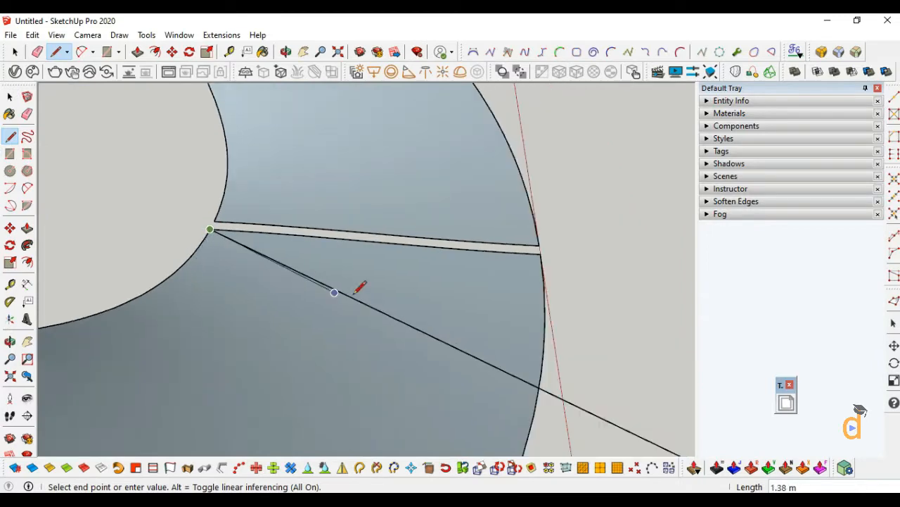
{"action": "key", "text": "Escape"}
Draw a line from the outer corner of the Möbius strip's gap edge to the rectangle's near lower corner
{"action": "left_click", "coordinate": [206, 228]}
{"action": "scroll", "coordinate": [181, 187], "scroll_direction": "down", "scroll_amount": 6}
{"action": "scroll", "coordinate": [472, 366], "scroll_direction": "up", "scroll_amount": 6}
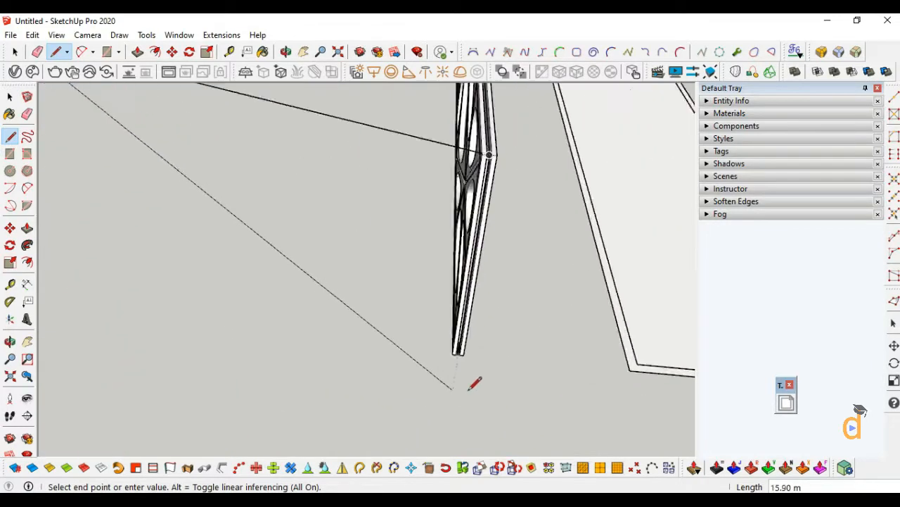
{"action": "left_click", "coordinate": [476, 327]}
{"action": "scroll", "coordinate": [464, 366], "scroll_direction": "down", "scroll_amount": 6}
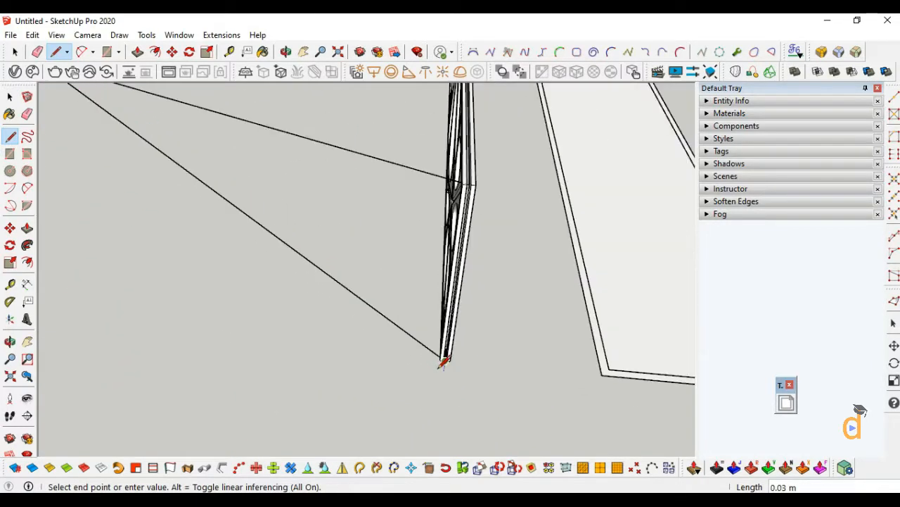
{"action": "key", "text": "Escape"}
Group the two lines connecting the Möbius strip to the rectangle
{"action": "middle_click_drag", "start_coordinate": [241, 298], "coordinate": [340, 315]}
{"action": "left_click", "coordinate": [10, 99]}
{"action": "left_click", "coordinate": [187, 202]}
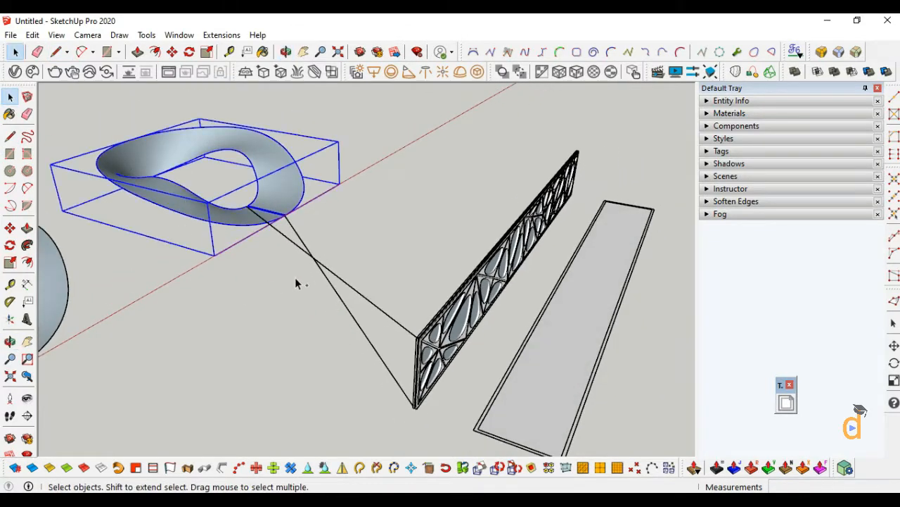
{"action": "middle_click_drag", "start_coordinate": [321, 274], "coordinate": [394, 336]}
{"action": "left_click", "coordinate": [327, 302]}
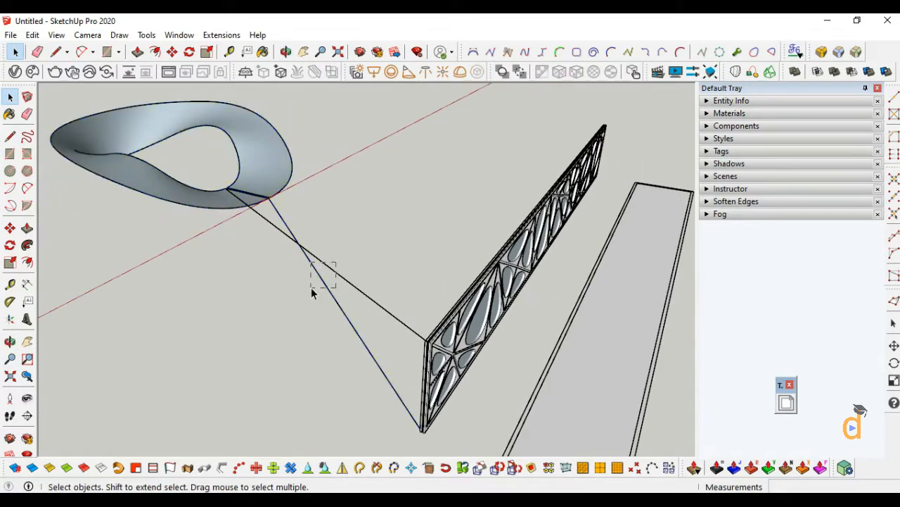
{"action": "right_click", "coordinate": [320, 283]}
{"action": "left_click", "coordinate": [354, 206]}
{"action": "middle_click_drag", "start_coordinate": [353, 206], "coordinate": [249, 378]}
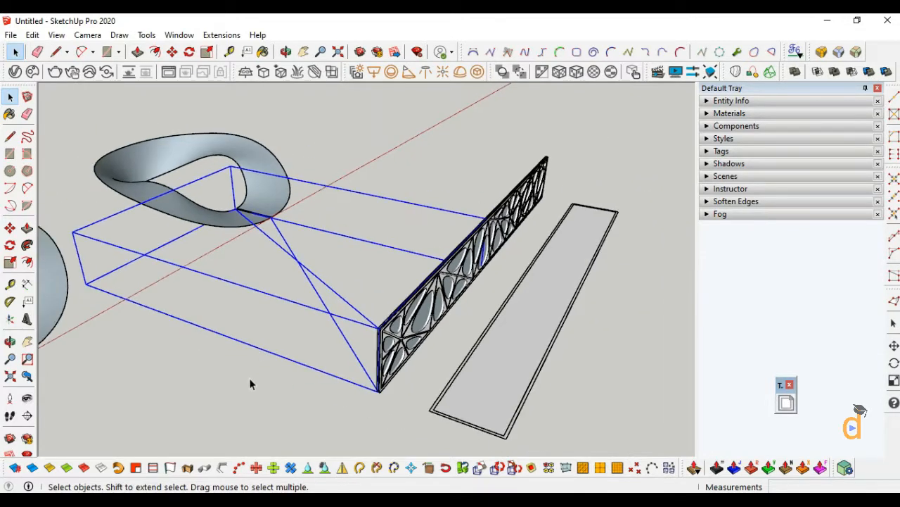
{"action": "left_click", "coordinate": [249, 377]}
Group the Möbius strip, the connecting lines and the rectangle inside the panel together
{"action": "left_click", "coordinate": [160, 205]}
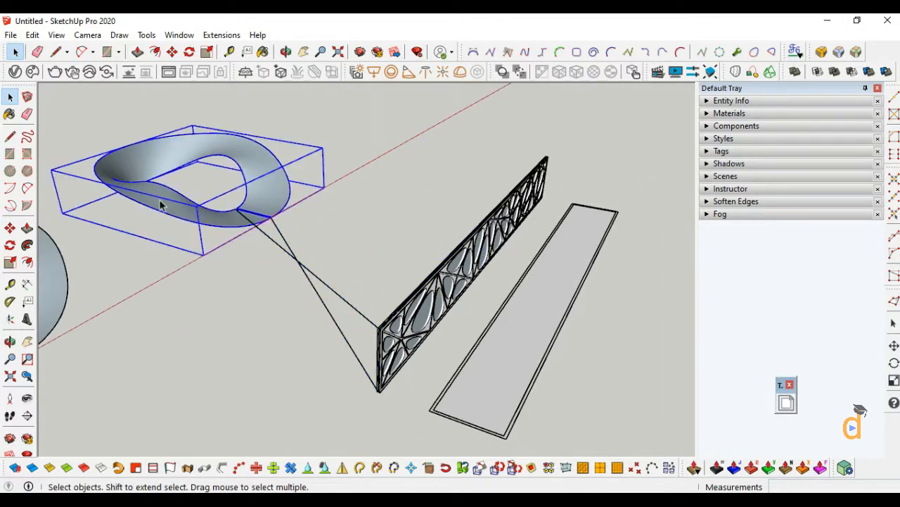
{"action": "scroll", "coordinate": [380, 324], "scroll_direction": "up", "scroll_amount": 10}
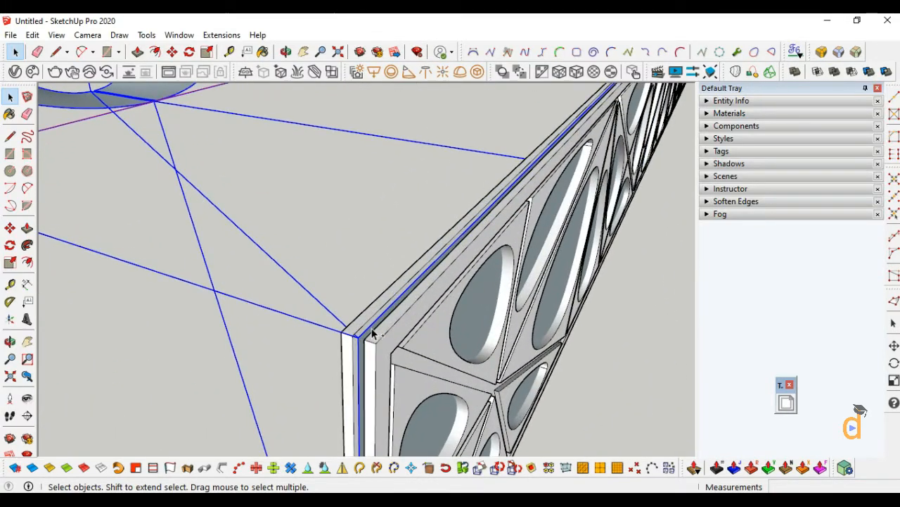
{"action": "scroll", "coordinate": [371, 334], "scroll_direction": "down", "scroll_amount": 10}
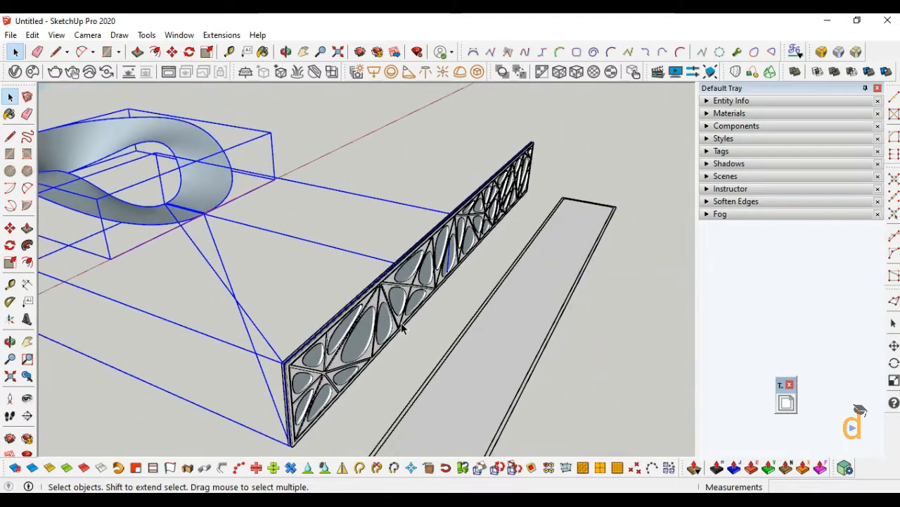
{"action": "right_click", "coordinate": [232, 257]}
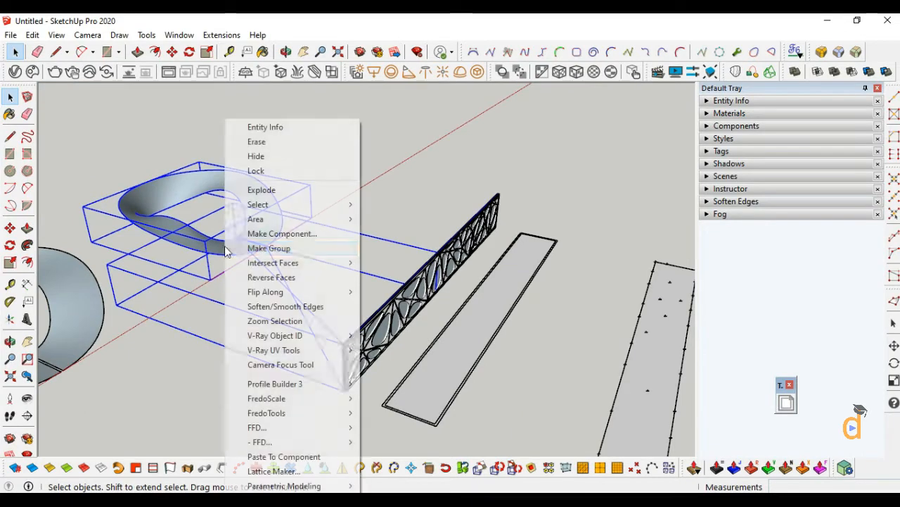
{"action": "left_click", "coordinate": [254, 248]}
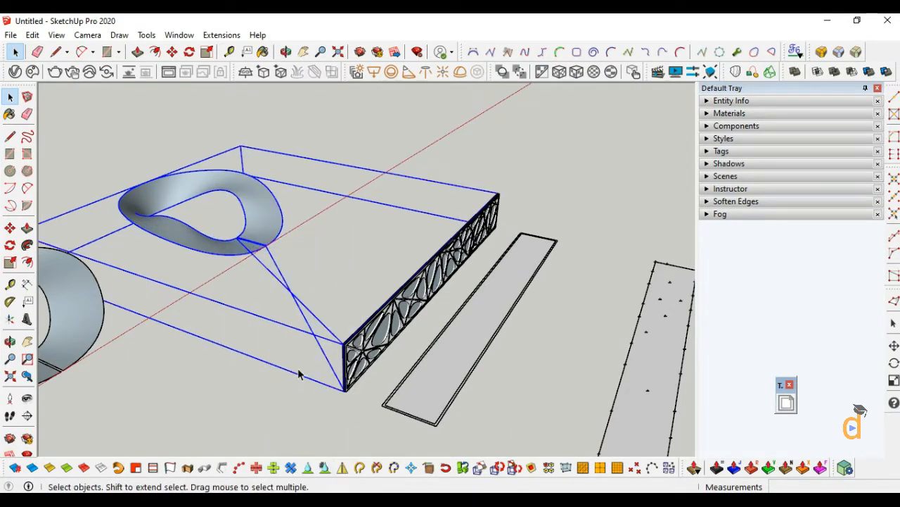
Select the perforated panel together with the combined group and project the panel onto the Möbius strip with Flowify
{"action": "scroll", "coordinate": [378, 355], "scroll_direction": "up", "scroll_amount": 2}
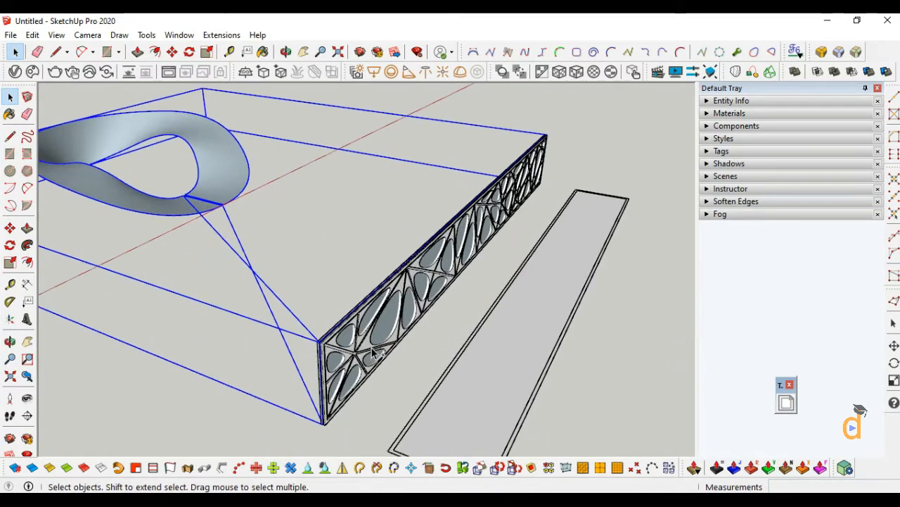
{"action": "left_click", "coordinate": [374, 351], "text": "shift"}
{"action": "scroll", "coordinate": [389, 359], "scroll_direction": "down", "scroll_amount": 3}
{"action": "left_click", "coordinate": [10, 341]}
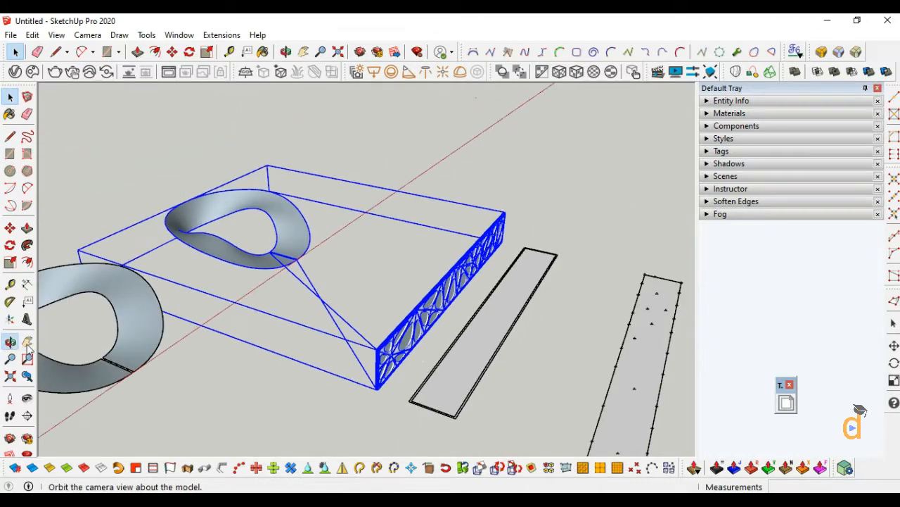
{"action": "left_click_drag", "start_coordinate": [155, 336], "coordinate": [222, 272]}
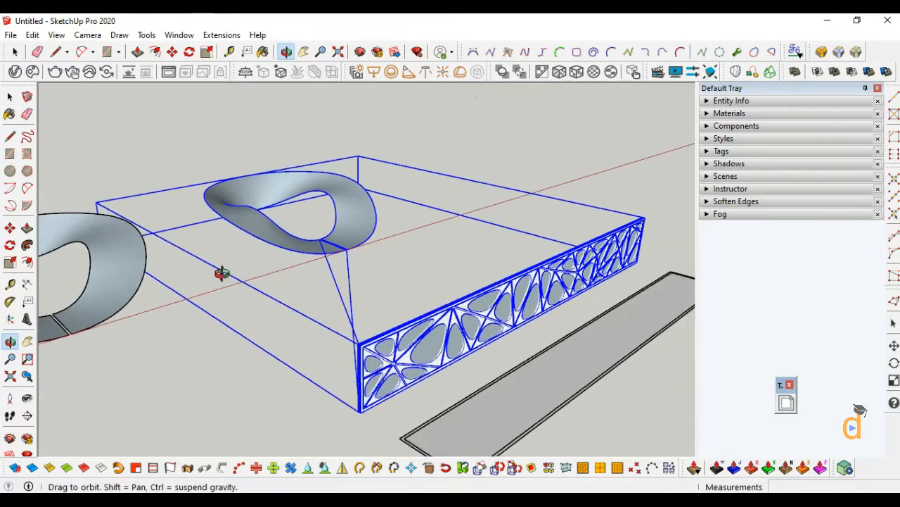
{"action": "left_click", "coordinate": [225, 37]}
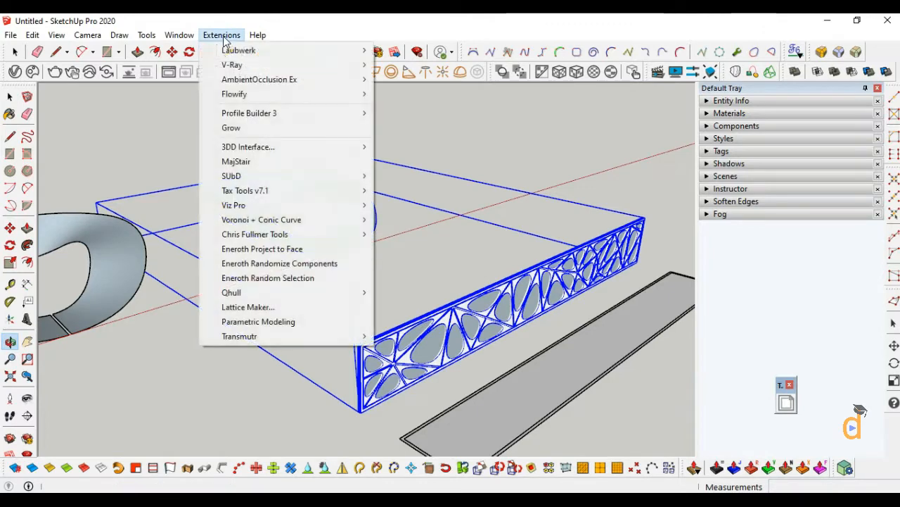
{"action": "mouse_move", "coordinate": [364, 94]}
{"action": "left_click", "coordinate": [408, 94]}
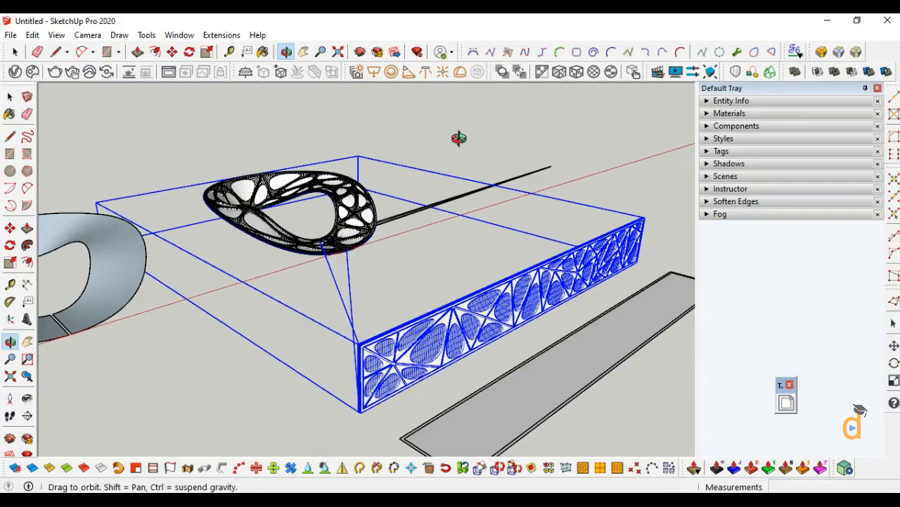
Examine the projected perforated mesh around the Möbius strip's gap for faults
{"action": "scroll", "coordinate": [343, 220], "scroll_direction": "up", "scroll_amount": 10}
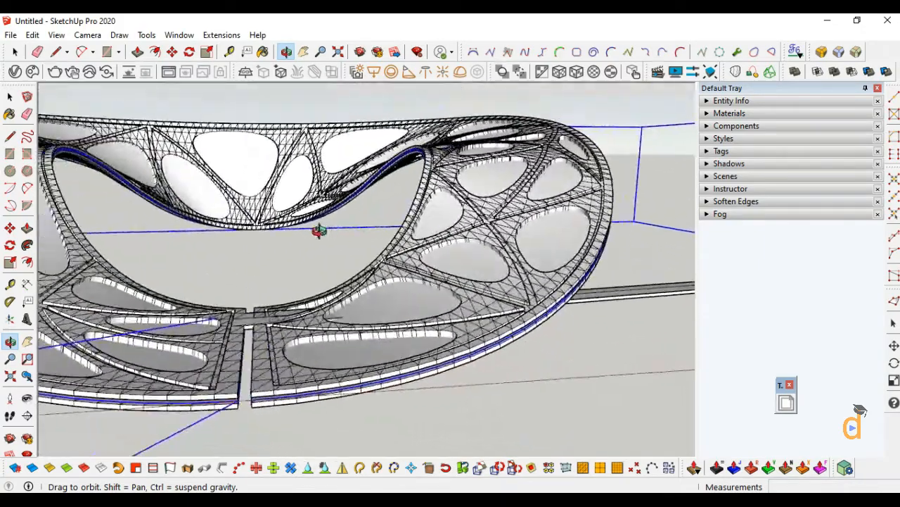
{"action": "scroll", "coordinate": [243, 293], "scroll_direction": "up", "scroll_amount": 10}
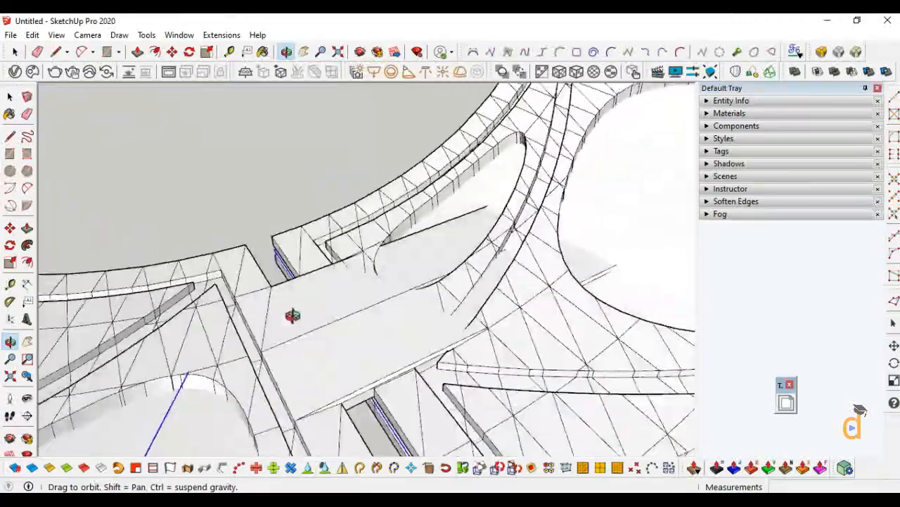
{"action": "scroll", "coordinate": [292, 315], "scroll_direction": "down", "scroll_amount": 6}
{"action": "middle_click_drag", "start_coordinate": [274, 279], "coordinate": [183, 183]}
{"action": "scroll", "coordinate": [275, 359], "scroll_direction": "up", "scroll_amount": 3}
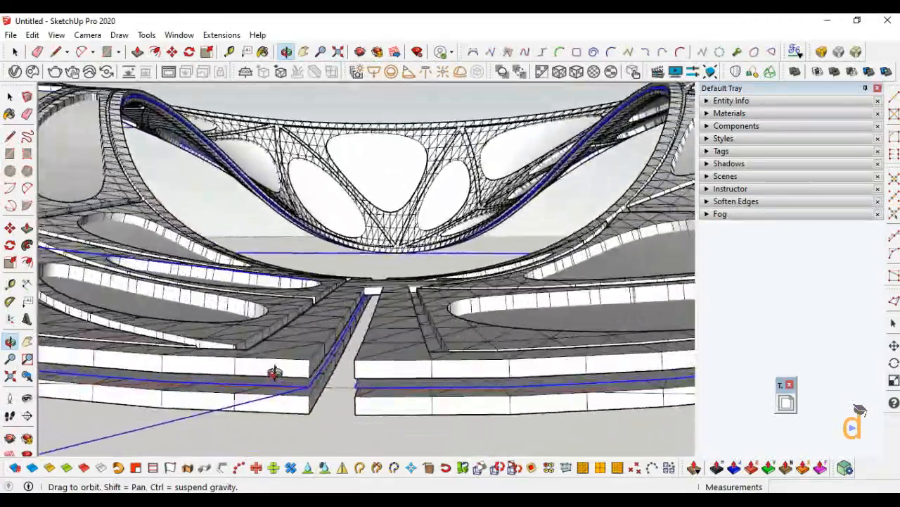
{"action": "middle_click_drag", "start_coordinate": [275, 372], "coordinate": [357, 326]}
{"action": "scroll", "coordinate": [357, 326], "scroll_direction": "down", "scroll_amount": 5}
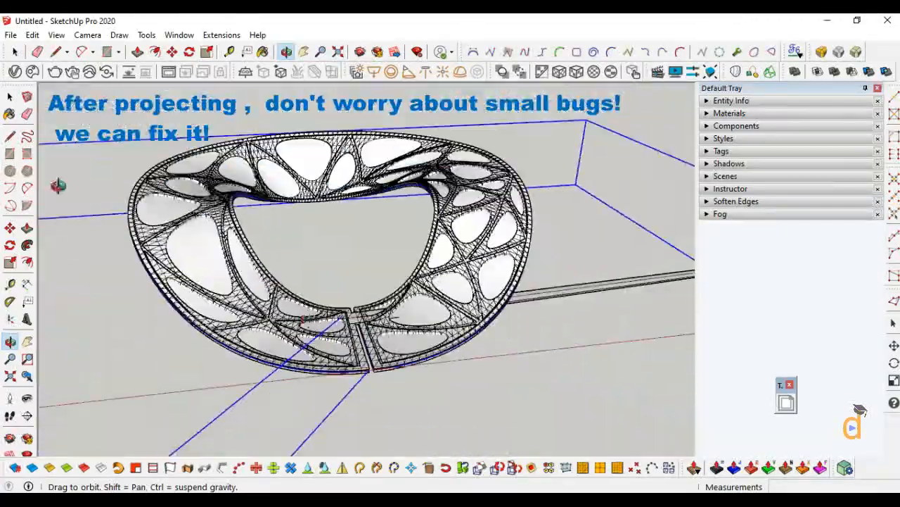
Place a copy of the projected perforated mesh farther along the red axis, clear of the original
{"action": "left_click", "coordinate": [10, 96]}
{"action": "left_click", "coordinate": [134, 130]}
{"action": "scroll", "coordinate": [181, 182], "scroll_direction": "up", "scroll_amount": 2}
{"action": "left_click", "coordinate": [152, 190]}
{"action": "key", "text": "m"}
{"action": "scroll", "coordinate": [186, 200], "scroll_direction": "down", "scroll_amount": 3}
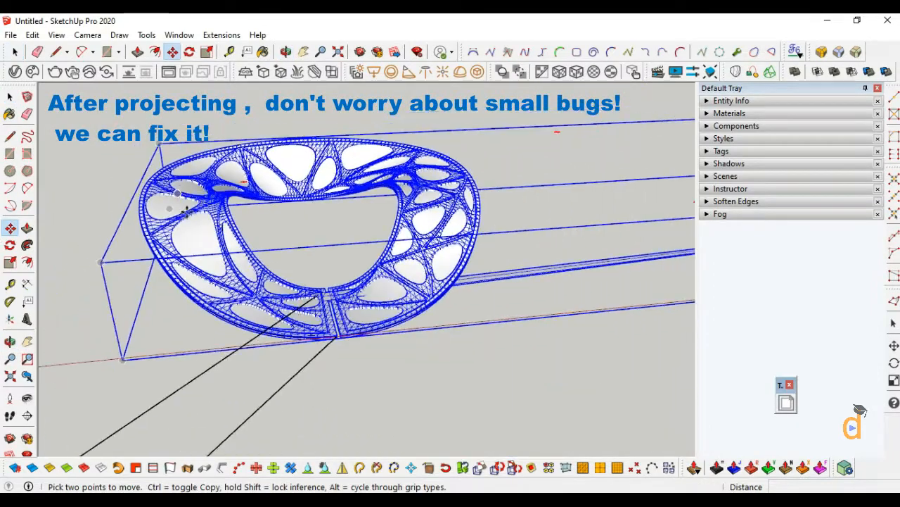
{"action": "scroll", "coordinate": [336, 334], "scroll_direction": "up", "scroll_amount": 3}
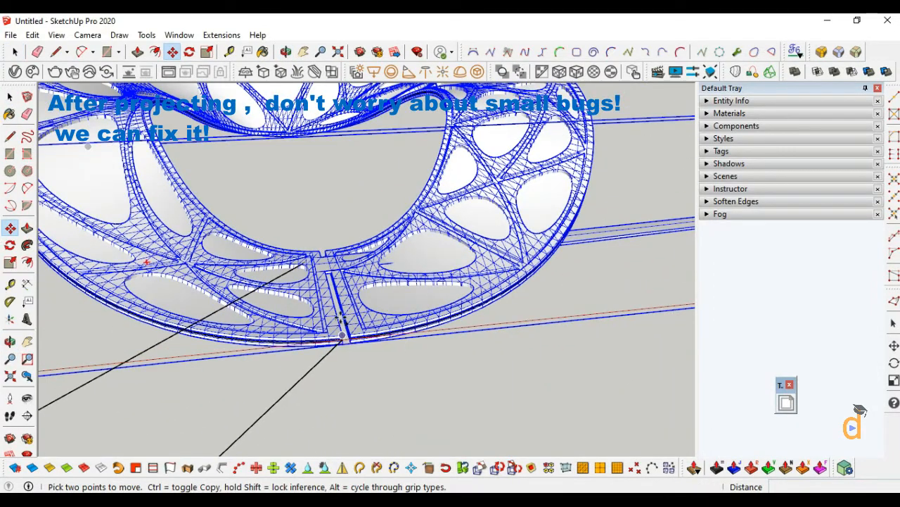
{"action": "key", "text": "ctrl"}
{"action": "left_click", "coordinate": [341, 320]}
{"action": "scroll", "coordinate": [341, 320], "scroll_direction": "down", "scroll_amount": 10}
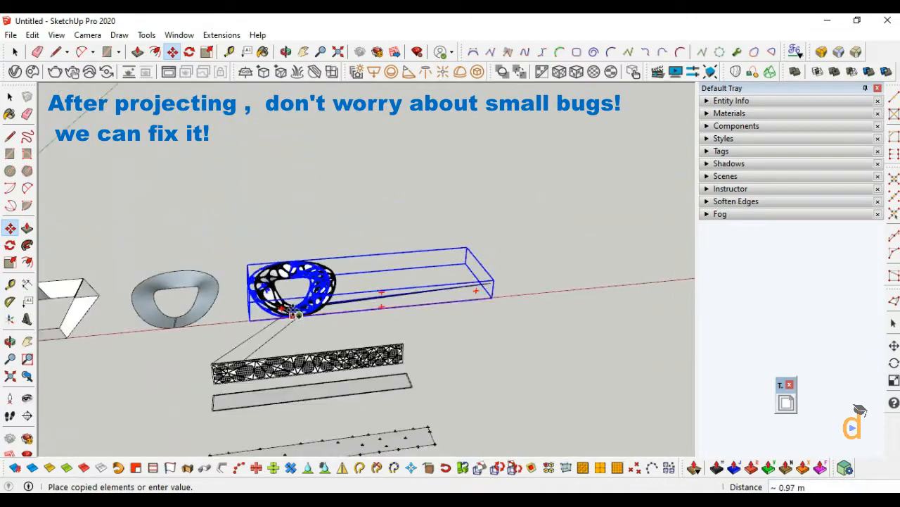
{"action": "left_click", "coordinate": [567, 298]}
Open the copied mesh for editing and delete the lower stray face and its edges bridging the strip's gap
{"action": "scroll", "coordinate": [581, 282], "scroll_direction": "up", "scroll_amount": 6}
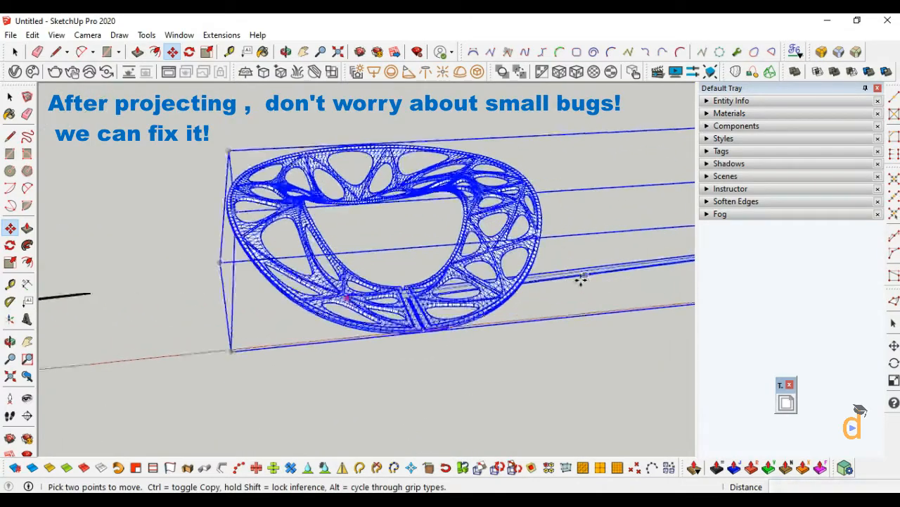
{"action": "scroll", "coordinate": [362, 292], "scroll_direction": "up", "scroll_amount": 10}
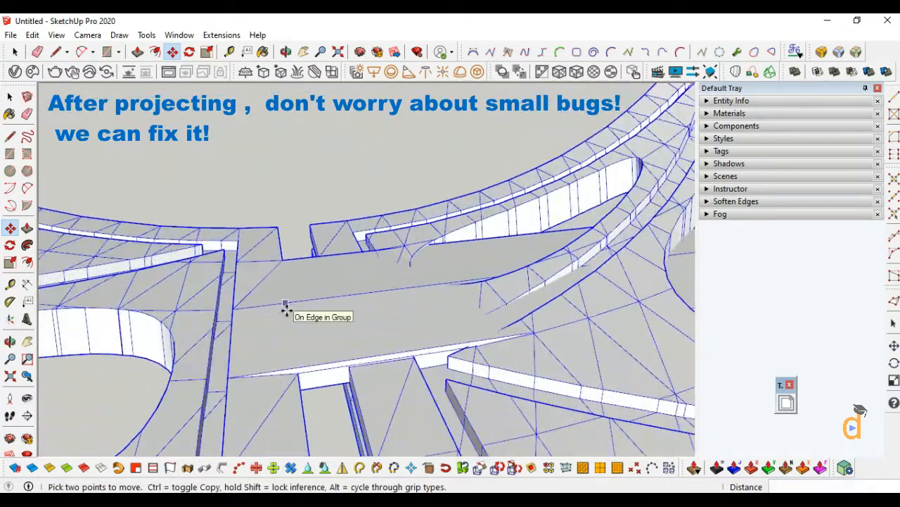
{"action": "key", "text": "space"}
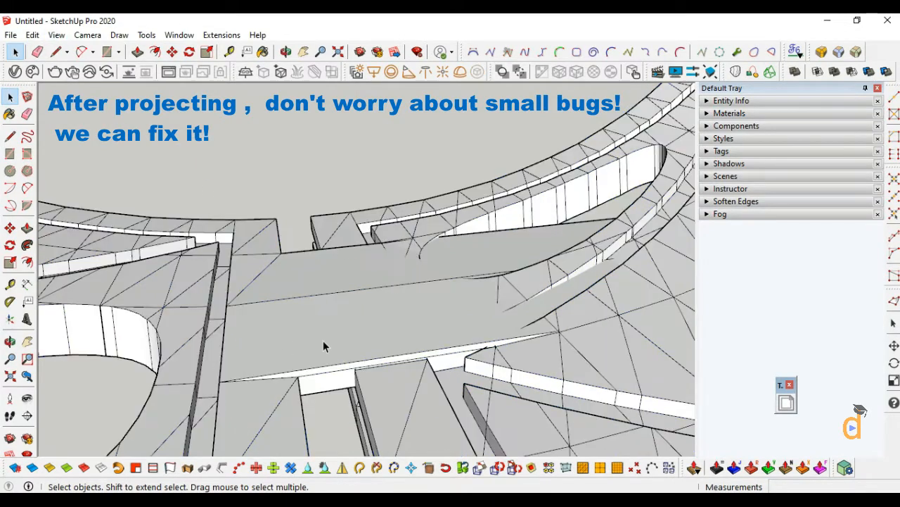
{"action": "left_click", "coordinate": [322, 340]}
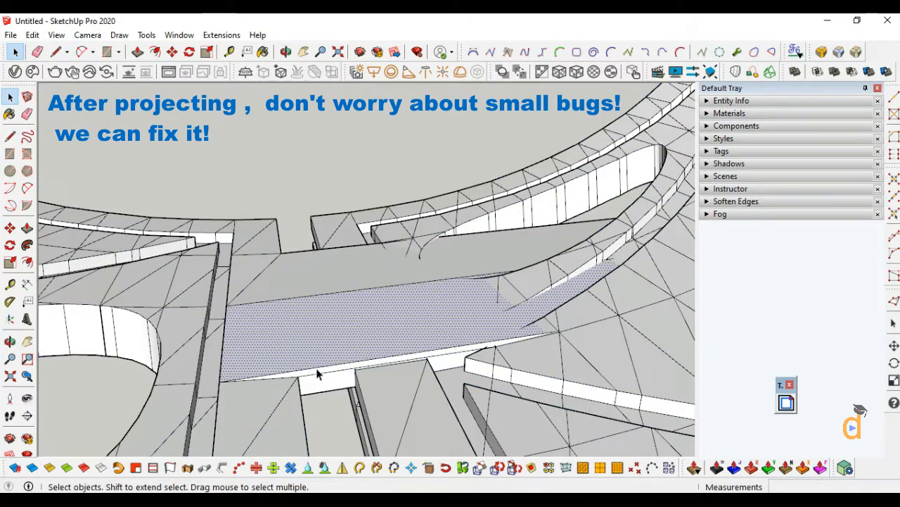
{"action": "left_click", "coordinate": [317, 372]}
{"action": "key", "text": "Delete"}
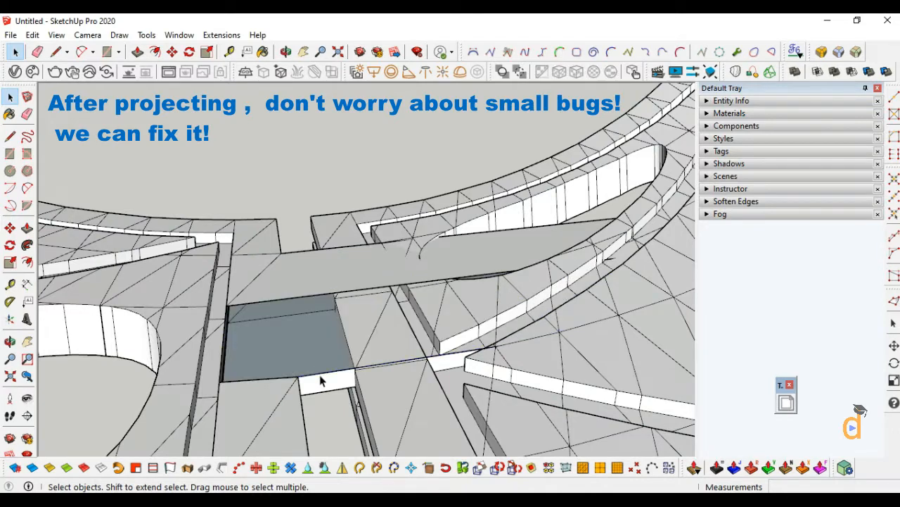
{"action": "key", "text": "Delete"}
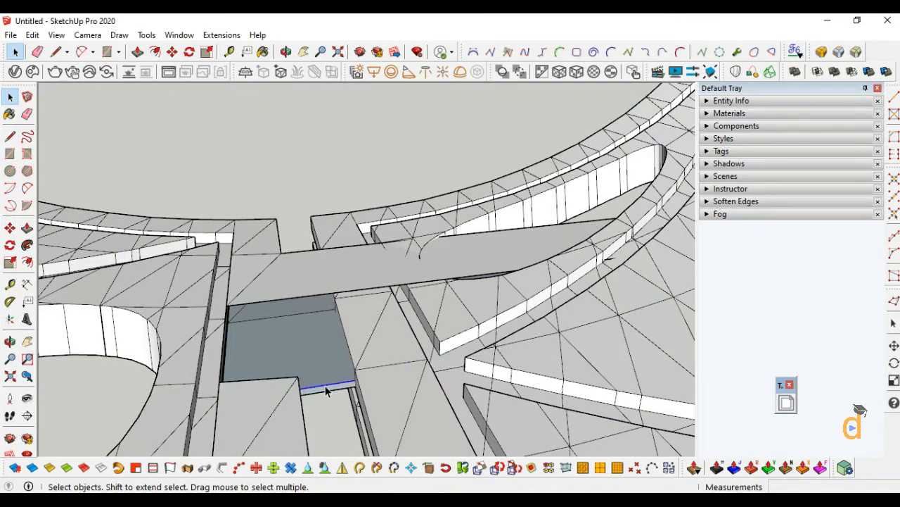
{"action": "key", "text": "Delete"}
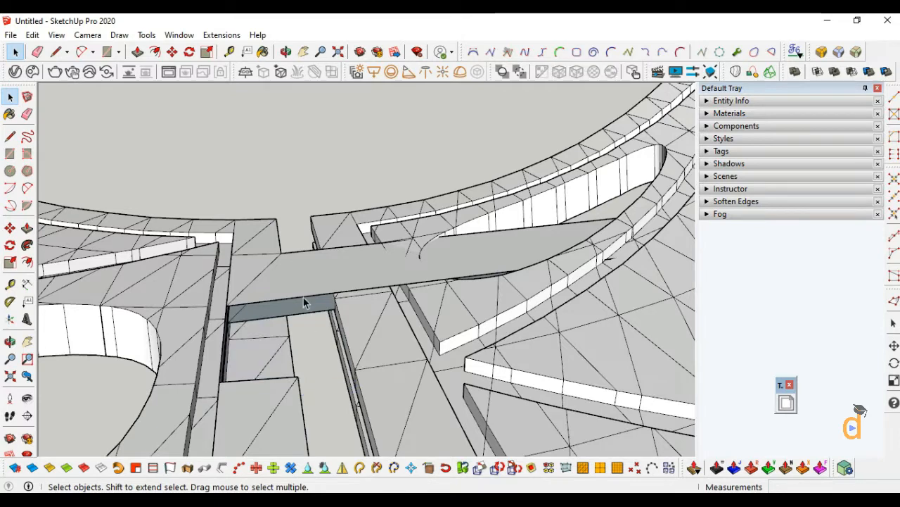
Delete the remaining stray faces and edges that span the gap and the neighbouring perforation
{"action": "left_click", "coordinate": [303, 296]}
{"action": "key", "text": "Delete"}
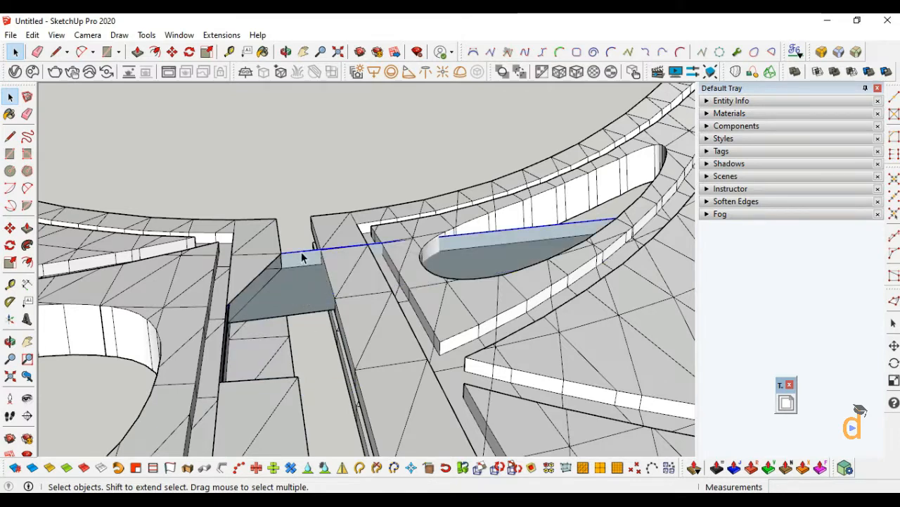
{"action": "key", "text": "Delete"}
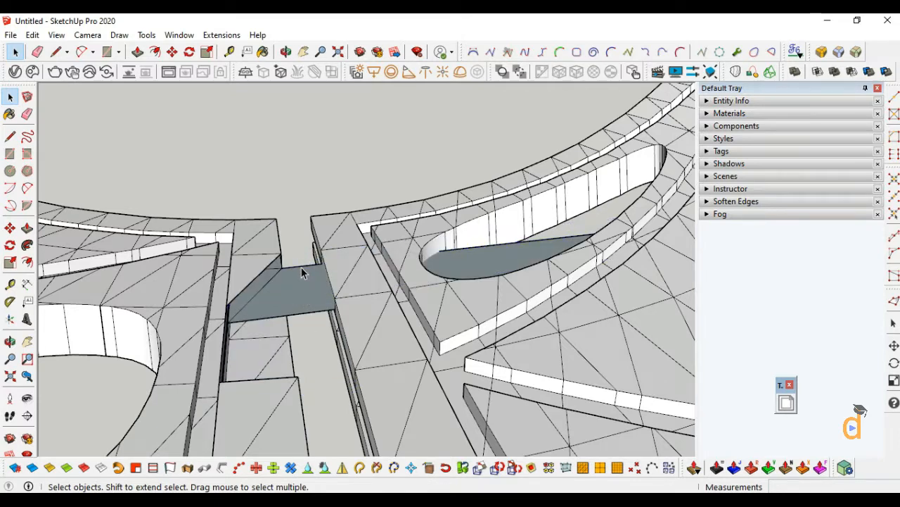
{"action": "left_click", "coordinate": [301, 267]}
{"action": "key", "text": "Delete"}
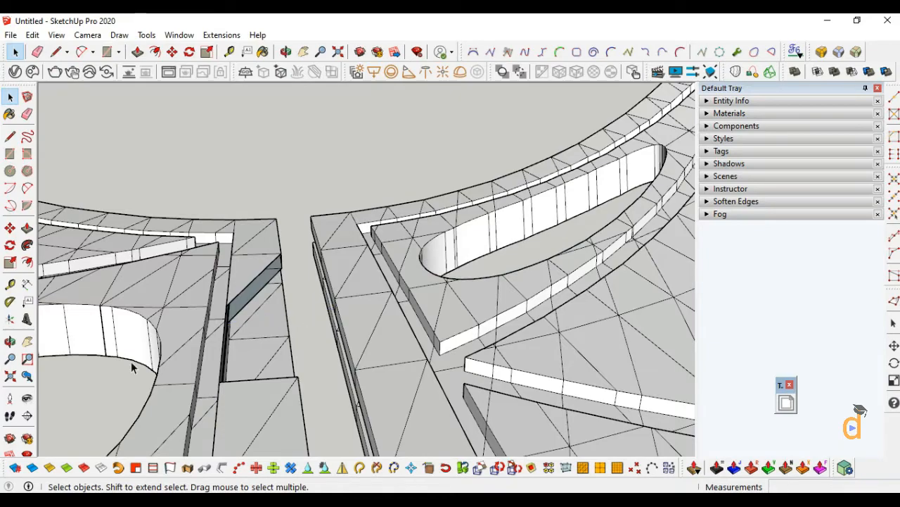
Draw edges across the notched end of the frame beside the gap to rebuild its missing lower and upper faces
{"action": "middle_click_drag", "start_coordinate": [131, 361], "coordinate": [221, 296]}
{"action": "key", "text": "l"}
{"action": "left_click", "coordinate": [220, 297]}
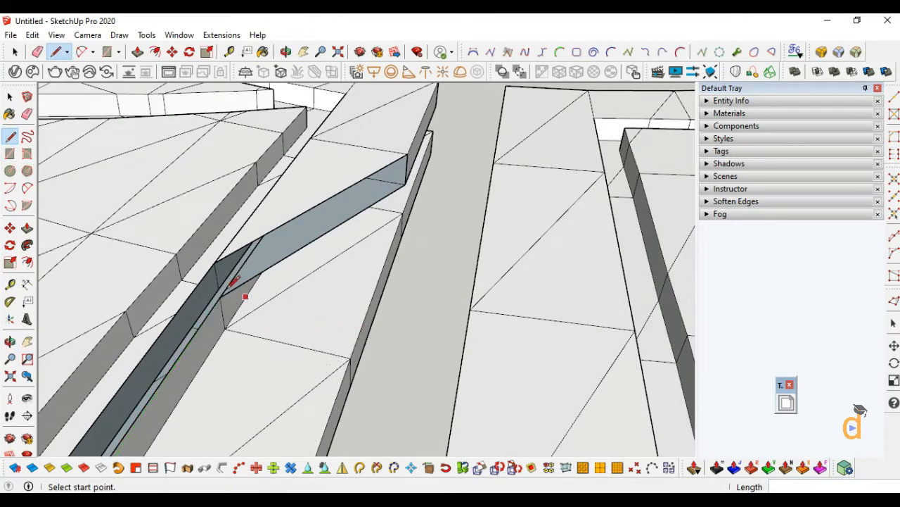
{"action": "left_click", "coordinate": [221, 297]}
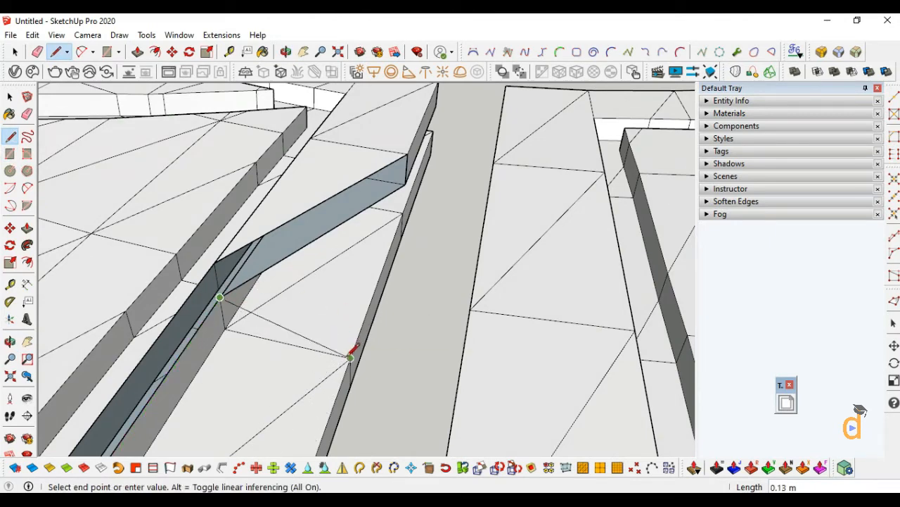
{"action": "left_click", "coordinate": [352, 320]}
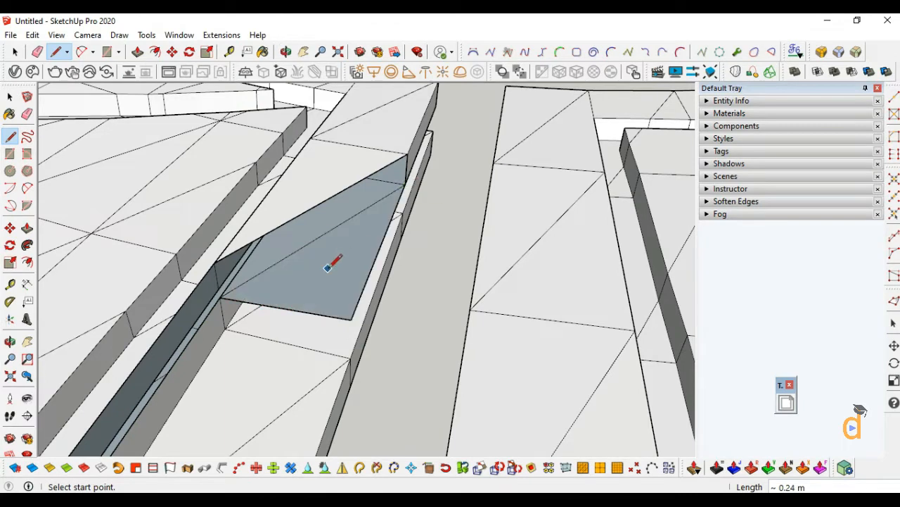
{"action": "key", "text": "shift"}
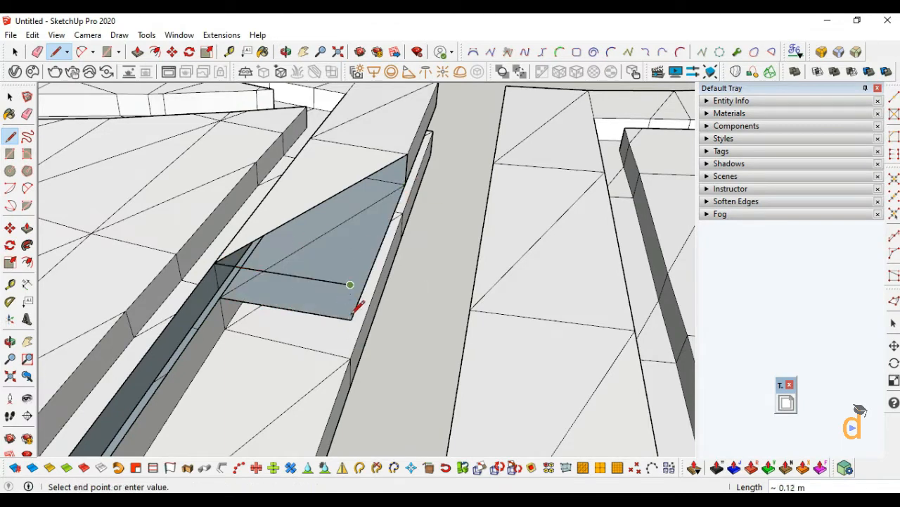
{"action": "key", "text": "ctrl+z"}
{"action": "scroll", "coordinate": [356, 275], "scroll_direction": "down", "scroll_amount": 5}
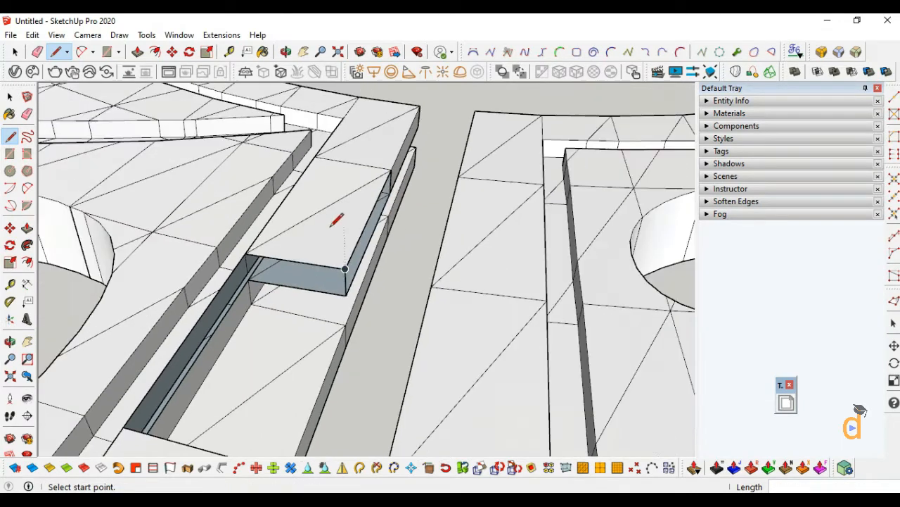
Draw short edges joining the upper and lower corners at the open side of the patched frame piece
{"action": "left_click", "coordinate": [343, 262]}
{"action": "left_click", "coordinate": [342, 262]}
{"action": "left_click", "coordinate": [380, 198]}
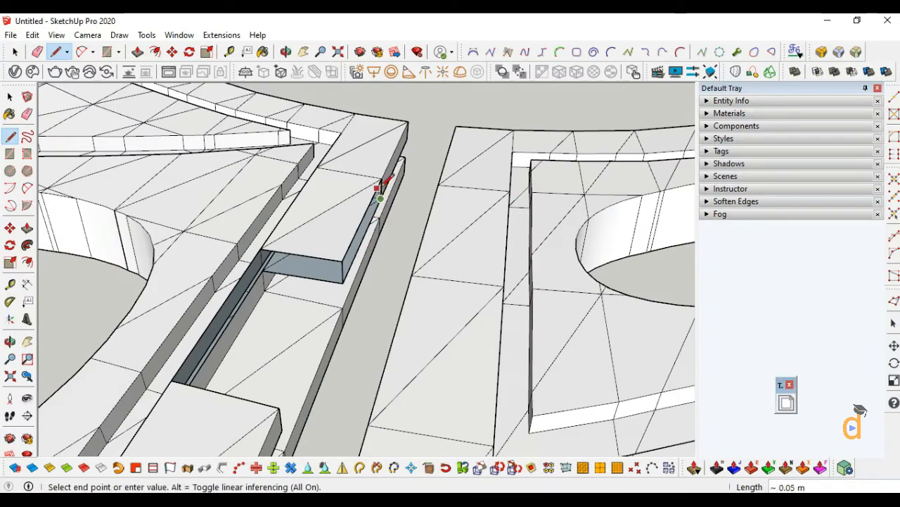
{"action": "left_click", "coordinate": [381, 179]}
{"action": "scroll", "coordinate": [355, 256], "scroll_direction": "up", "scroll_amount": 3}
{"action": "scroll", "coordinate": [335, 264], "scroll_direction": "down", "scroll_amount": 3}
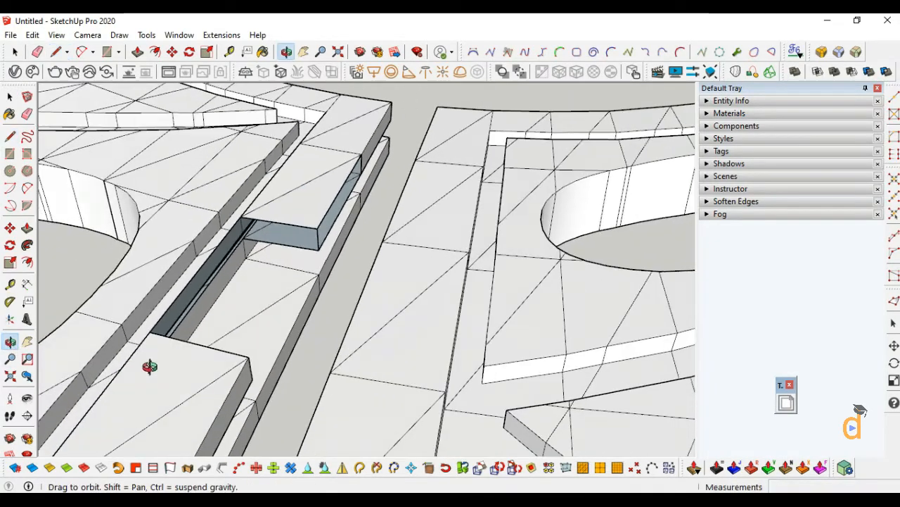
Fill the adjacent notch in the frame by drawing edges and diagonals across its lower and upper openings
{"action": "mouse_move", "coordinate": [147, 368]}
{"action": "middle_mouse_down"}
{"action": "mouse_move", "coordinate": [185, 204]}
{"action": "mouse_move", "coordinate": [211, 223]}
{"action": "mouse_move", "coordinate": [232, 261]}
{"action": "middle_mouse_up"}
{"action": "key", "text": "l"}
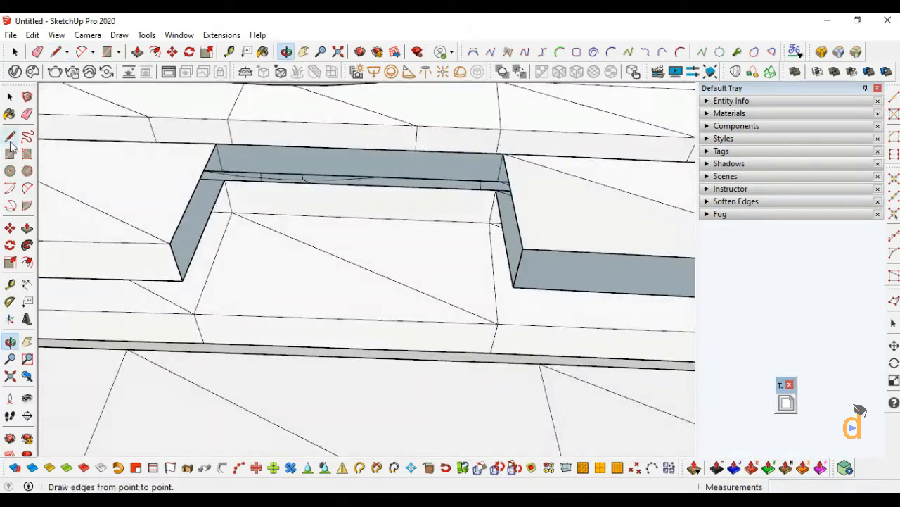
{"action": "left_click", "coordinate": [183, 280]}
{"action": "left_click", "coordinate": [513, 286]}
{"action": "left_click", "coordinate": [224, 179]}
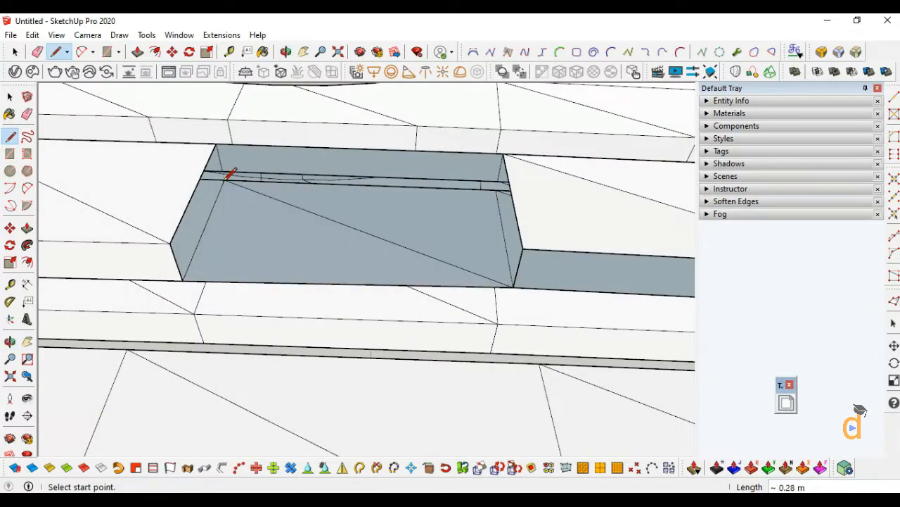
{"action": "left_click", "coordinate": [217, 145]}
{"action": "left_click", "coordinate": [171, 243]}
{"action": "left_click", "coordinate": [522, 248]}
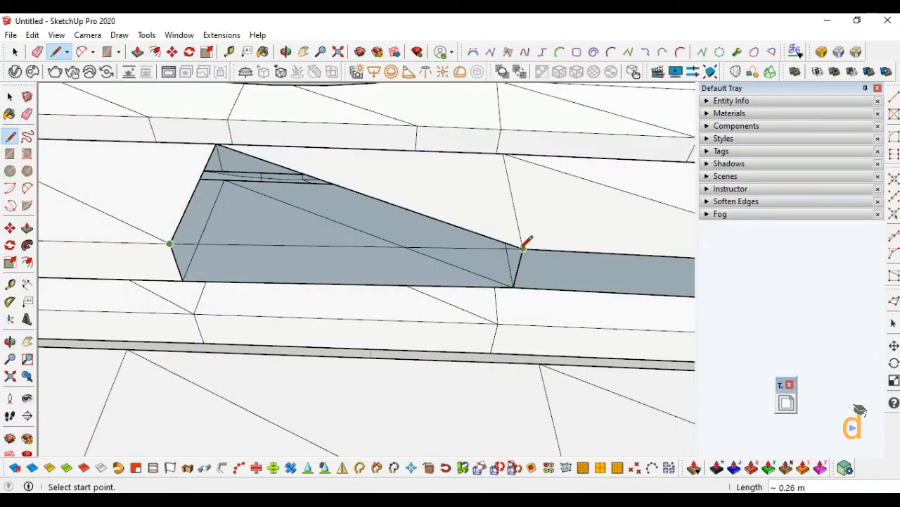
Bridge the long edges of one narrow side opening in the frame with Loft by Spline
{"action": "scroll", "coordinate": [231, 261], "scroll_direction": "down", "scroll_amount": 3}
{"action": "left_click", "coordinate": [10, 96]}
{"action": "left_click", "coordinate": [736, 72]}
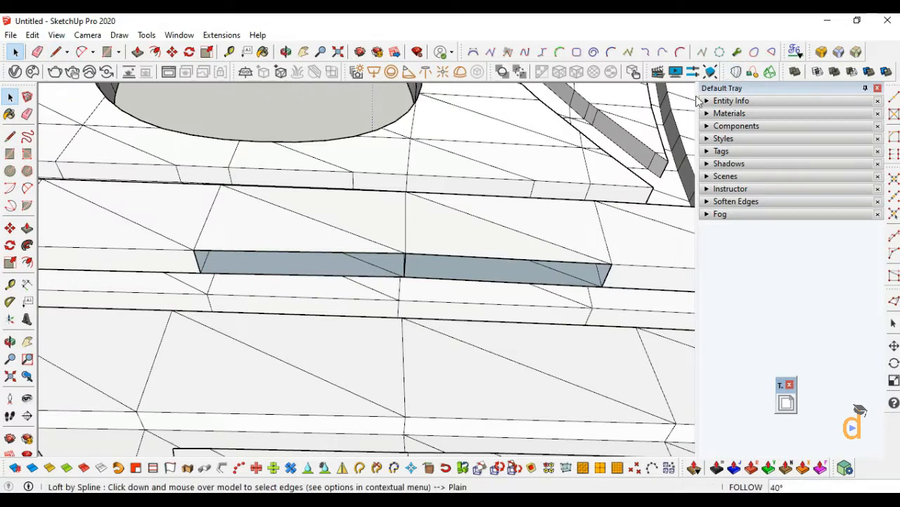
{"action": "left_click", "coordinate": [344, 252]}
{"action": "left_click", "coordinate": [337, 277]}
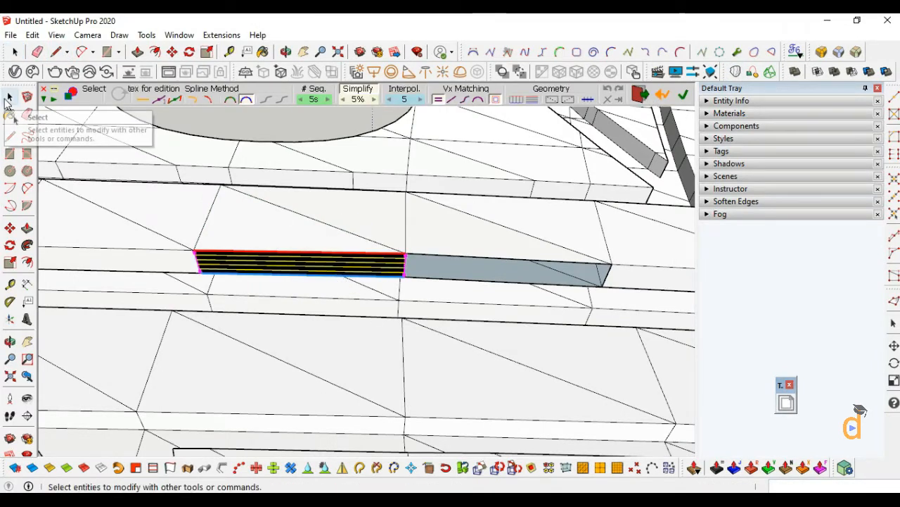
{"action": "key", "text": "Return"}
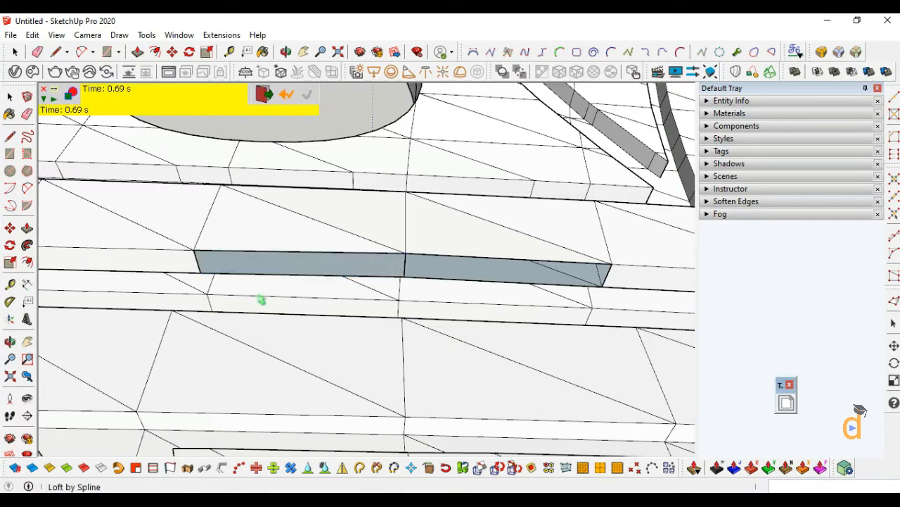
Reverse the faces of the lofted strip on the frame's side
{"action": "left_click", "coordinate": [10, 97]}
{"action": "right_click", "coordinate": [243, 267]}
{"action": "left_click", "coordinate": [268, 195]}
{"action": "right_click", "coordinate": [237, 273]}
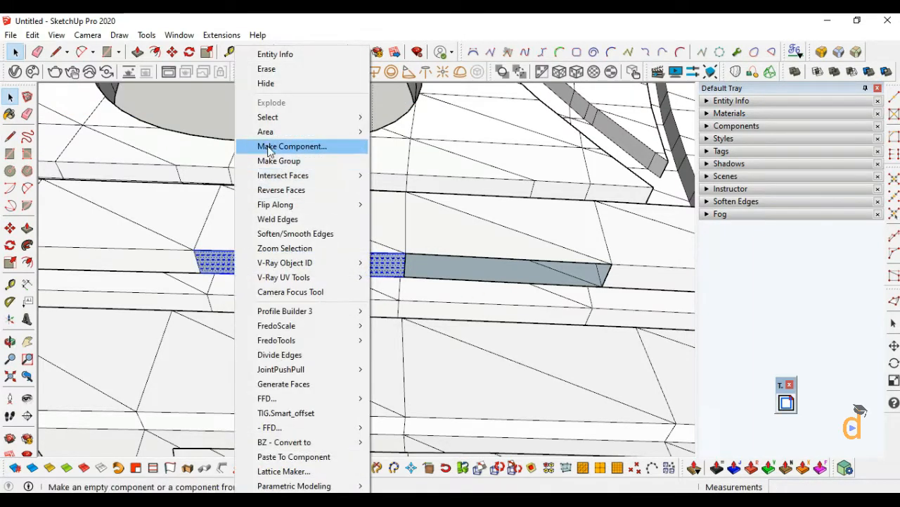
{"action": "left_click", "coordinate": [268, 190]}
Close the other narrow side opening of the frame with a diagonal line between opposite corners
{"action": "scroll", "coordinate": [203, 307], "scroll_direction": "down", "scroll_amount": 2}
{"action": "left_click", "coordinate": [632, 302]}
{"action": "scroll", "coordinate": [412, 286], "scroll_direction": "up", "scroll_amount": 3}
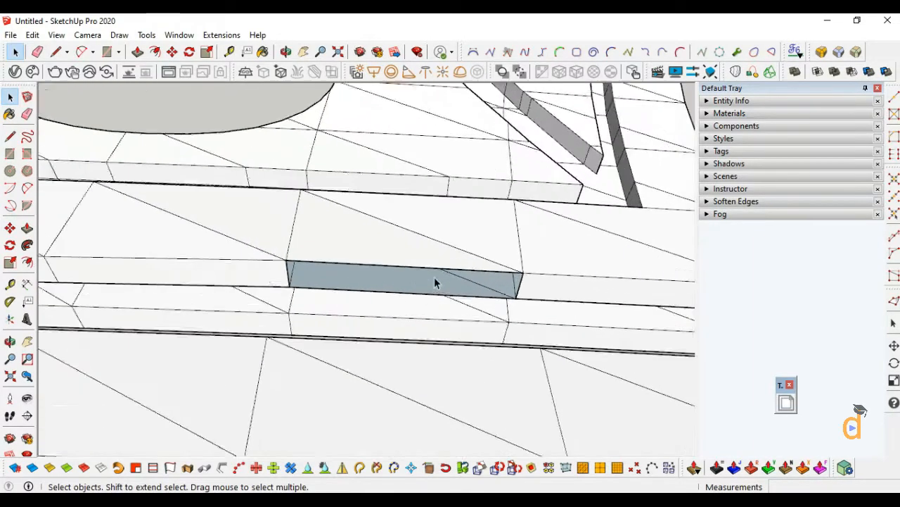
{"action": "scroll", "coordinate": [434, 279], "scroll_direction": "up", "scroll_amount": 2}
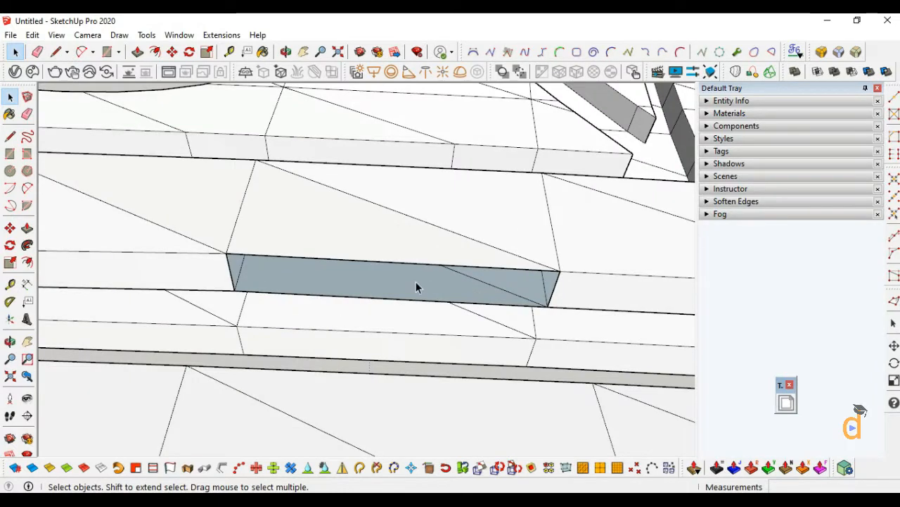
{"action": "key", "text": "l"}
{"action": "left_click", "coordinate": [225, 252]}
{"action": "scroll", "coordinate": [477, 275], "scroll_direction": "down", "scroll_amount": 3}
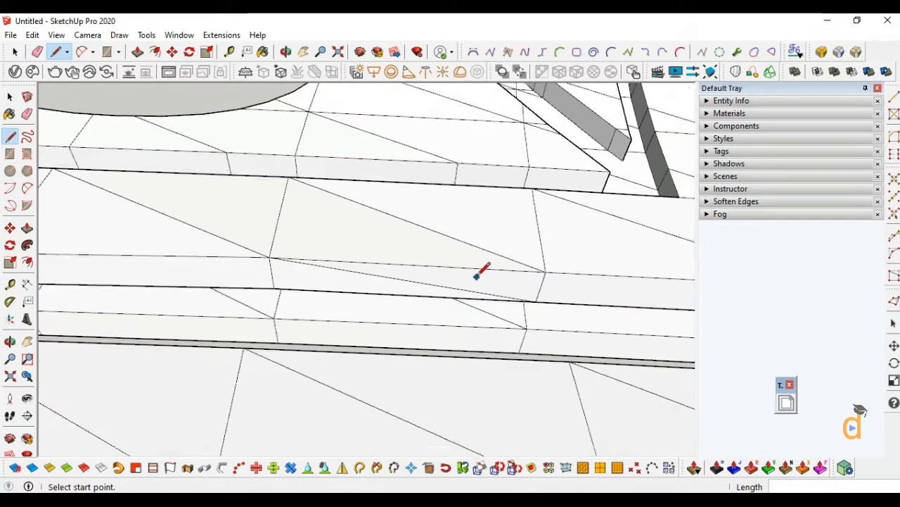
Delete the lofted strip and close its opening with a diagonal line between opposite corners instead
{"action": "scroll", "coordinate": [49, 211], "scroll_direction": "up", "scroll_amount": 1}
{"action": "left_click", "coordinate": [9, 96]}
{"action": "left_click", "coordinate": [255, 286]}
{"action": "key", "text": "Delete"}
{"action": "key", "text": "l"}
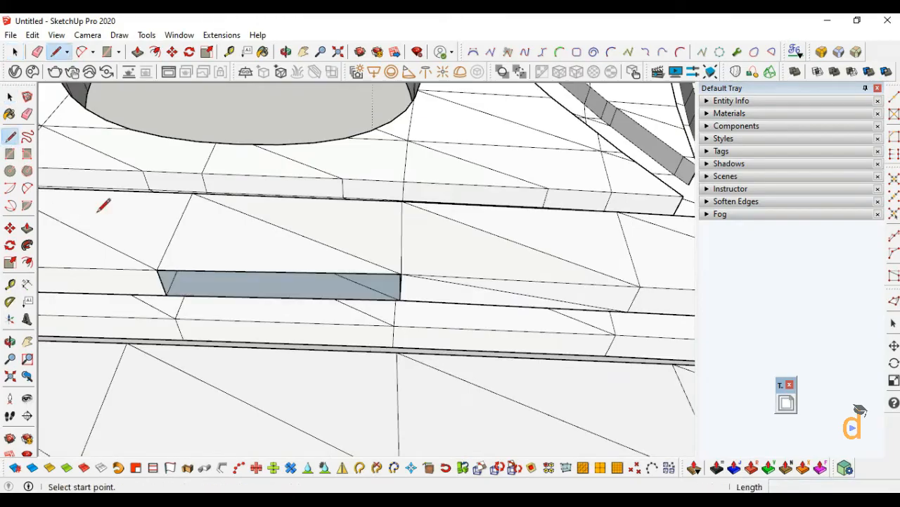
{"action": "left_click", "coordinate": [158, 270]}
{"action": "left_click", "coordinate": [400, 300]}
Examine the repaired mesh around the gap and along the whole Möbius strip for remaining faults
{"action": "scroll", "coordinate": [401, 288], "scroll_direction": "down", "scroll_amount": 2}
{"action": "left_click", "coordinate": [10, 341]}
{"action": "left_click_drag", "start_coordinate": [113, 316], "coordinate": [431, 274]}
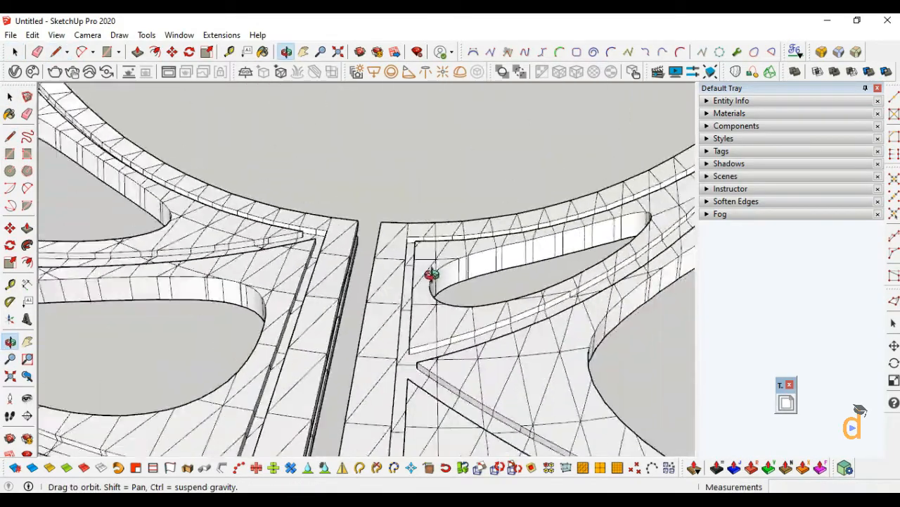
{"action": "scroll", "coordinate": [412, 303], "scroll_direction": "down", "scroll_amount": 5}
{"action": "left_click_drag", "start_coordinate": [400, 330], "coordinate": [523, 215]}
{"action": "scroll", "coordinate": [233, 195], "scroll_direction": "up", "scroll_amount": 3}
{"action": "scroll", "coordinate": [233, 195], "scroll_direction": "down", "scroll_amount": 3}
{"action": "left_click_drag", "start_coordinate": [232, 194], "coordinate": [505, 304]}
{"action": "scroll", "coordinate": [325, 255], "scroll_direction": "down", "scroll_amount": 1}
{"action": "scroll", "coordinate": [400, 229], "scroll_direction": "up", "scroll_amount": 2}
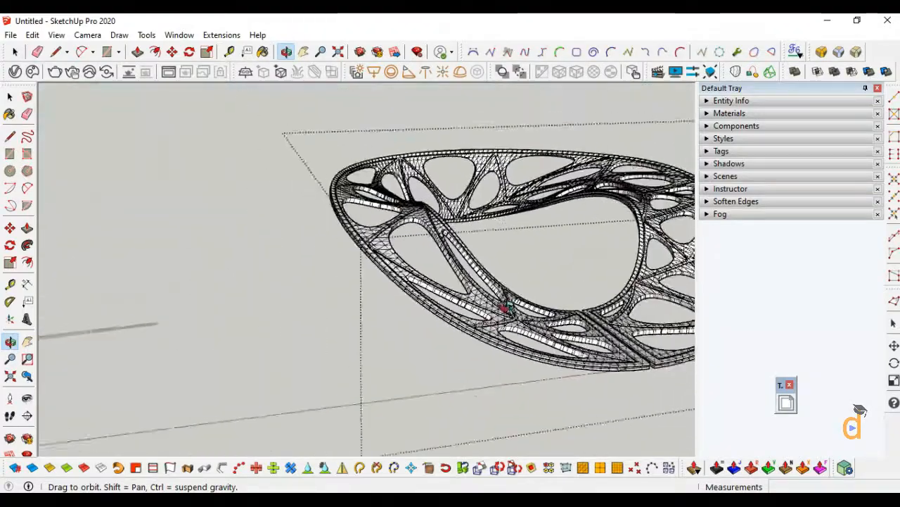
Leave the repaired strip's group and delete the original Möbius strip group with its long stray edges
{"action": "scroll", "coordinate": [506, 303], "scroll_direction": "down", "scroll_amount": 6}
{"action": "left_click", "coordinate": [11, 96]}
{"action": "left_click", "coordinate": [198, 237]}
{"action": "scroll", "coordinate": [232, 338], "scroll_direction": "up", "scroll_amount": 4}
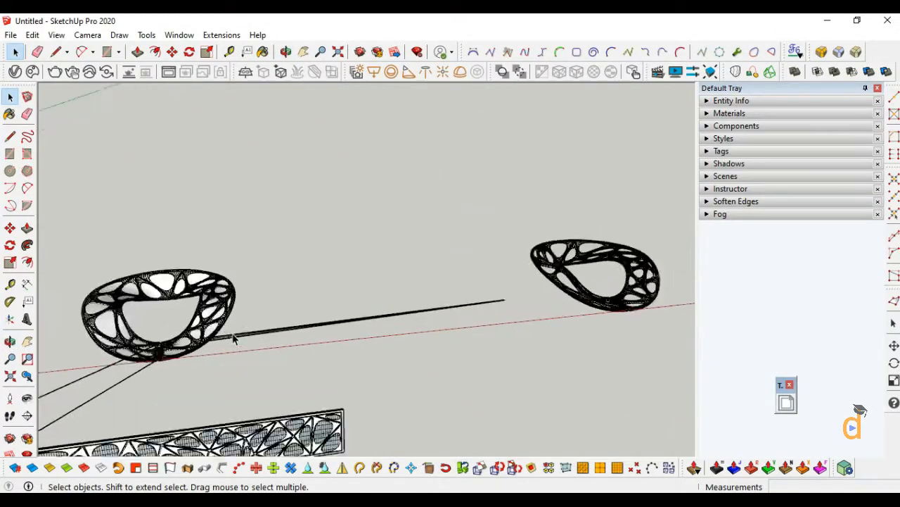
{"action": "left_click", "coordinate": [232, 338]}
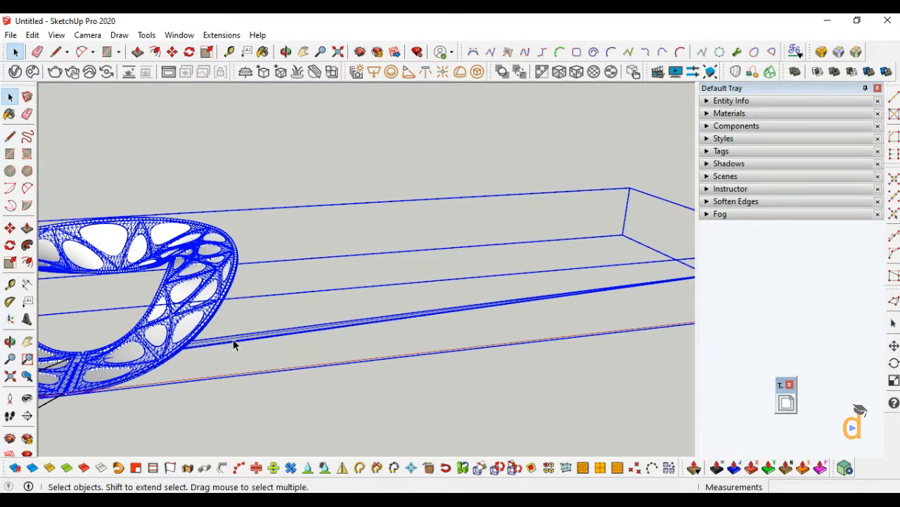
{"action": "key", "text": "Delete"}
Copy the repaired Möbius strip about 20 m to its side along the red axis
{"action": "scroll", "coordinate": [167, 331], "scroll_direction": "down", "scroll_amount": 4}
{"action": "scroll", "coordinate": [563, 265], "scroll_direction": "up", "scroll_amount": 4}
{"action": "middle_click_drag", "start_coordinate": [563, 265], "coordinate": [513, 271]}
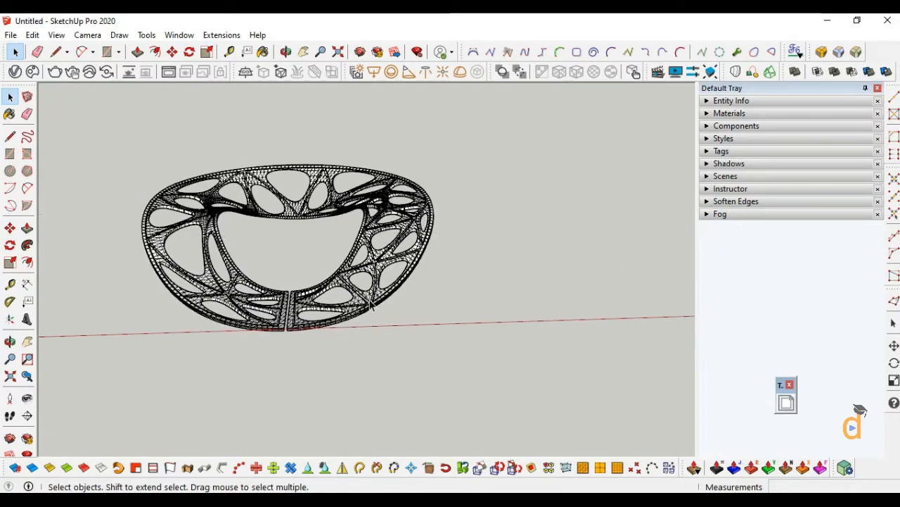
{"action": "scroll", "coordinate": [282, 324], "scroll_direction": "up", "scroll_amount": 4}
{"action": "left_click", "coordinate": [281, 323]}
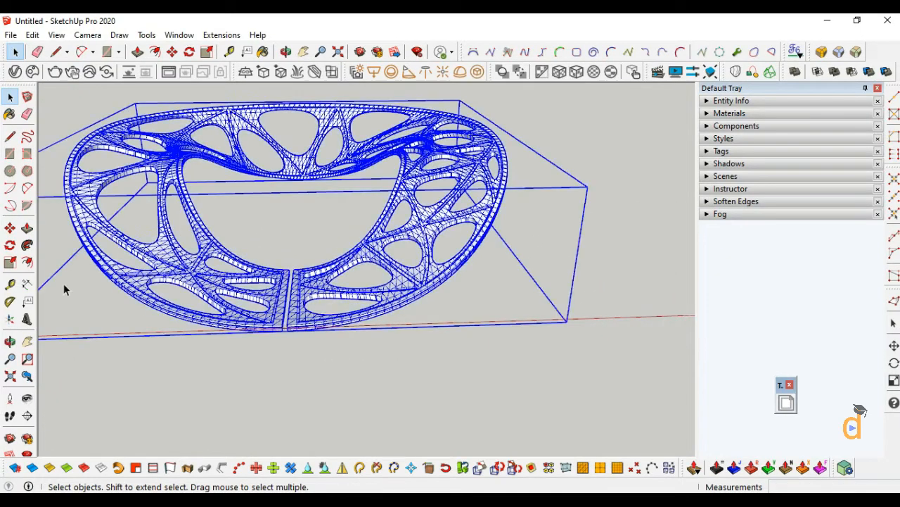
{"action": "left_click", "coordinate": [11, 229]}
{"action": "scroll", "coordinate": [288, 332], "scroll_direction": "up", "scroll_amount": 5}
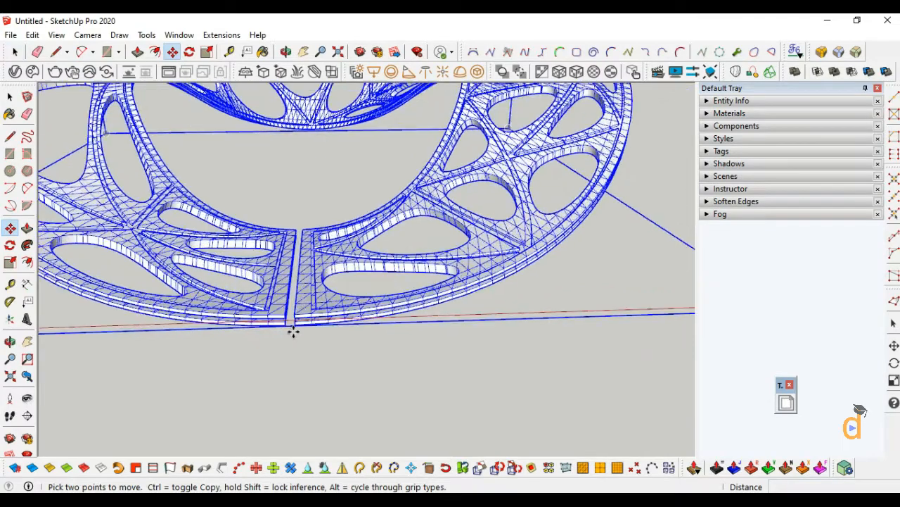
{"action": "key", "text": "ctrl"}
{"action": "left_click", "coordinate": [295, 327]}
{"action": "scroll", "coordinate": [221, 364], "scroll_direction": "down", "scroll_amount": 6}
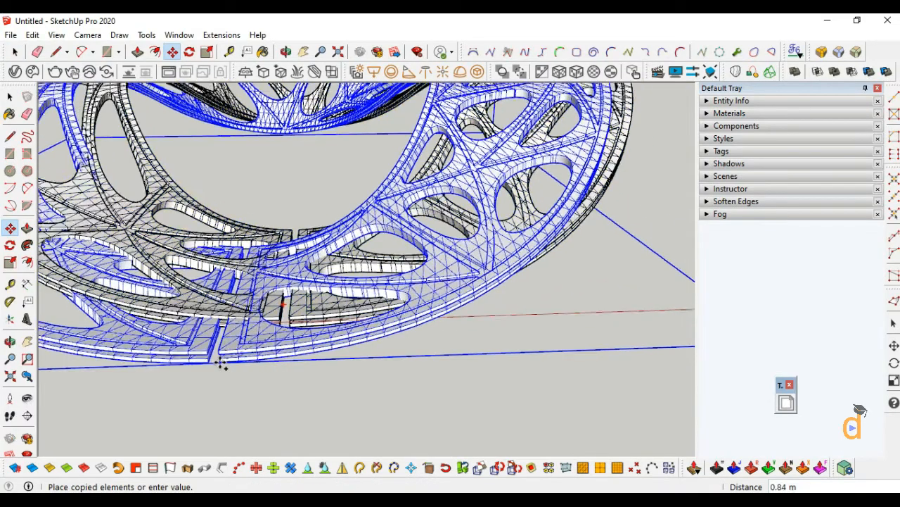
{"action": "scroll", "coordinate": [214, 359], "scroll_direction": "down", "scroll_amount": 5}
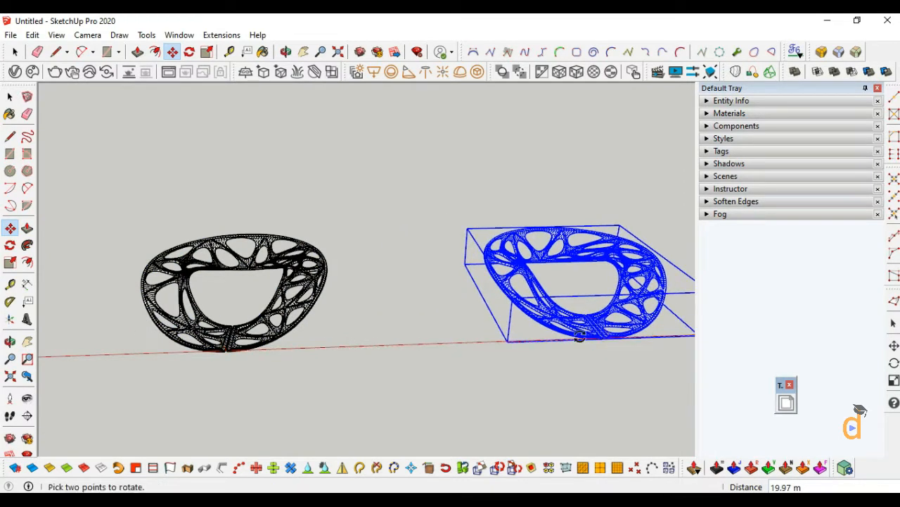
Soften the copied Möbius strip's edges at a 20-degree angle between normals, with Smooth normals and Soften coplanar
{"action": "scroll", "coordinate": [274, 334], "scroll_direction": "down", "scroll_amount": 2}
{"action": "scroll", "coordinate": [599, 307], "scroll_direction": "up", "scroll_amount": 4}
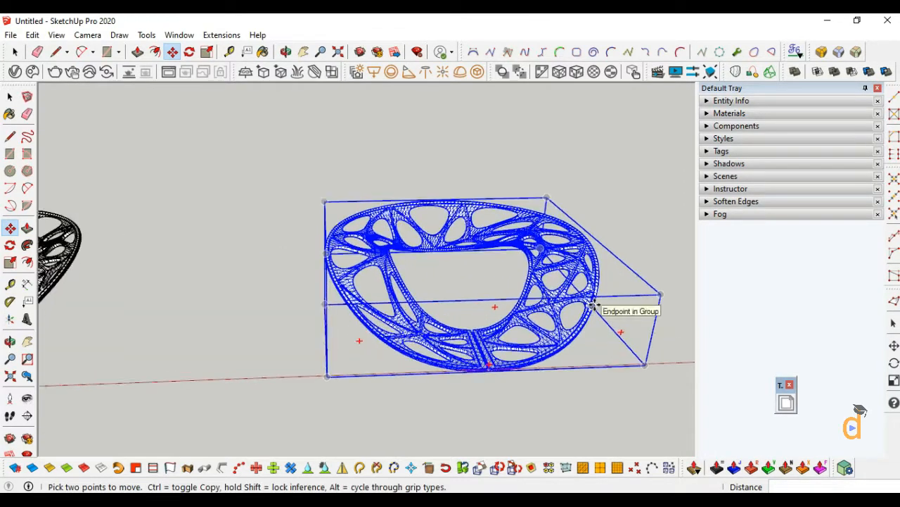
{"action": "scroll", "coordinate": [593, 309], "scroll_direction": "up", "scroll_amount": 5}
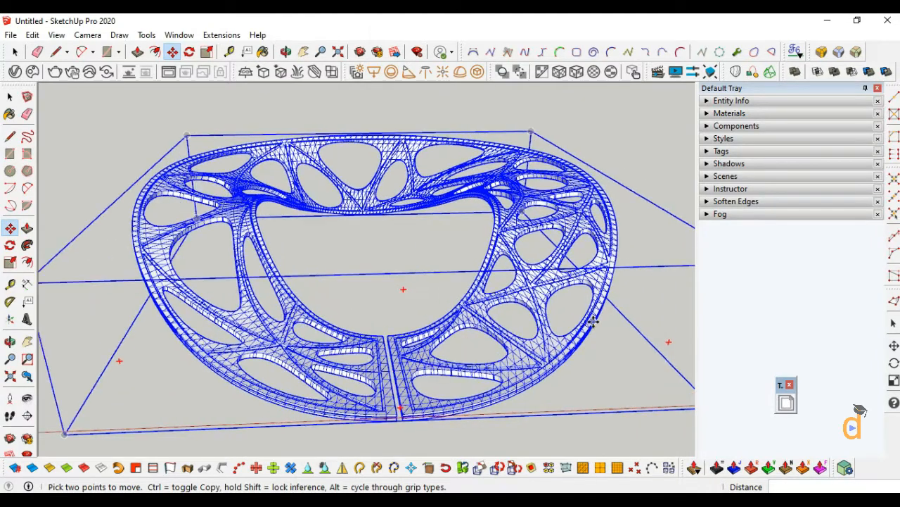
{"action": "key", "text": "space"}
{"action": "left_click", "coordinate": [127, 149]}
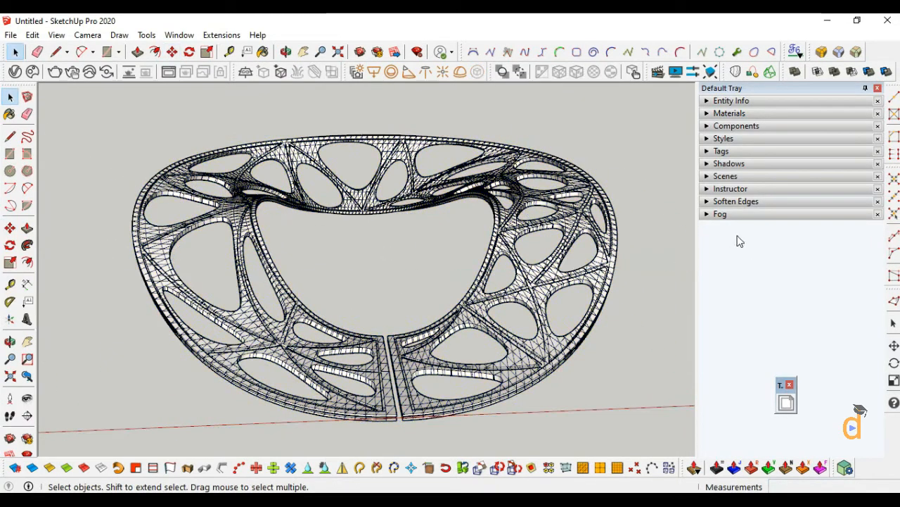
{"action": "left_click", "coordinate": [537, 296]}
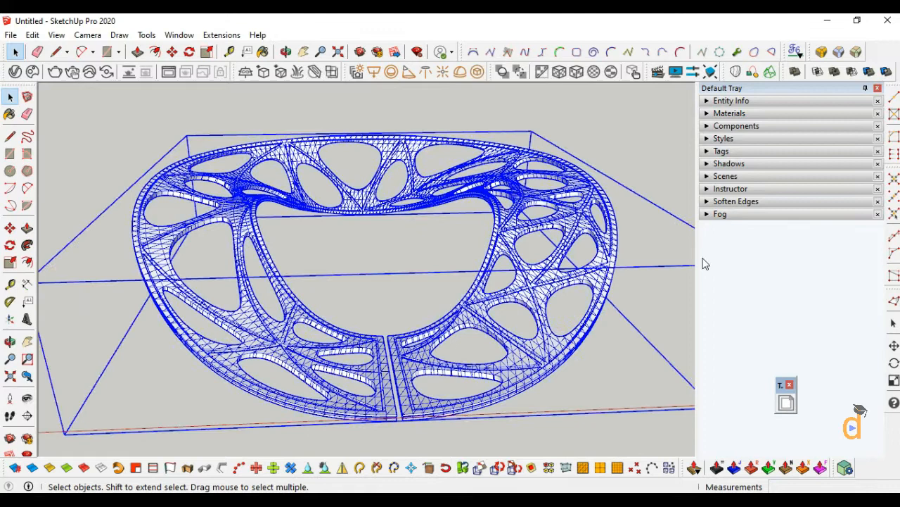
{"action": "left_click", "coordinate": [724, 204]}
{"action": "left_click", "coordinate": [709, 275]}
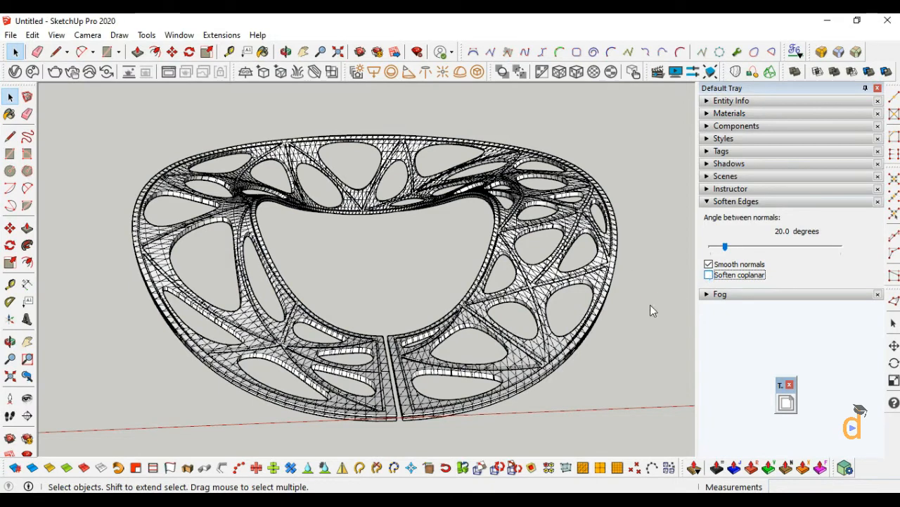
{"action": "left_click", "coordinate": [88, 152]}
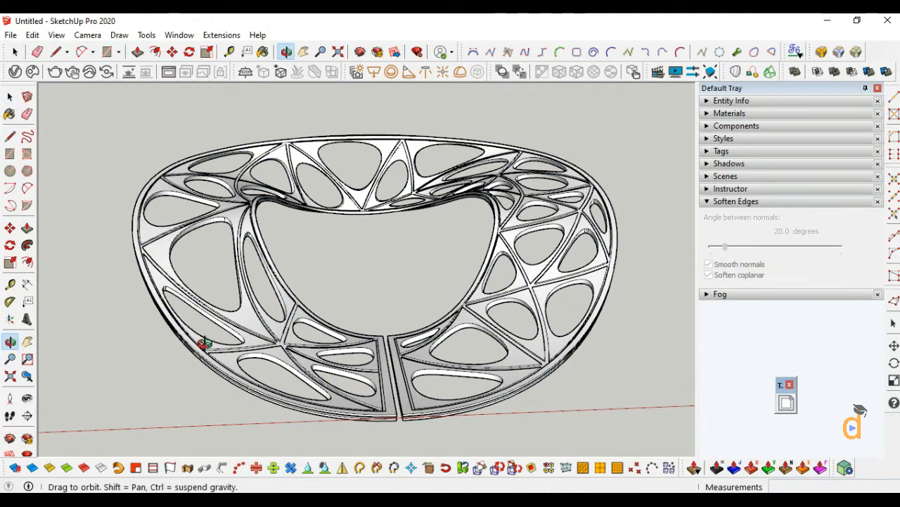
Examine the softened perforated strip and the row of models from flat hexagonal ring to finished Möbius strip from several sides
{"action": "left_click_drag", "start_coordinate": [204, 343], "coordinate": [416, 356]}
{"action": "left_click_drag", "start_coordinate": [390, 365], "coordinate": [525, 278]}
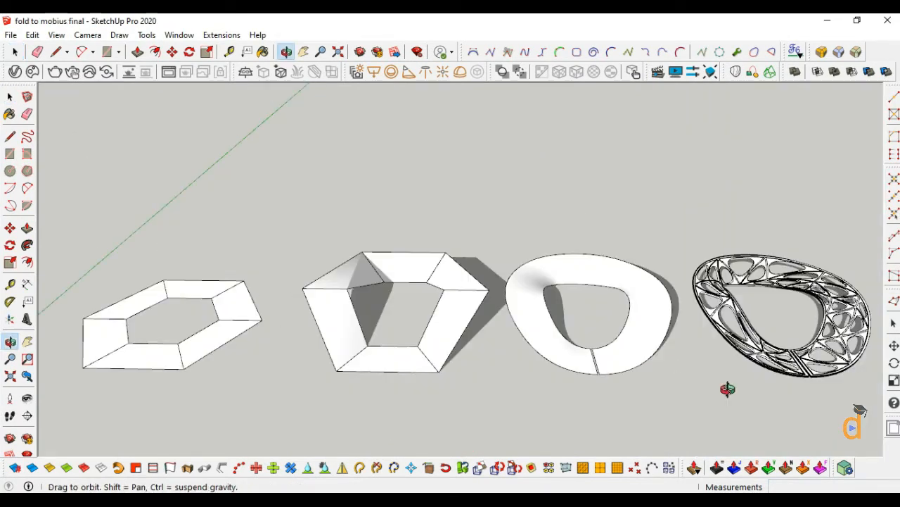
{"action": "left_click_drag", "start_coordinate": [709, 390], "coordinate": [702, 302]}
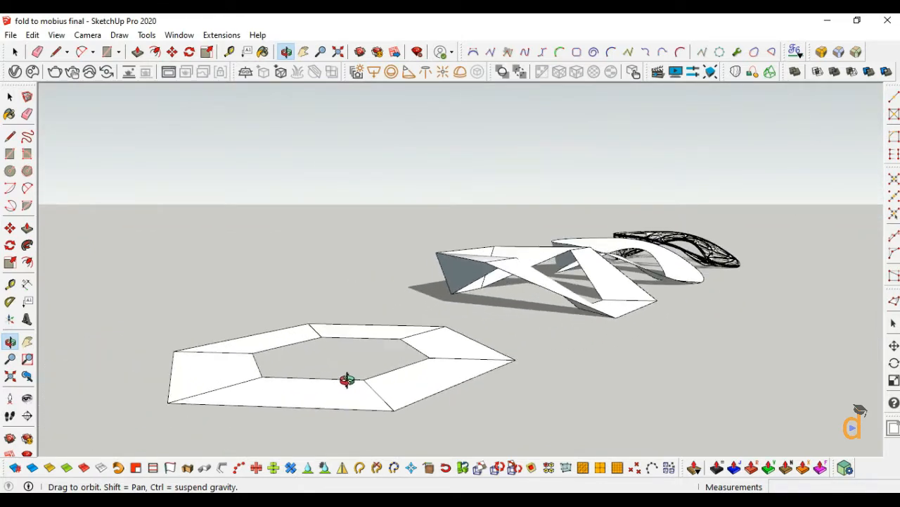
{"action": "left_click_drag", "start_coordinate": [347, 379], "coordinate": [235, 262]}
{"action": "left_click_drag", "start_coordinate": [729, 327], "coordinate": [710, 428]}
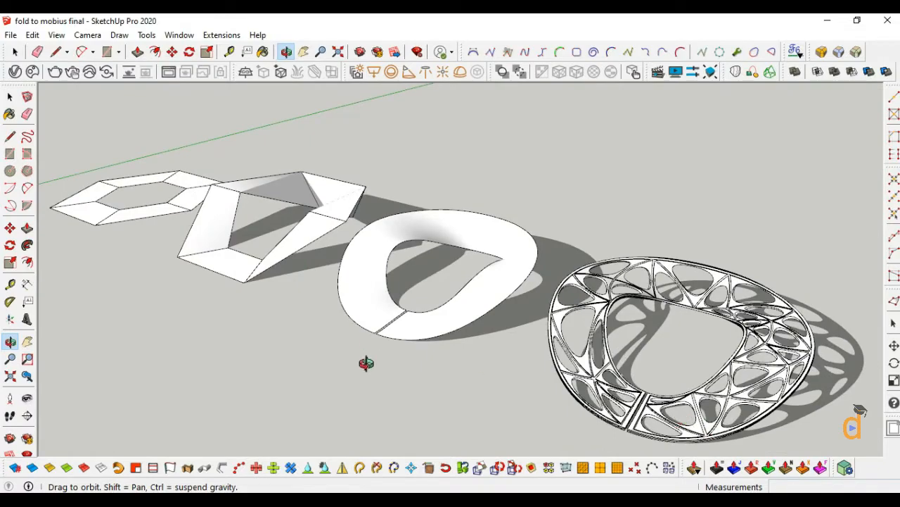